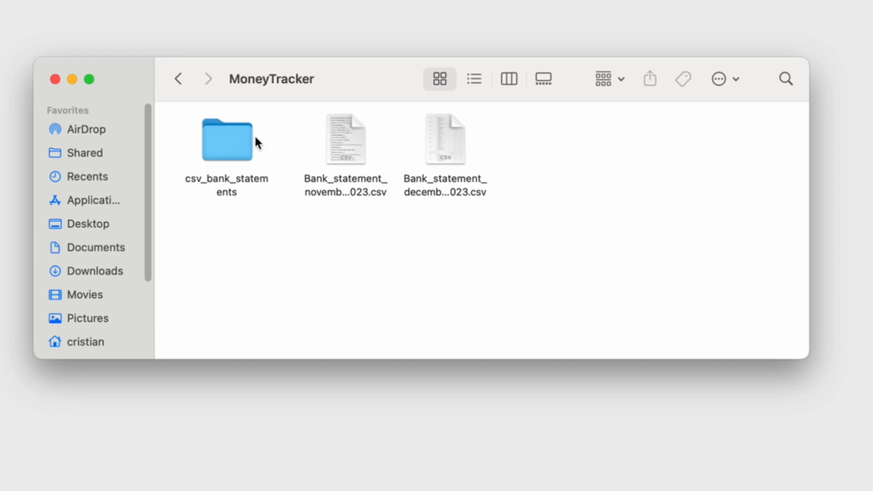
Step: Look inside the csv_bank_statements folder, then return to the MoneyTracker folder
double_click(226, 148)
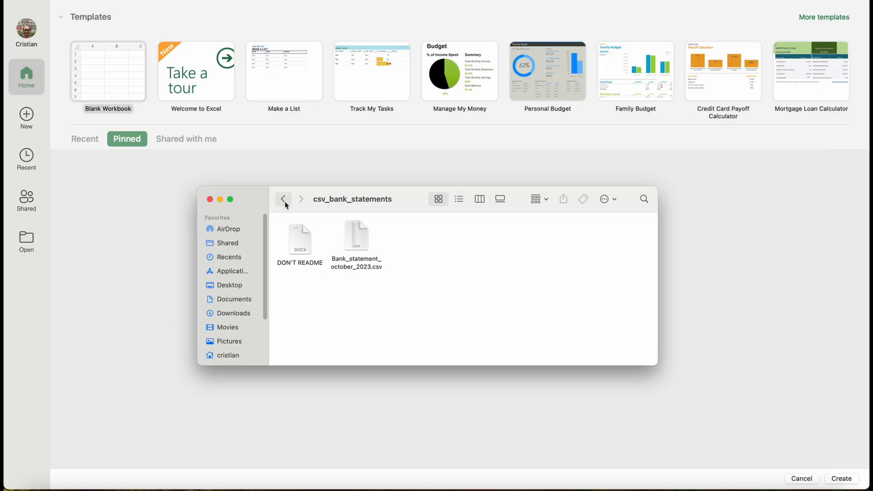
left_click(283, 199)
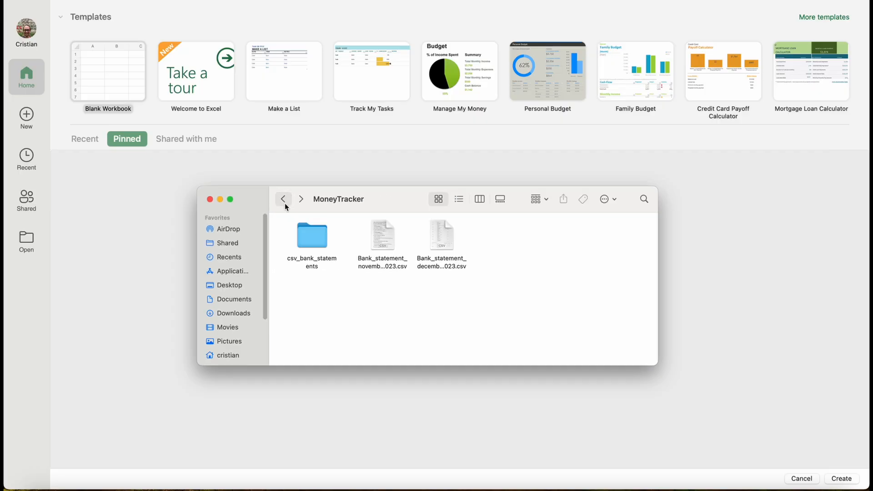
Step: Create a blank workbook and save it as ExcelMoneyTracker in Excel Workbook (.xlsx) format in the MoneyTracker folder
left_click(167, 185)
left_click(110, 83)
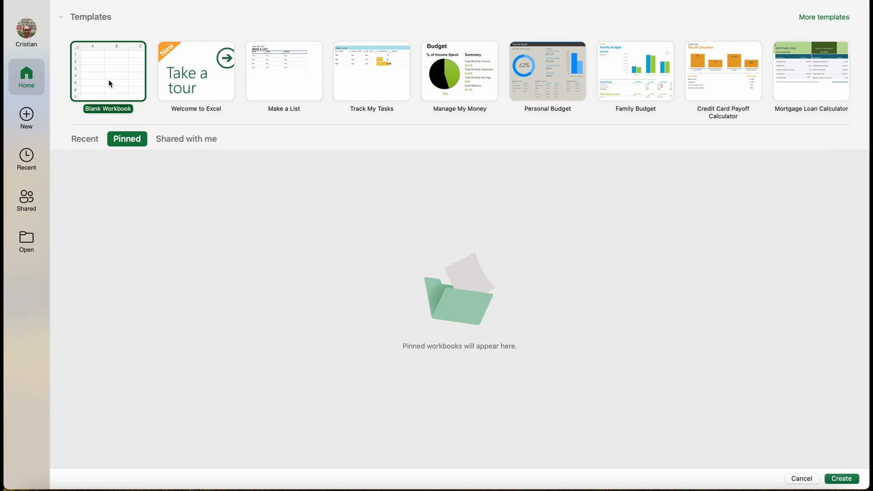
double_click(110, 83)
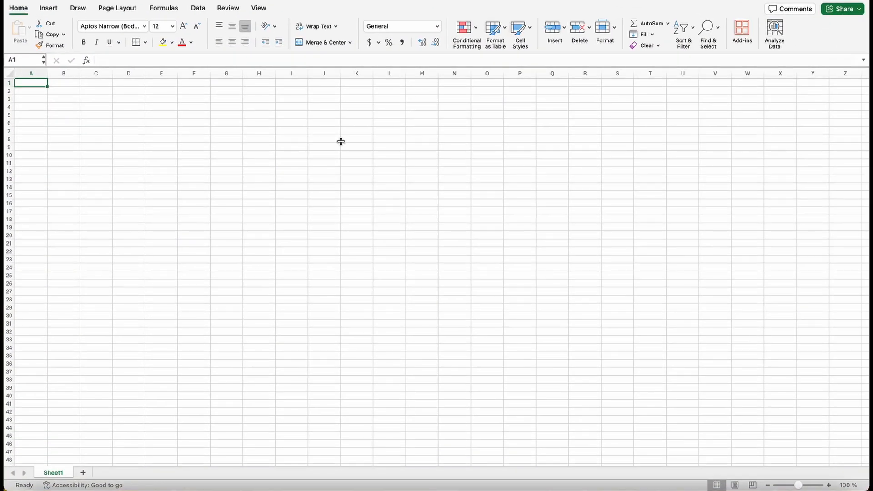
key("super+s")
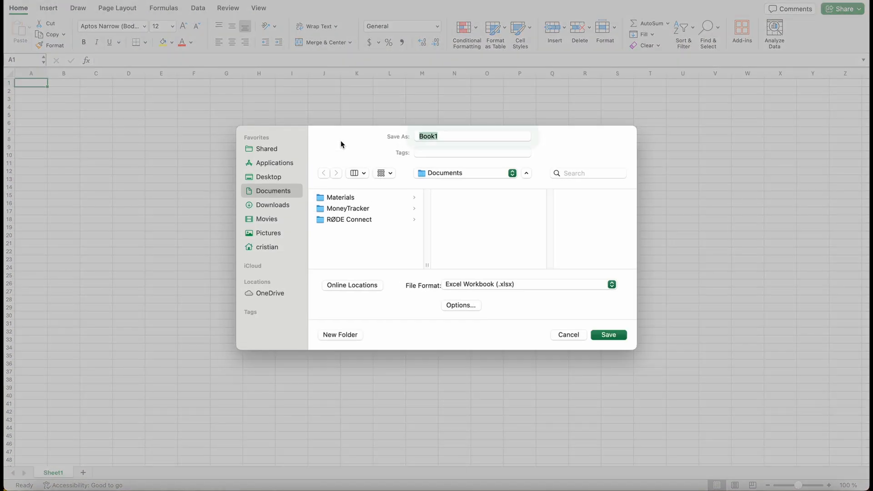
type("Exce")
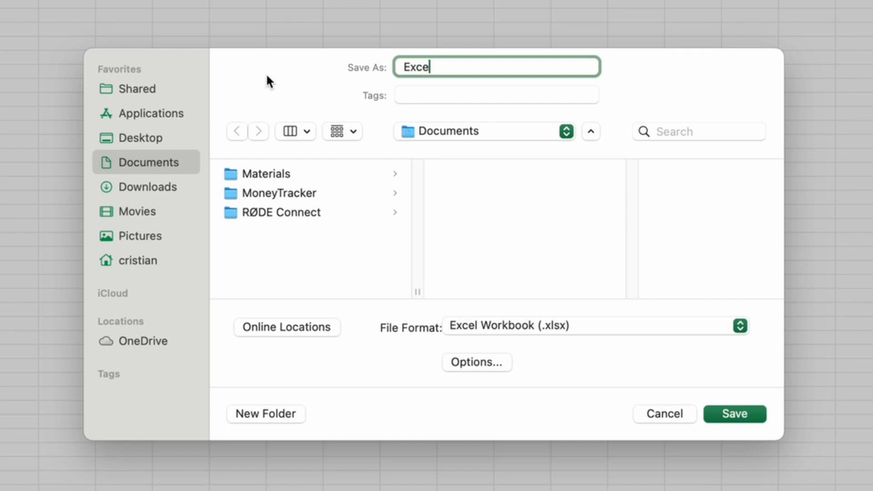
type("lMoneyTracker")
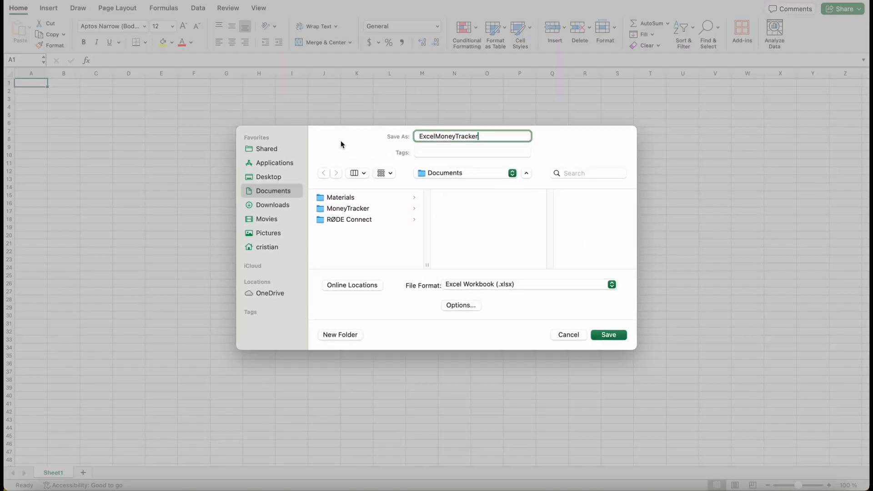
left_click(346, 208)
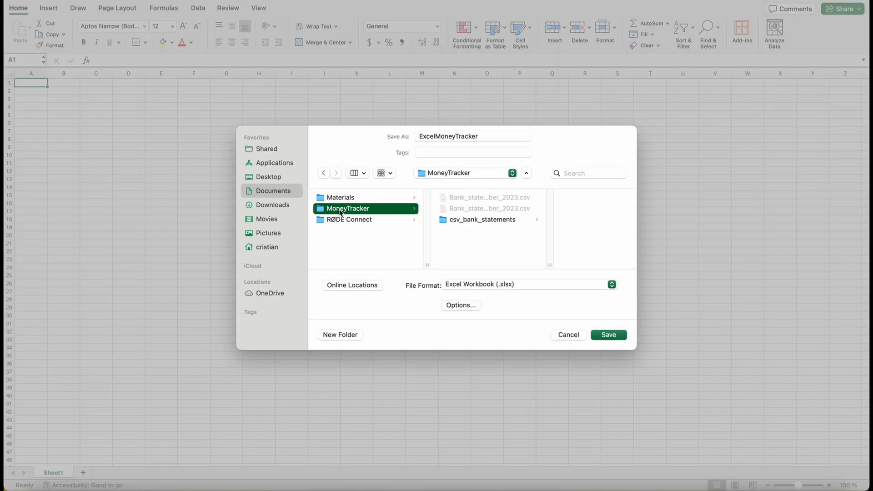
left_click(601, 338)
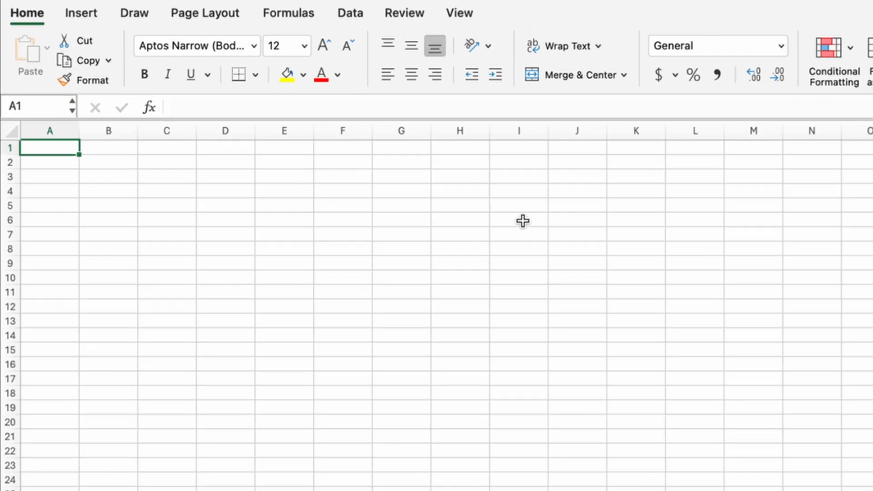
Step: Check the Get Data import sources in the Mac and Windows versions of Excel for a folder option
left_click(351, 14)
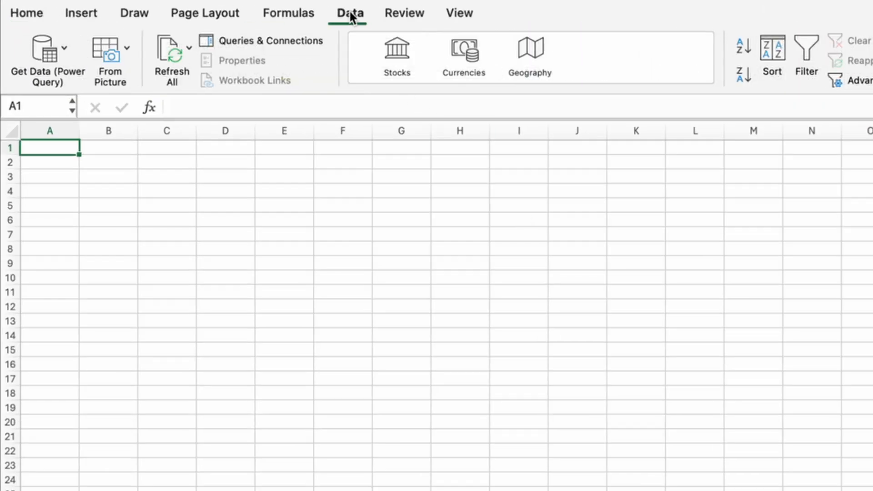
left_click(64, 47)
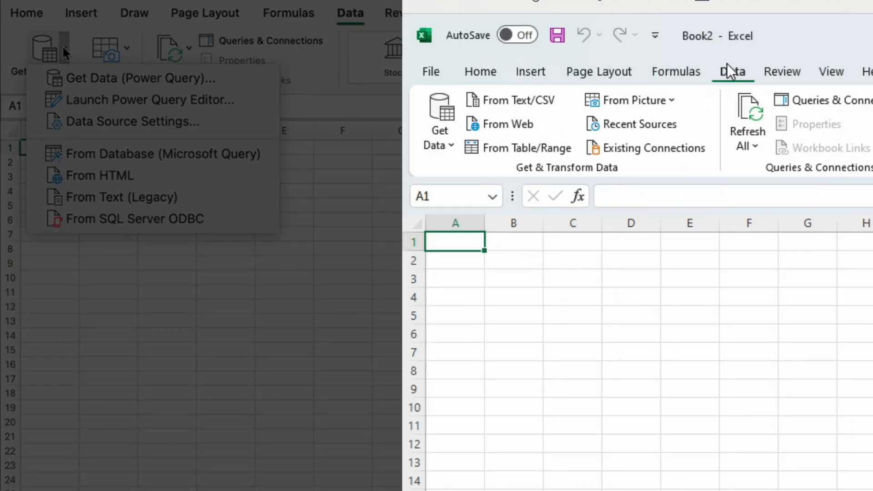
left_click(440, 132)
mouse_move(491, 176)
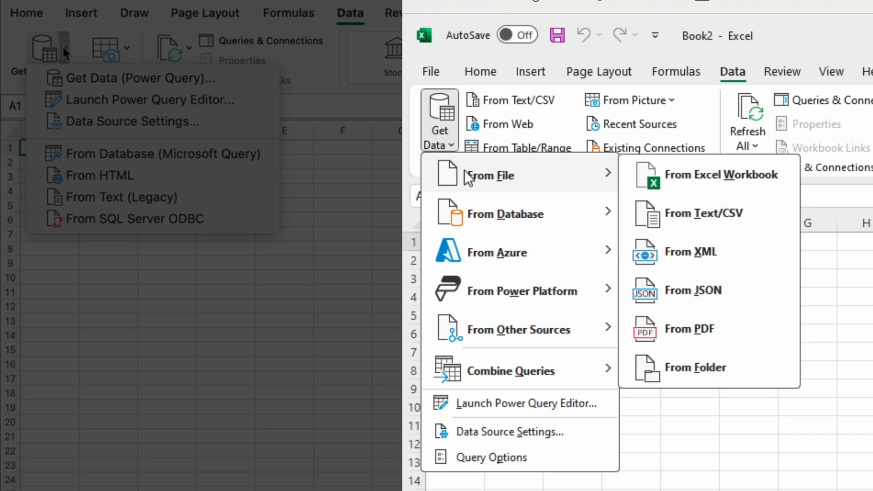
left_click(713, 369)
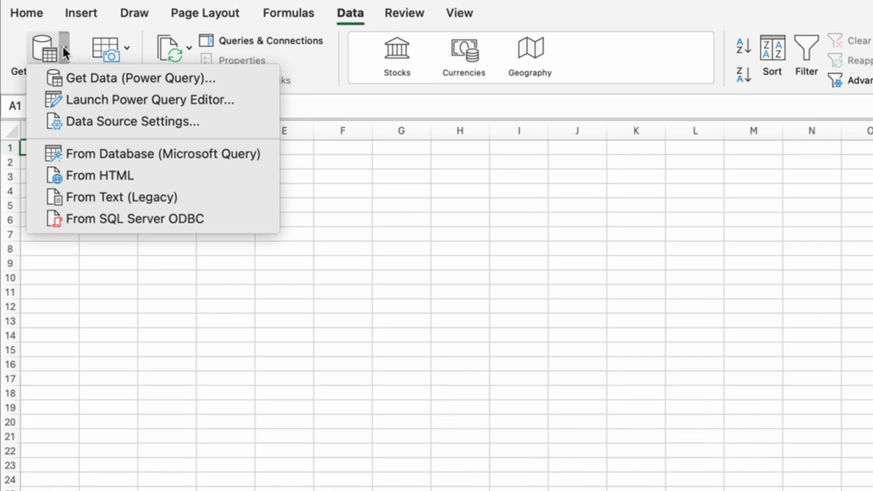
left_click(459, 220)
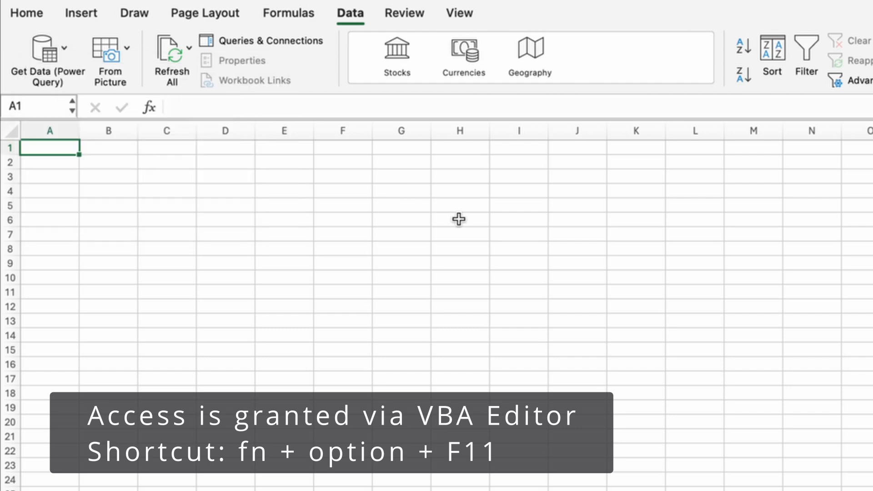
Step: Open the Visual Basic editor for the workbook and show its Immediate window
key("alt+F11")
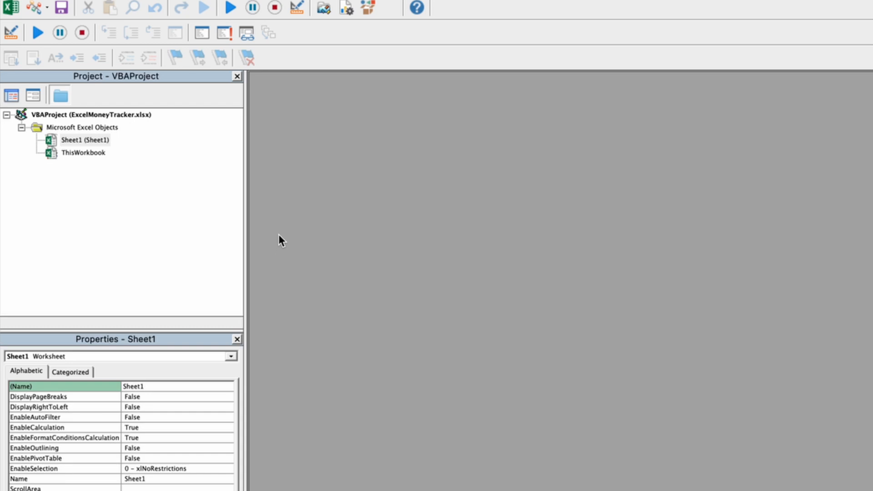
left_click(171, 16)
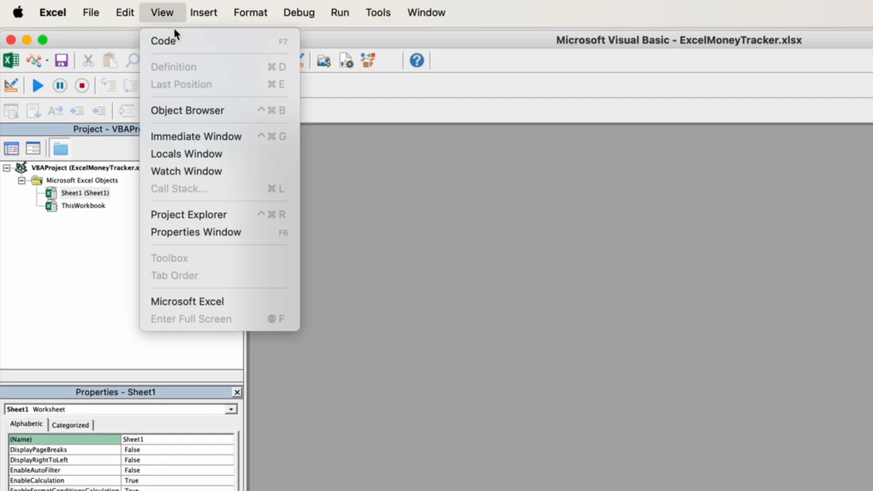
left_click(180, 136)
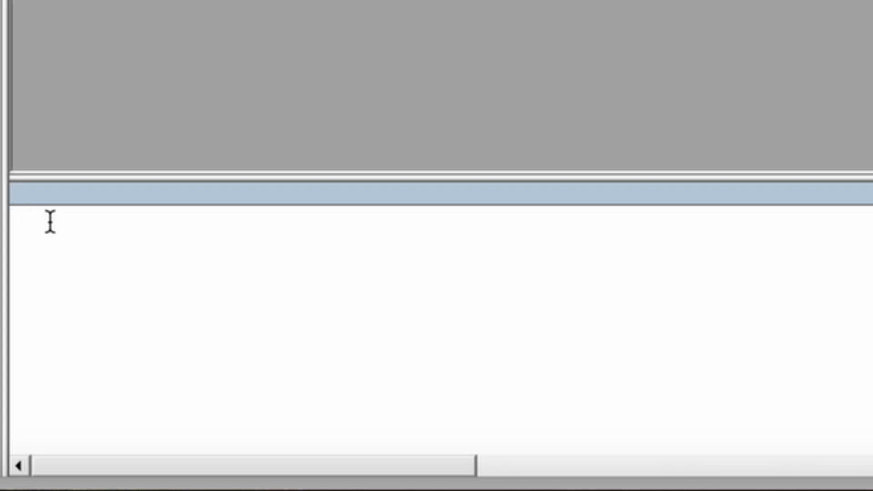
Step: Enter a Dir command in the Immediate window with the full quoted path to the MoneyTracker folder in the user's Documents
type("Dir")
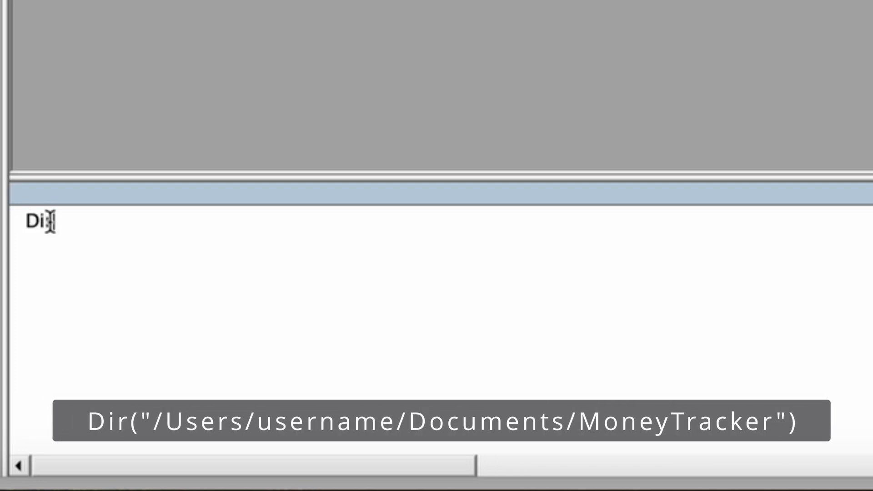
type("(\"")
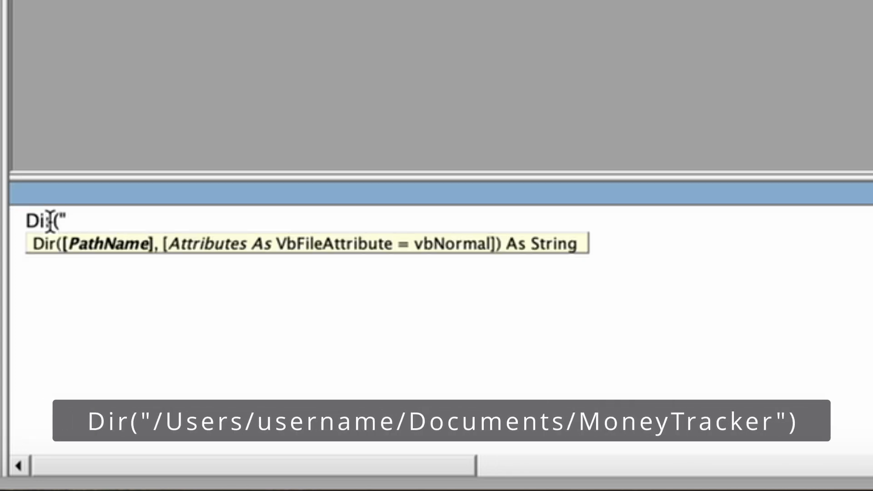
type("/Users/")
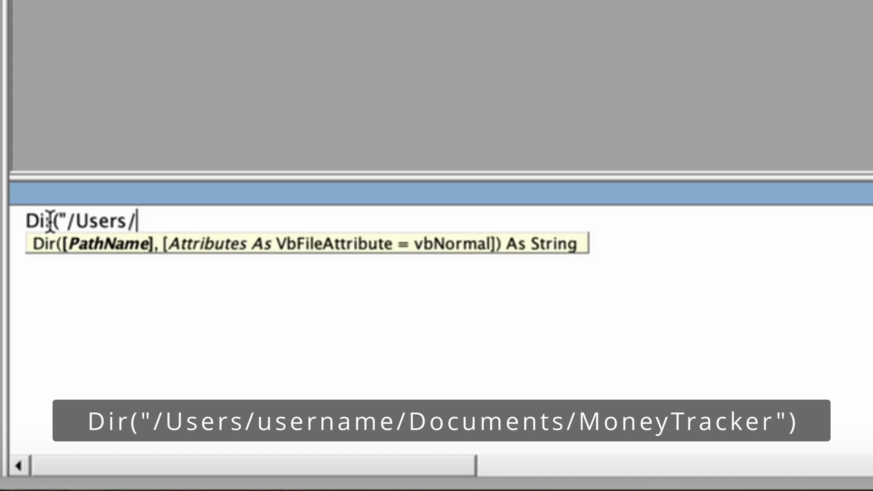
type("cristian/")
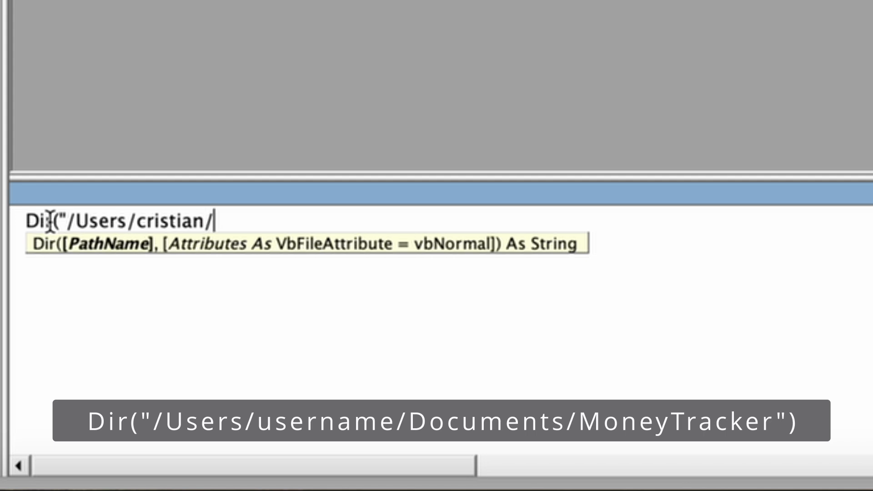
type("Docume")
key("BackSpace")
type("ments")
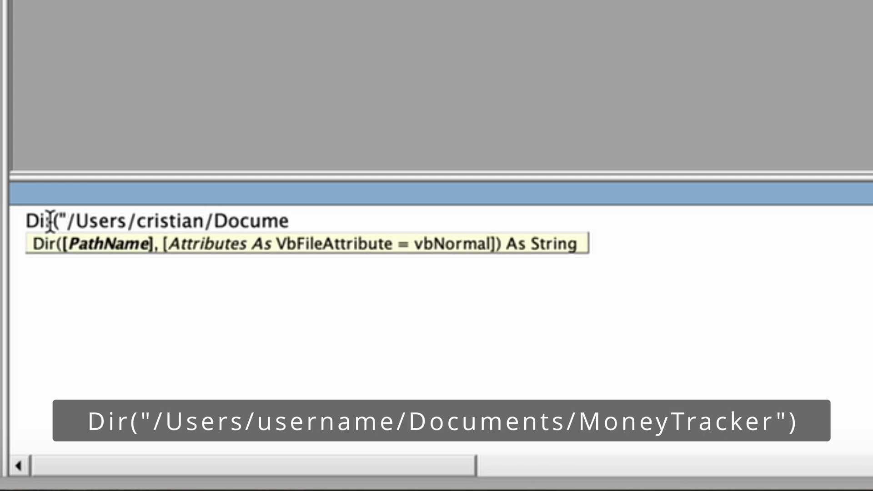
type("/")
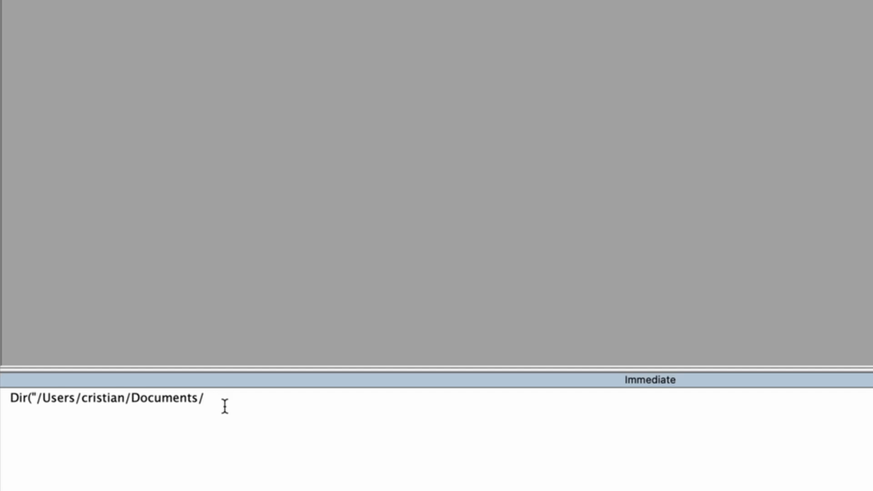
type("MoneyTracker\")")
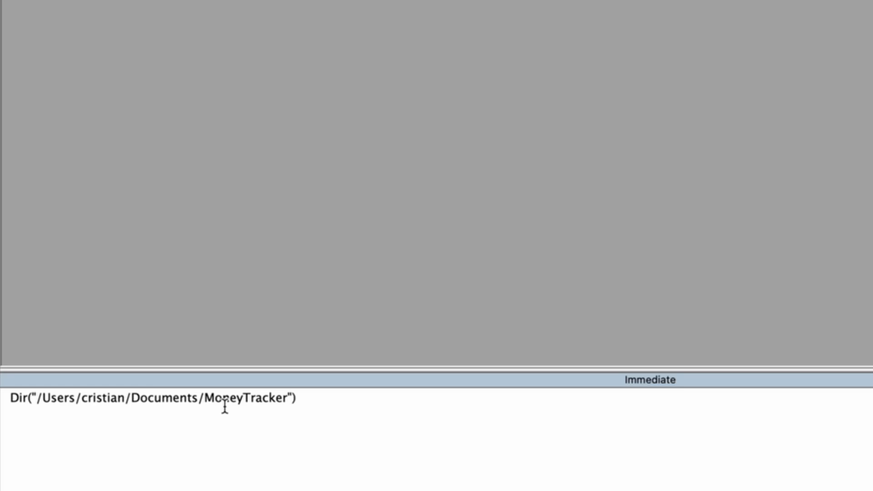
Step: Run the Dir command and grant Excel access to the MoneyTracker folder
key("Return")
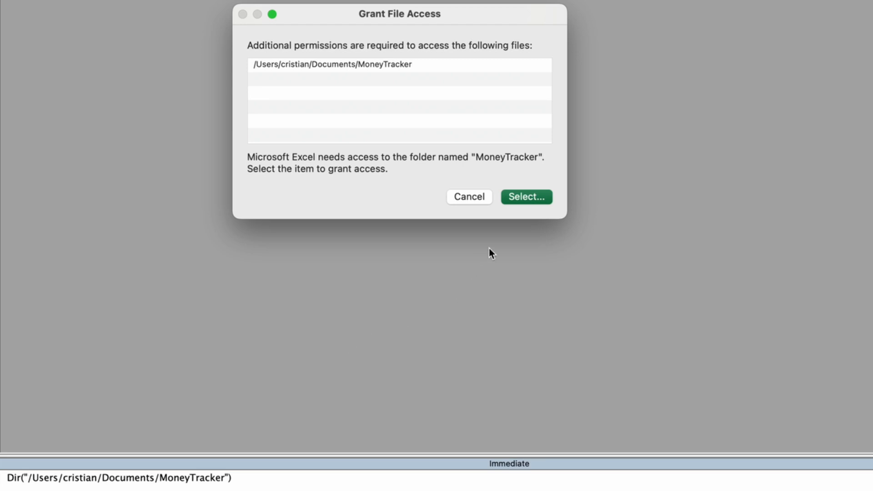
left_click(524, 201)
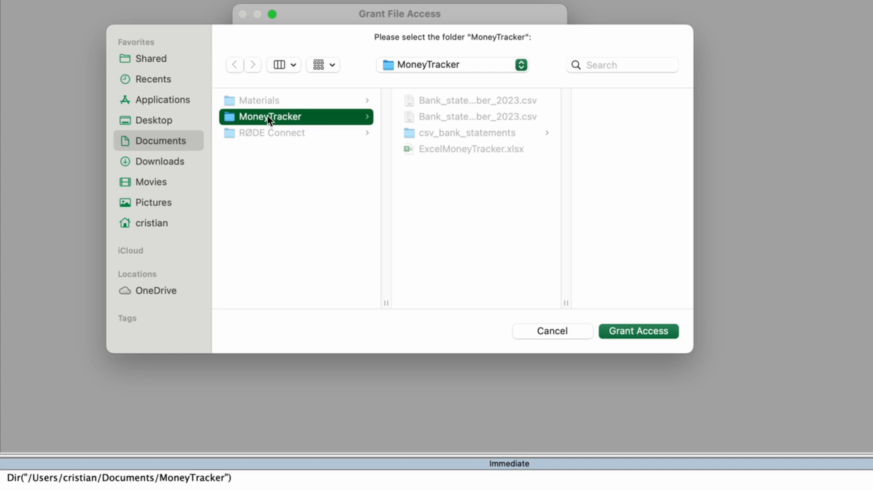
key("Return")
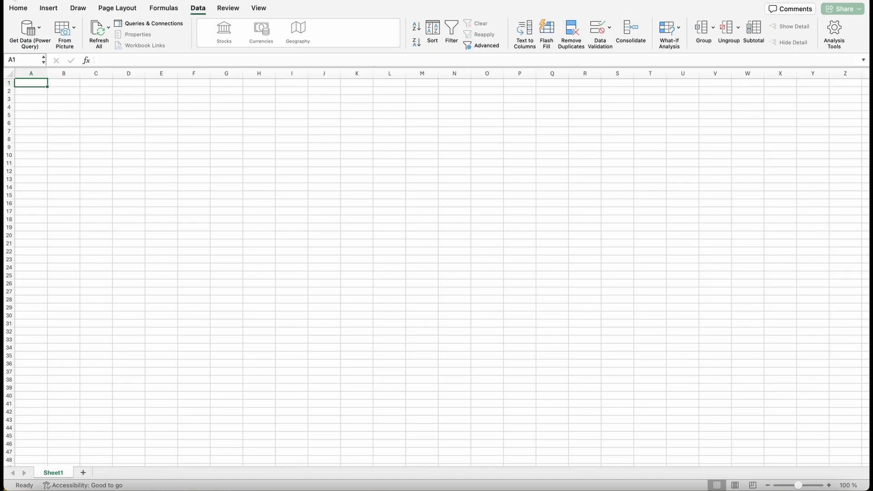
Step: Quit Excel completely to activate the folder access, and launch it again
left_click(359, 146)
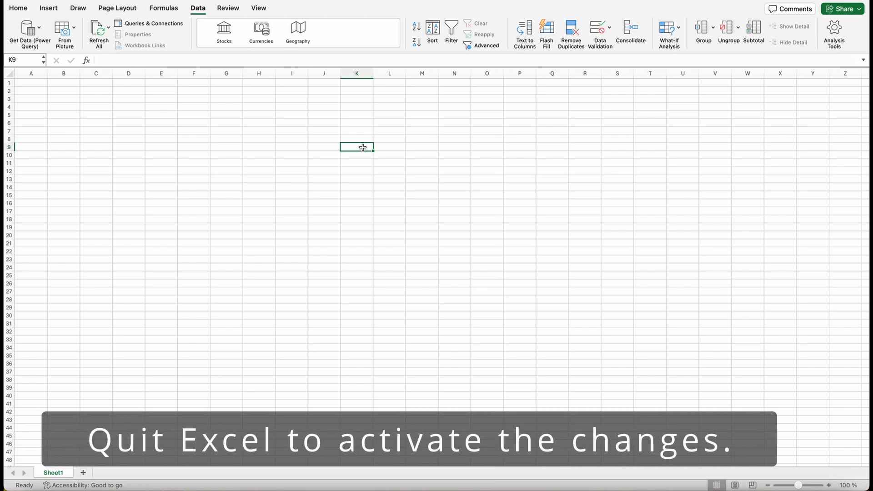
mouse_move(13, 9)
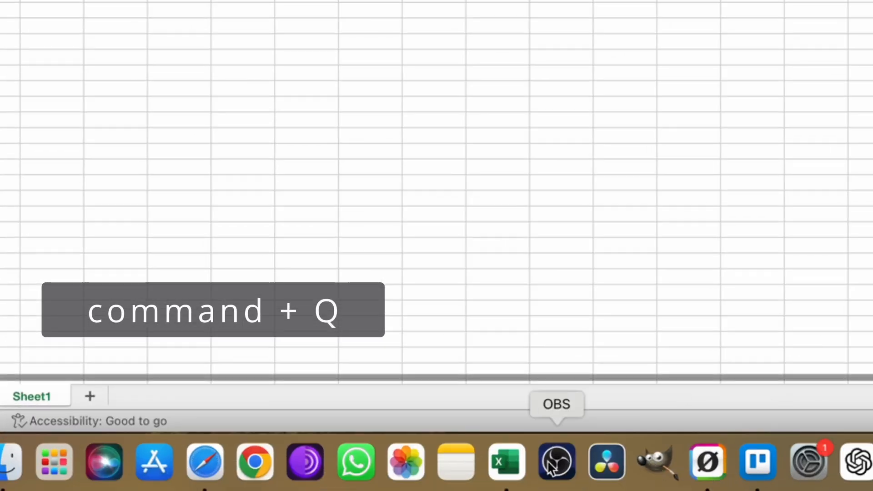
right_click(520, 465)
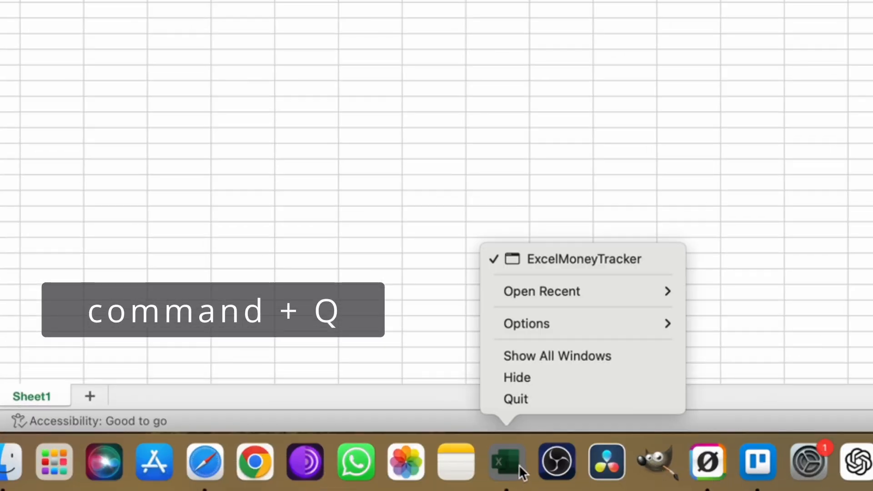
left_click(525, 400)
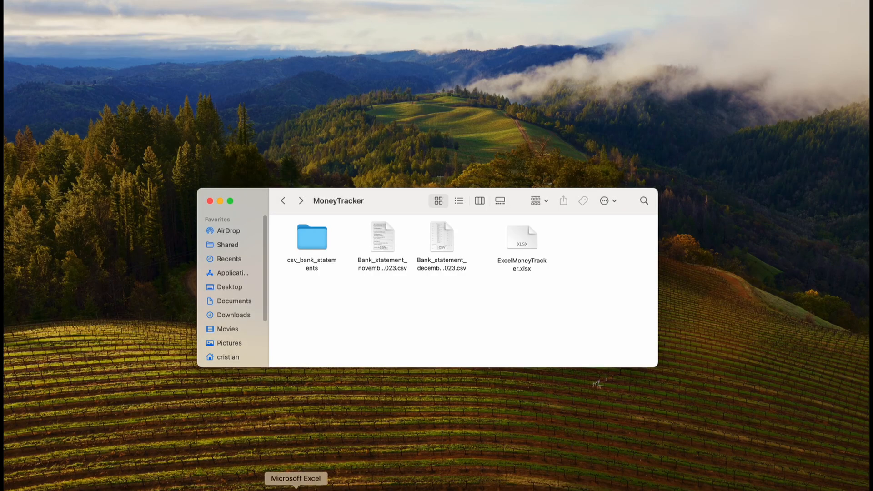
left_click(294, 487)
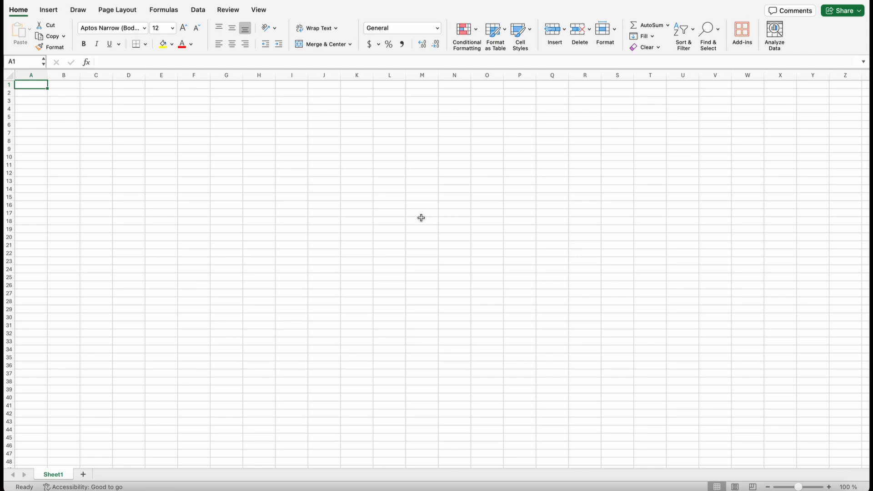
Step: Create a new blank Power Query query as the workbook's data source
left_click(258, 125)
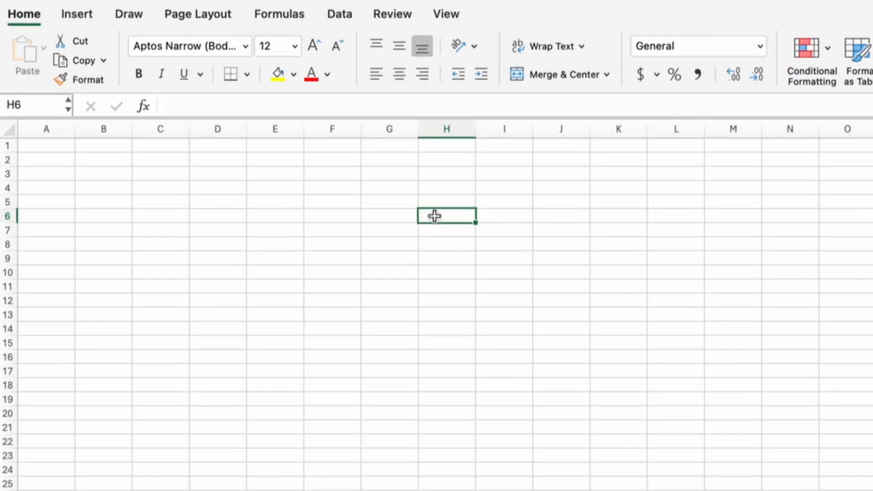
left_click(344, 19)
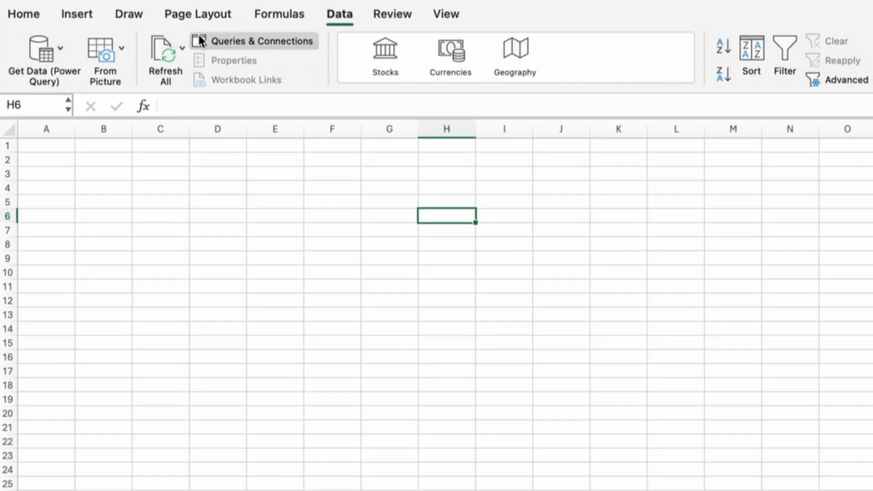
left_click(38, 49)
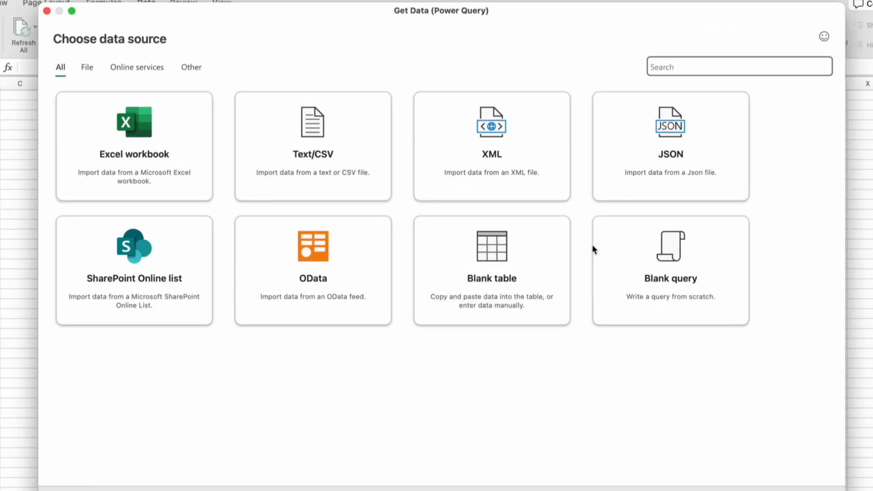
left_click(654, 266)
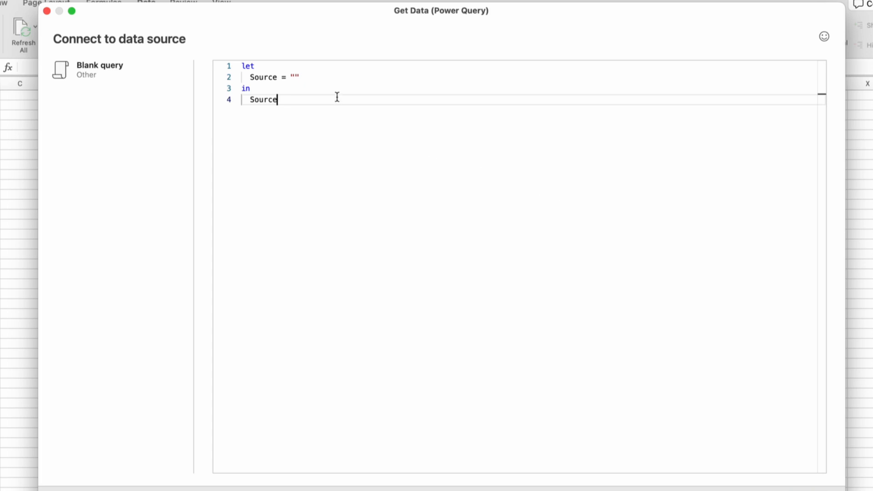
Step: Set the query's Source to Folder.Files with the full quoted path to Documents/MoneyTracker/csv_bank_statements in the user's home folder, and continue to the query editor
left_click(294, 76)
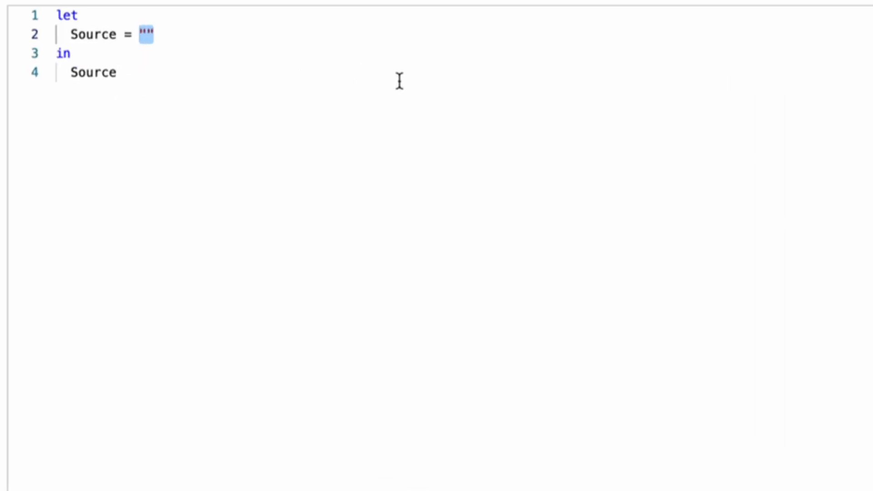
key("BackSpace")
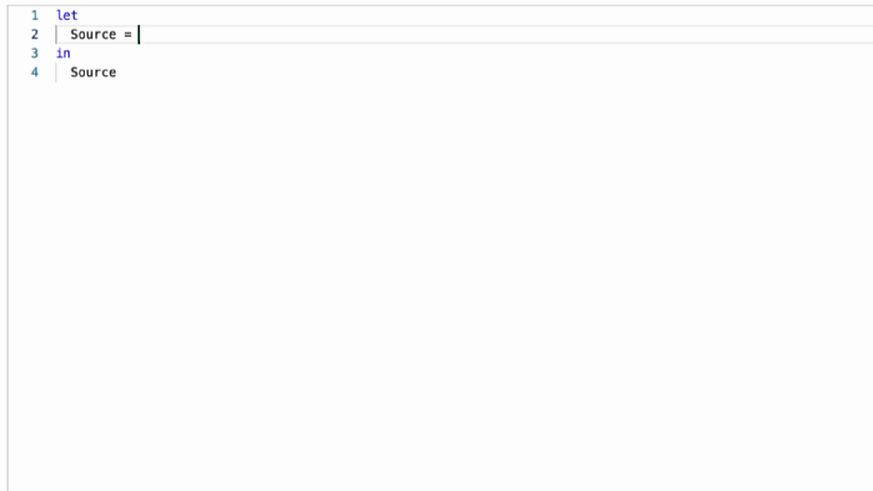
type("Folder.Files()")
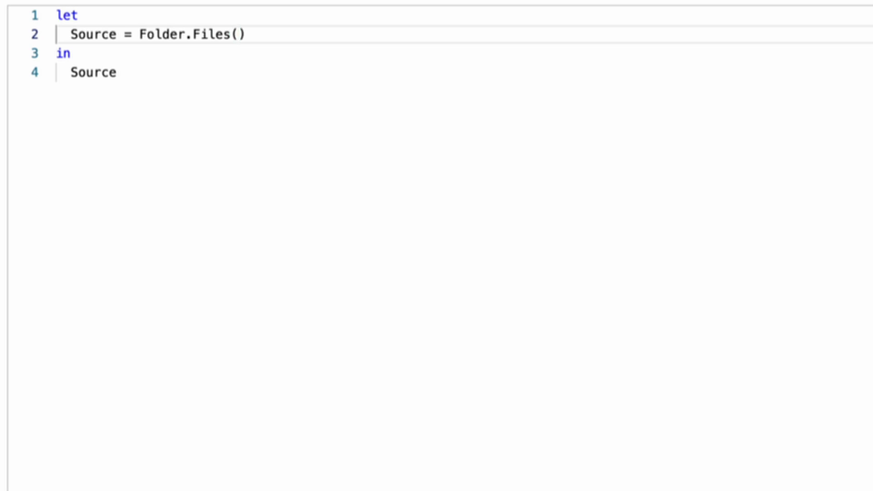
type("\"/Users/")
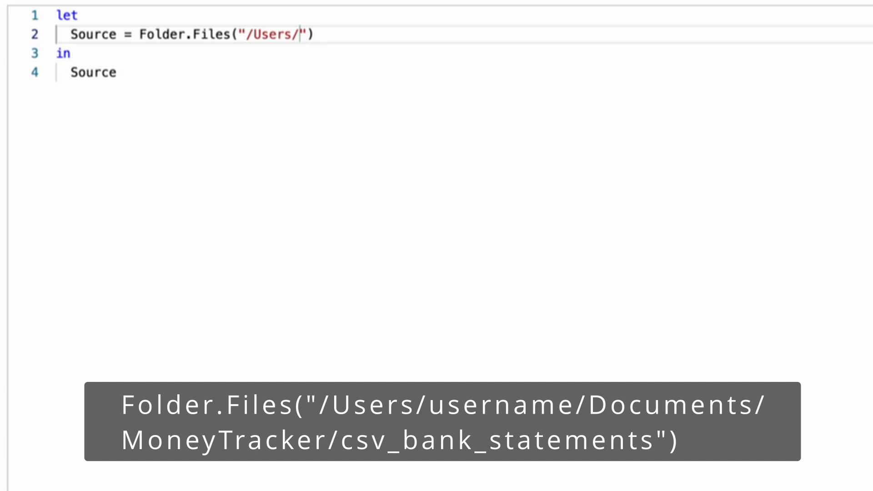
type("cristian")
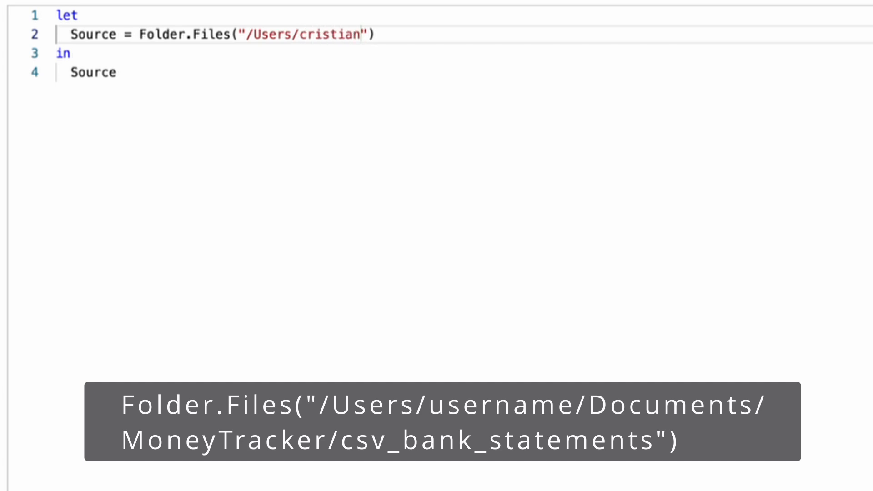
type("/Documents/")
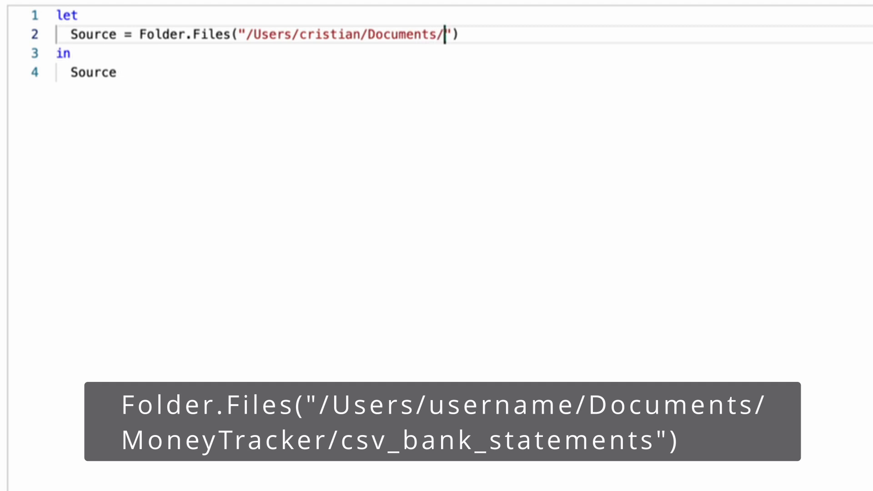
type("MoneyTrac")
type("ker/")
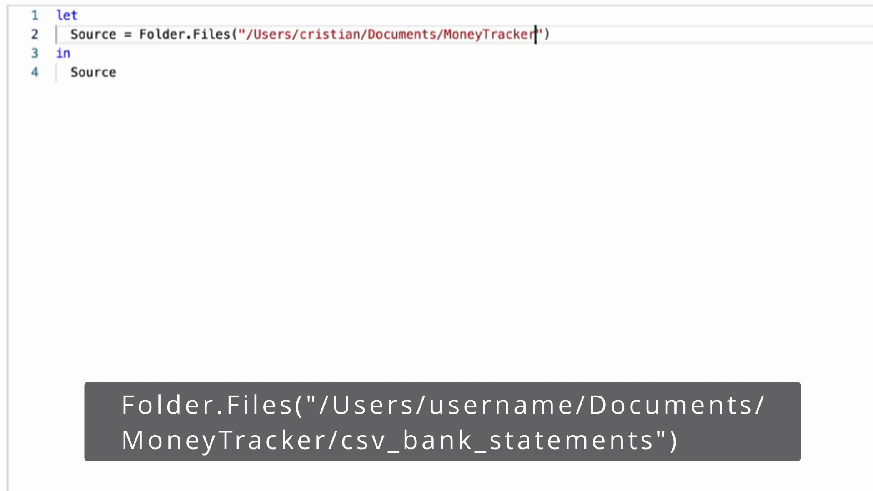
type("csv_bank_s")
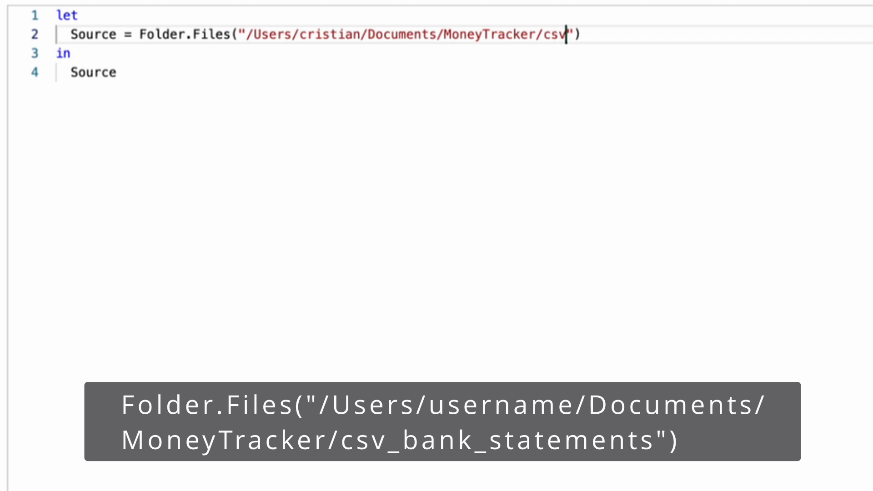
type("tatements")
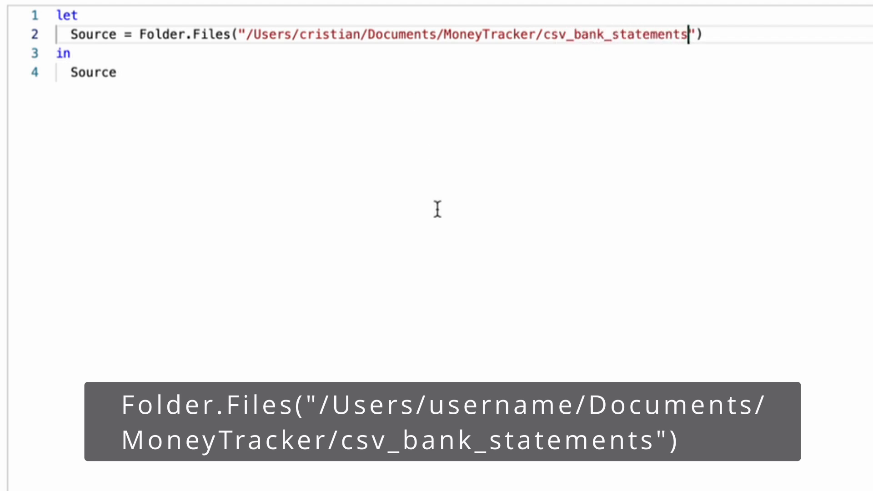
left_click(721, 411)
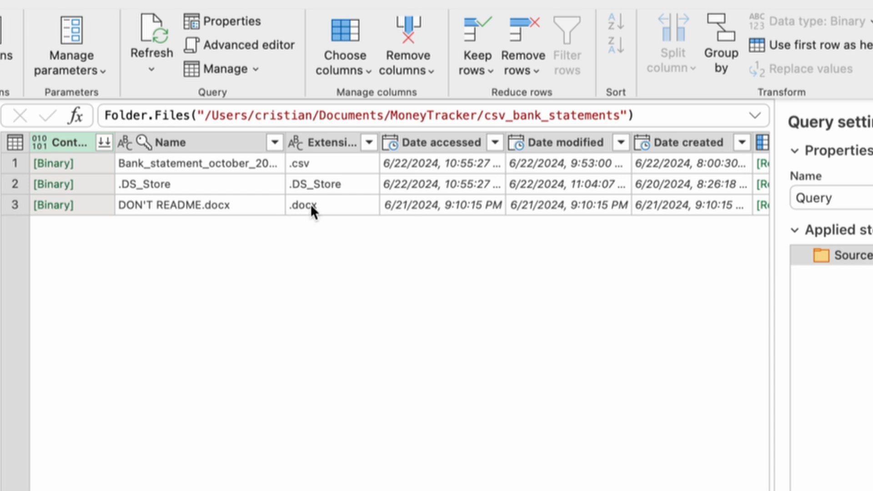
Step: Filter the Extension column so that only .csv files are kept
left_click(369, 142)
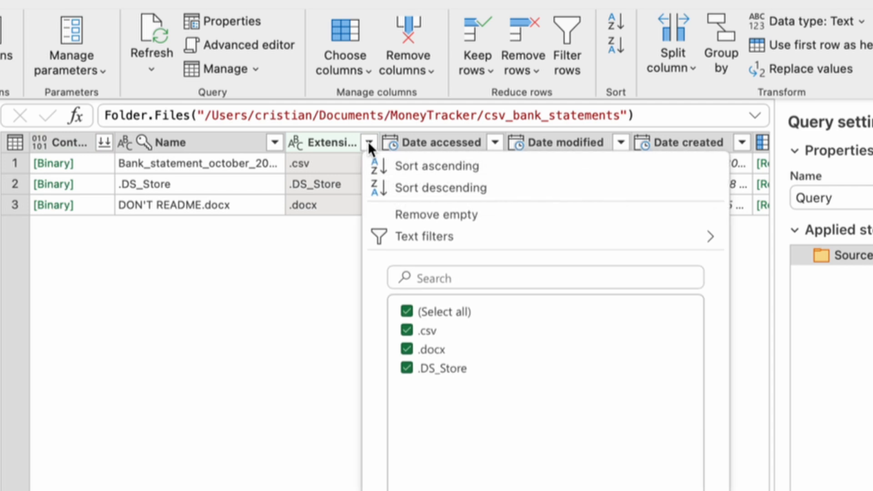
left_click(407, 312)
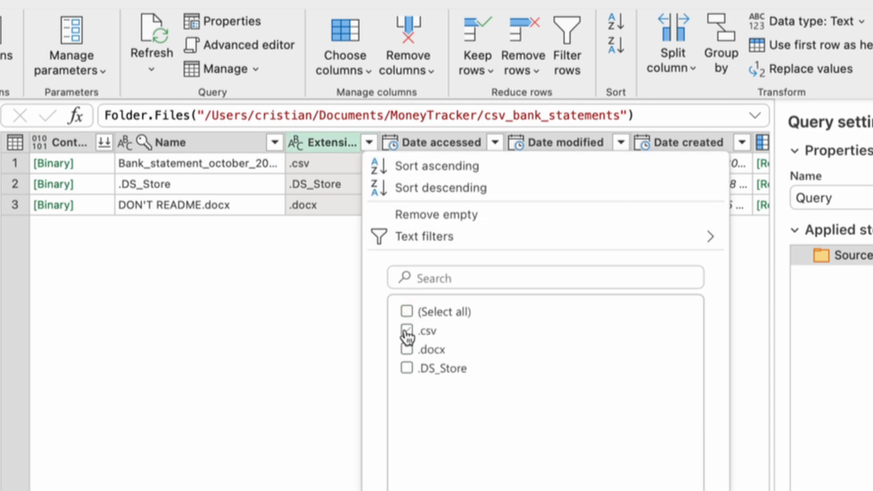
left_click(407, 332)
left_click(673, 476)
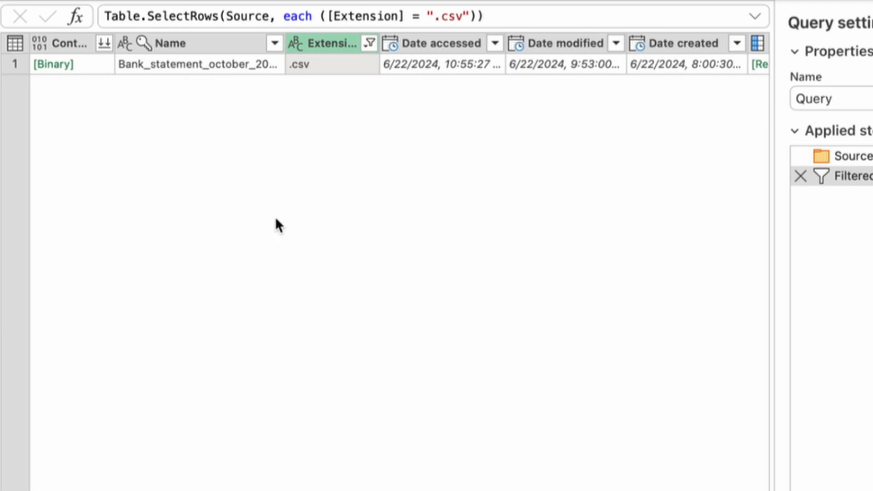
Step: Rename the query as Transactions
left_click_drag(853, 100, 783, 95)
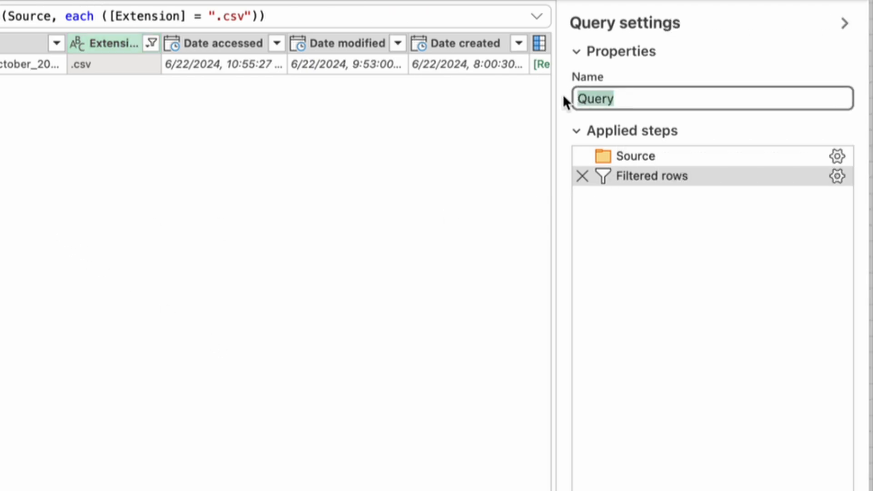
type("Transactions")
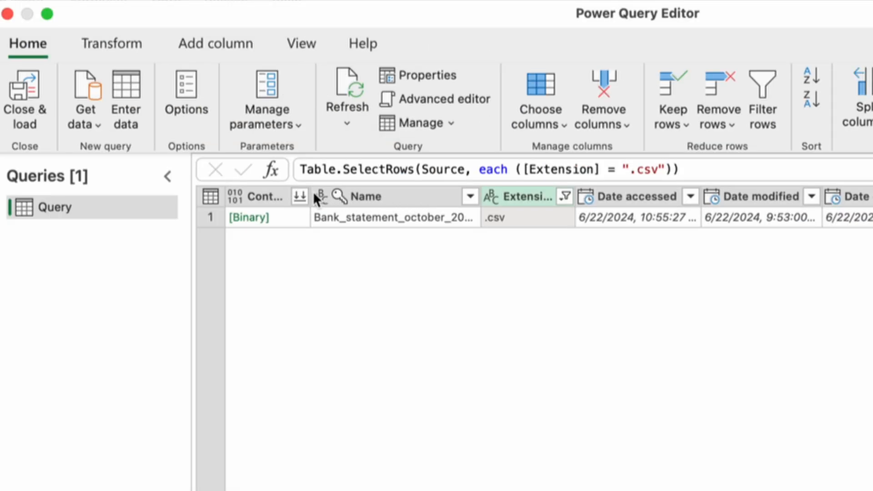
left_click(359, 192)
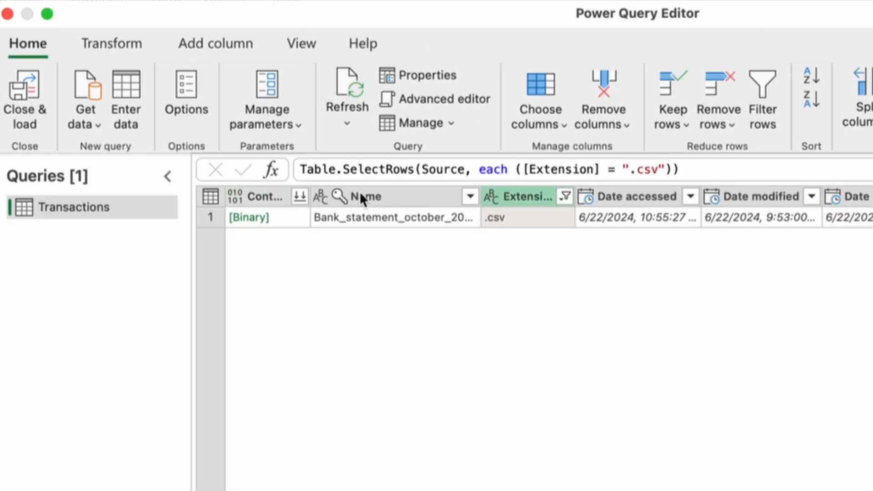
Step: Widen the Content column and start combining the files it contains
left_click_drag(312, 196, 362, 196)
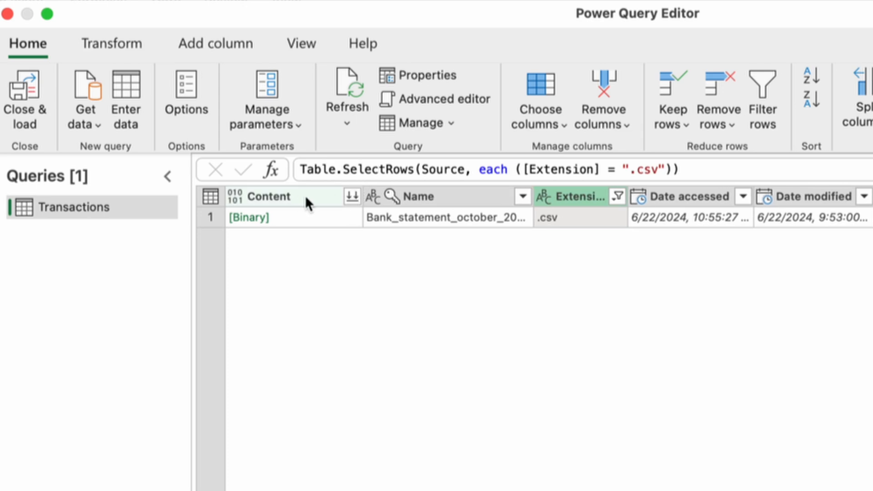
left_click(352, 197)
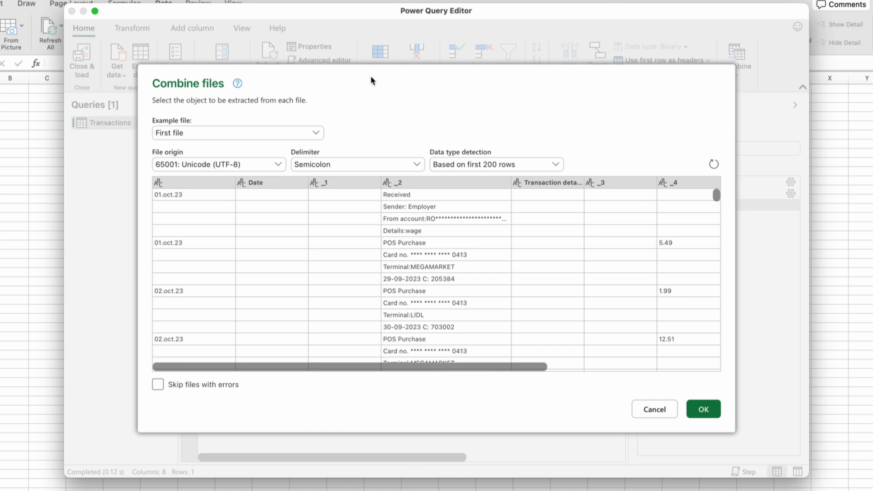
Step: Try Comma and Colon as the delimiter in the file preview
left_click(336, 165)
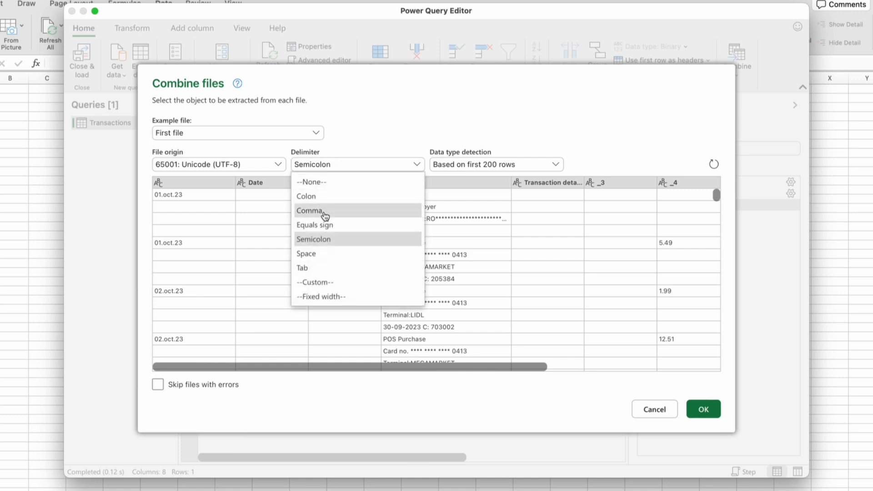
left_click(325, 212)
left_click(330, 166)
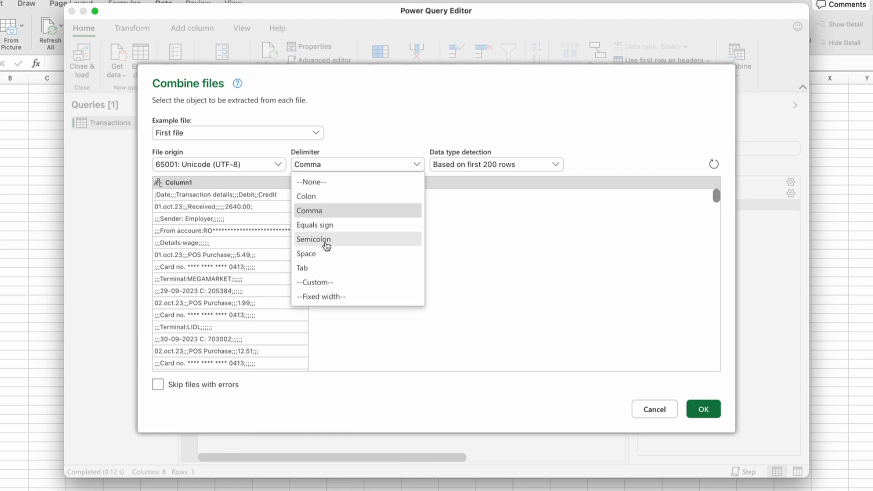
left_click(328, 198)
Step: Set the delimiter to Semicolon and combine the files
left_click(346, 171)
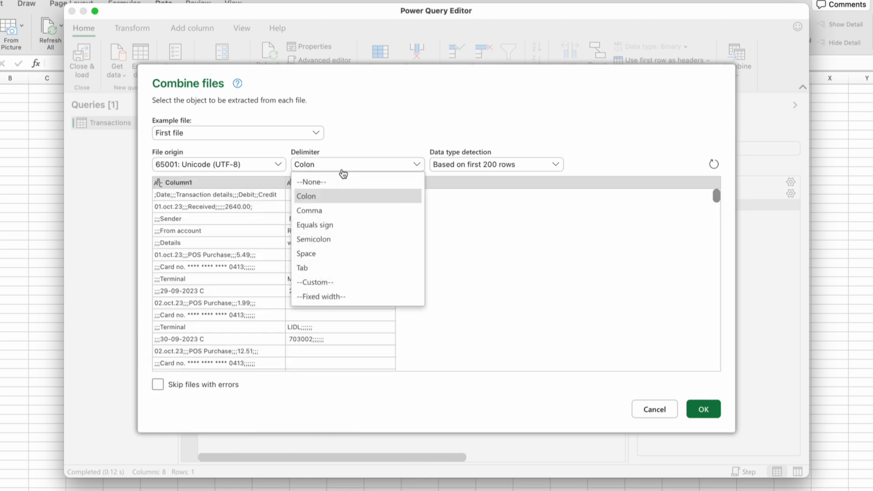
left_click(331, 240)
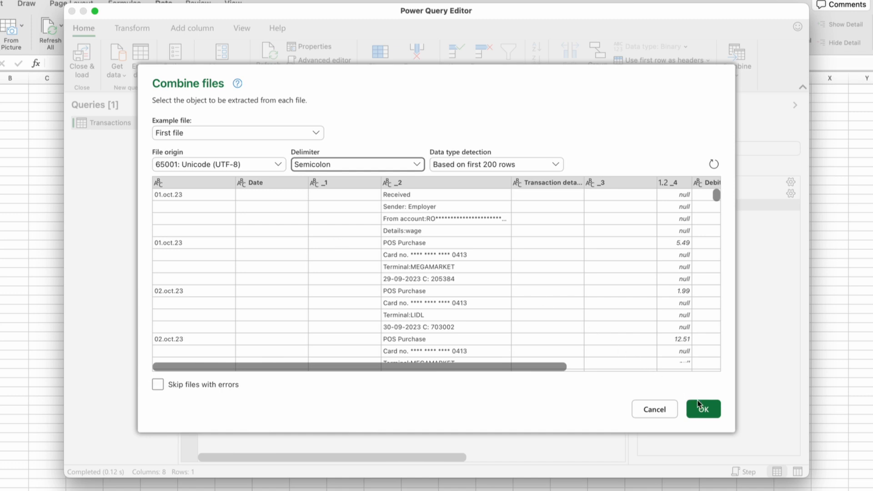
left_click(707, 414)
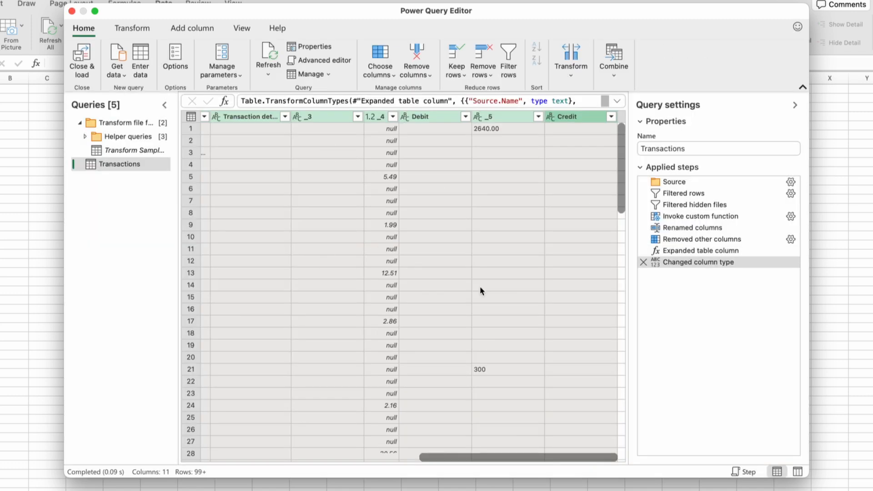
Step: Examine the combined table's rows and columns to identify those holding the dates, transaction details and amounts
left_click_drag(467, 457, 262, 458)
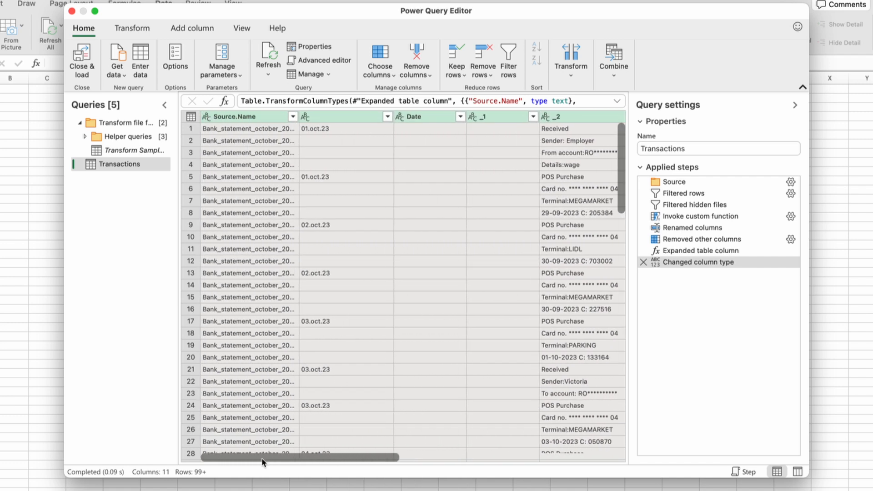
left_click_drag(361, 458, 445, 458)
left_click_drag(625, 174, 610, 357)
left_click_drag(417, 462, 555, 463)
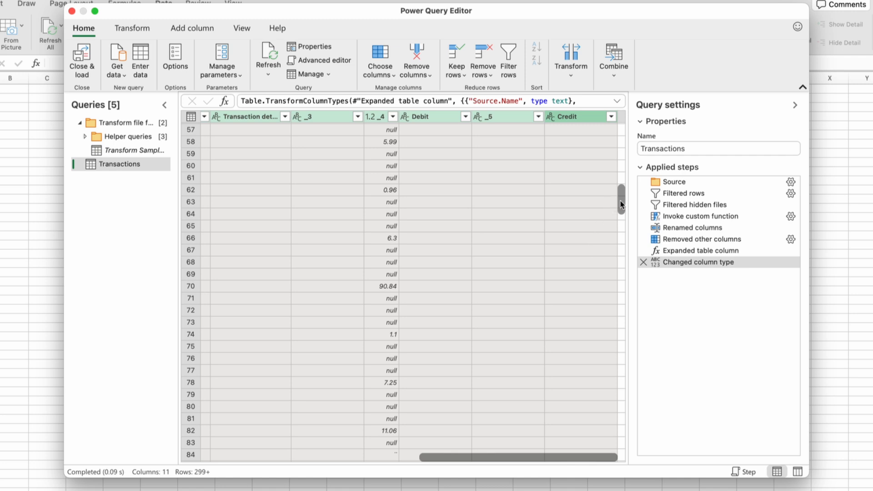
left_click_drag(620, 201, 621, 136)
left_click_drag(468, 459, 445, 464)
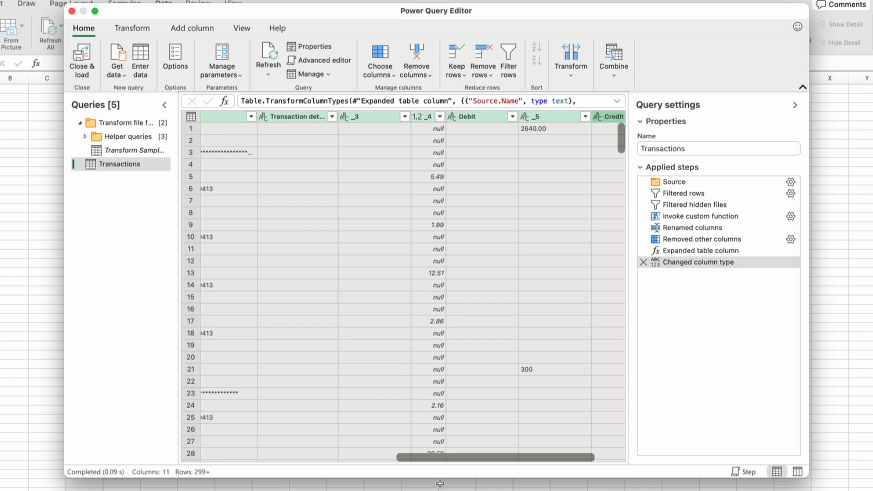
left_click_drag(462, 459, 267, 461)
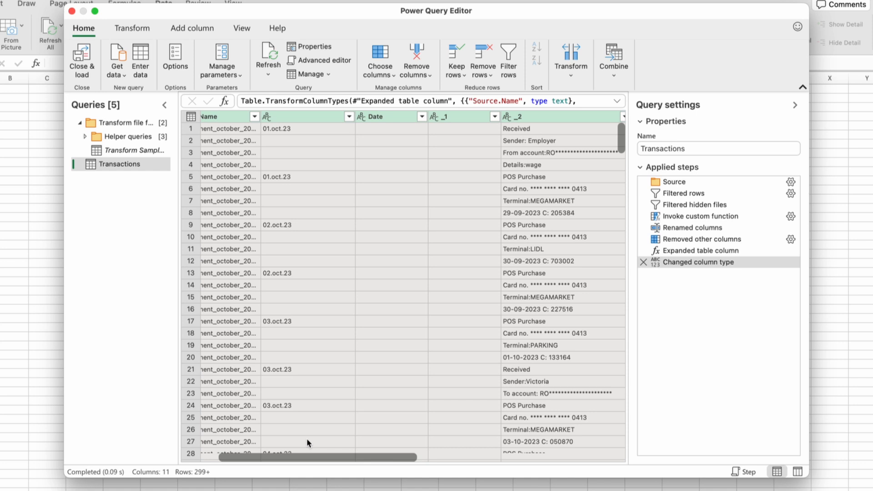
Step: Keep only the unnamed date column, _2 and _4, and remove all other columns from the Transactions query
left_click(304, 115)
left_click(540, 117, "super")
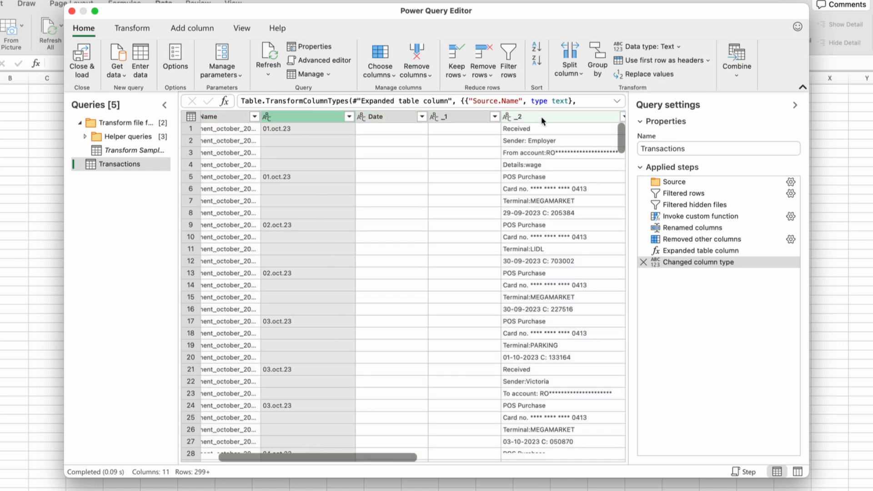
left_click_drag(400, 457, 545, 455)
left_click(454, 116, "super")
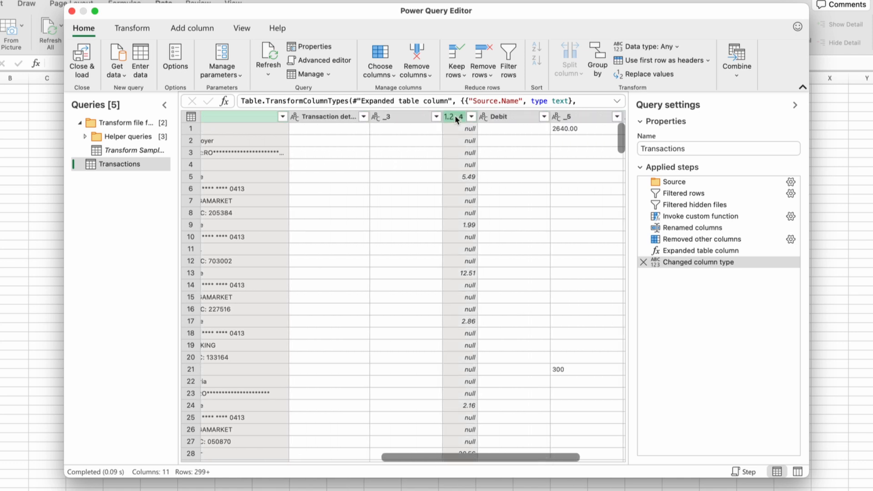
right_click(455, 115)
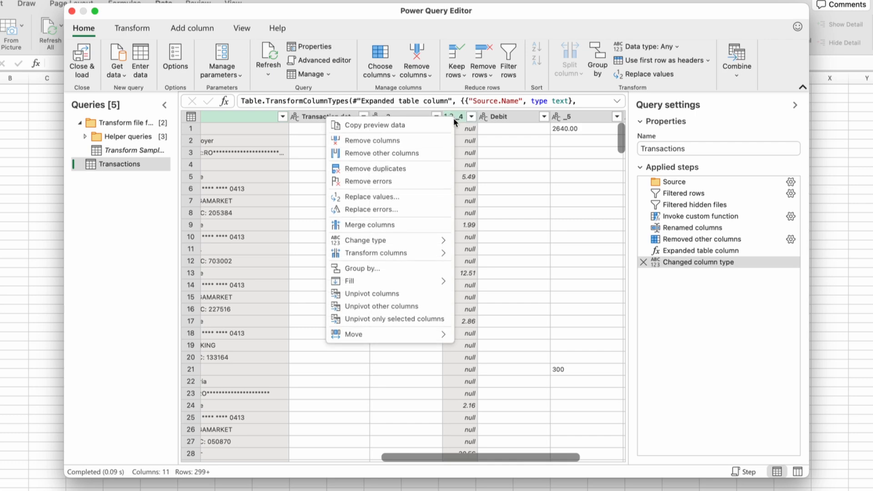
left_click(424, 154)
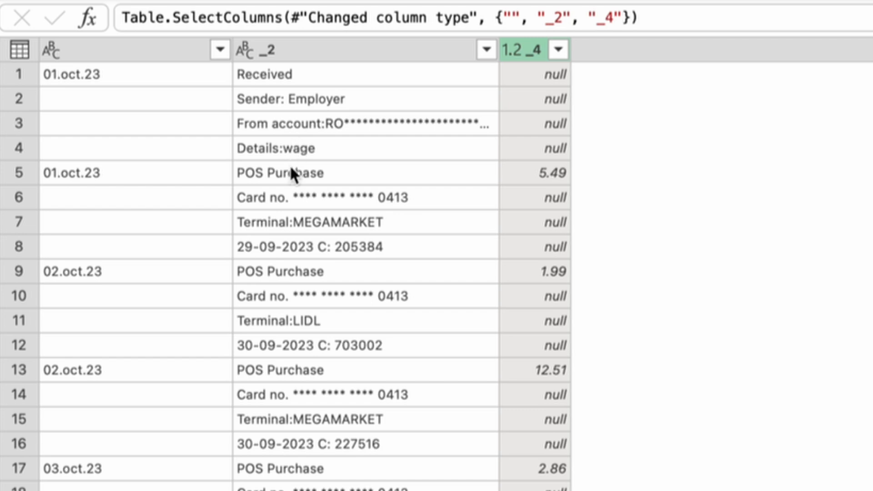
Step: Examine how each transaction's type, card, terminal, date and amount are spread over consecutive rows of the table
left_click(287, 75)
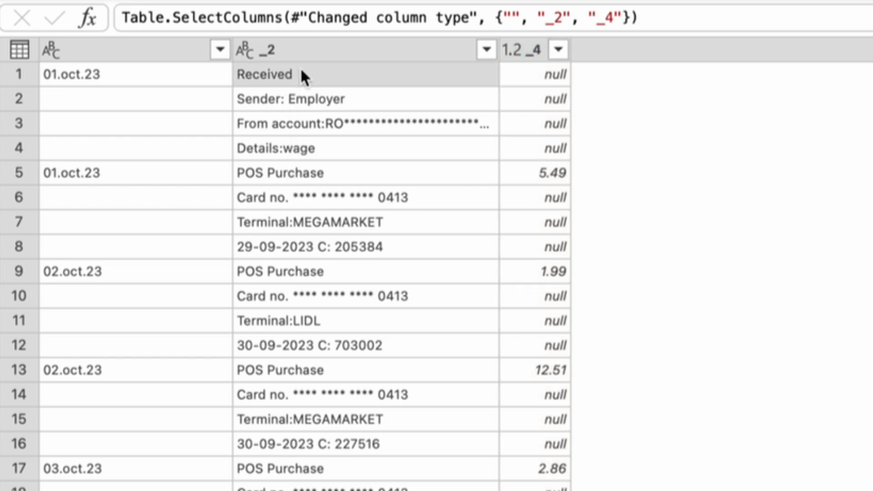
left_click(313, 180)
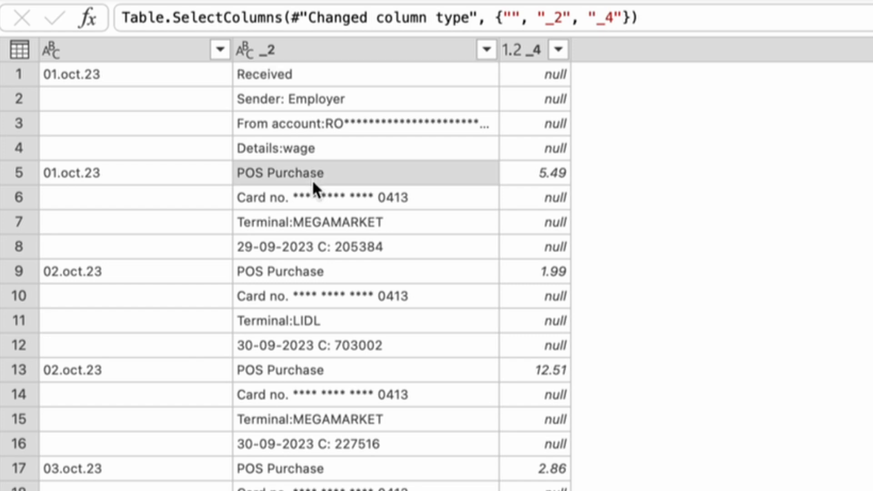
left_click(323, 274)
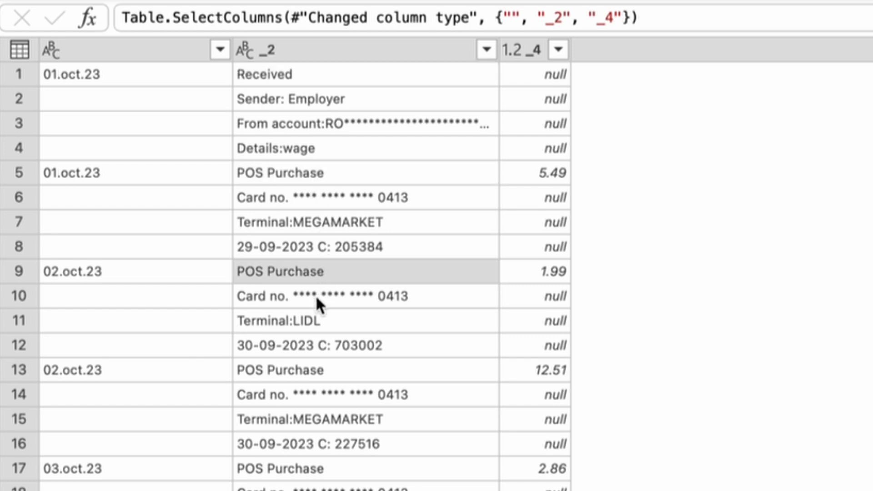
left_click(287, 171)
left_click(262, 194)
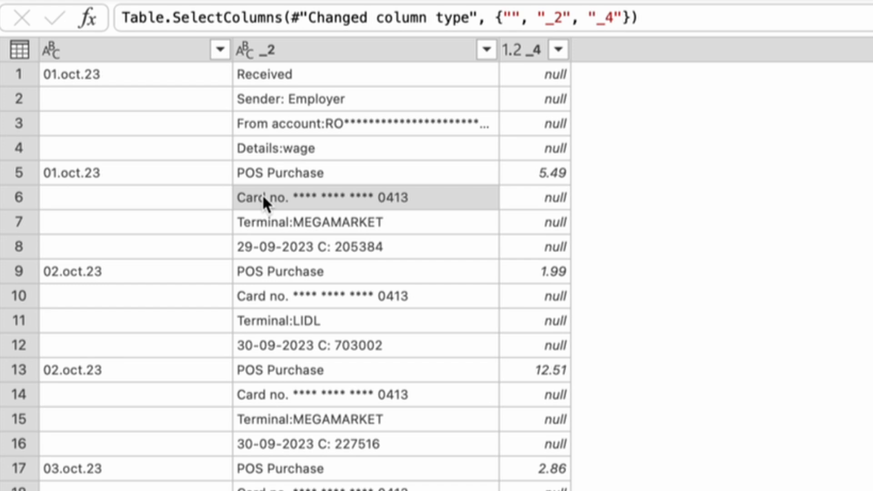
left_click(258, 221)
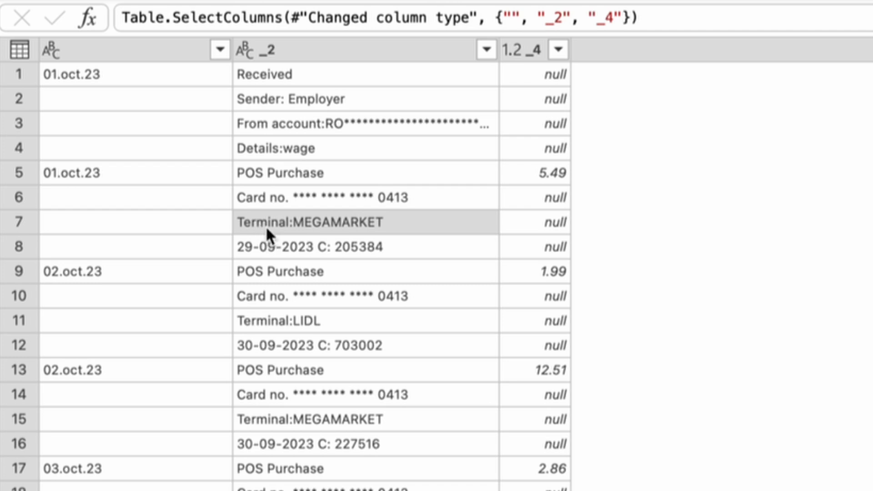
left_click(140, 174)
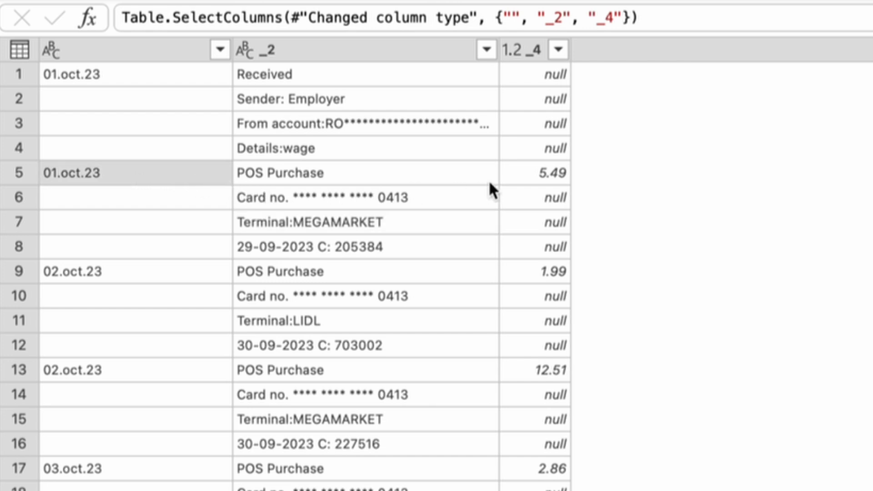
left_click(541, 177)
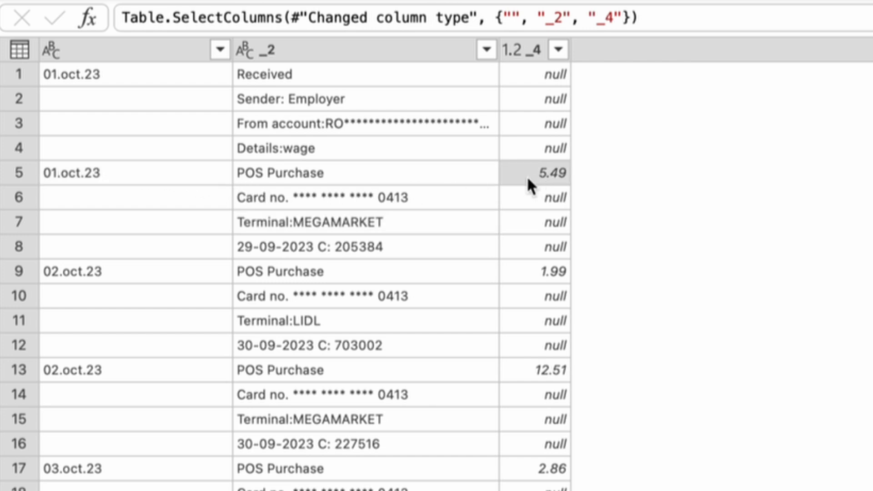
left_click(393, 229)
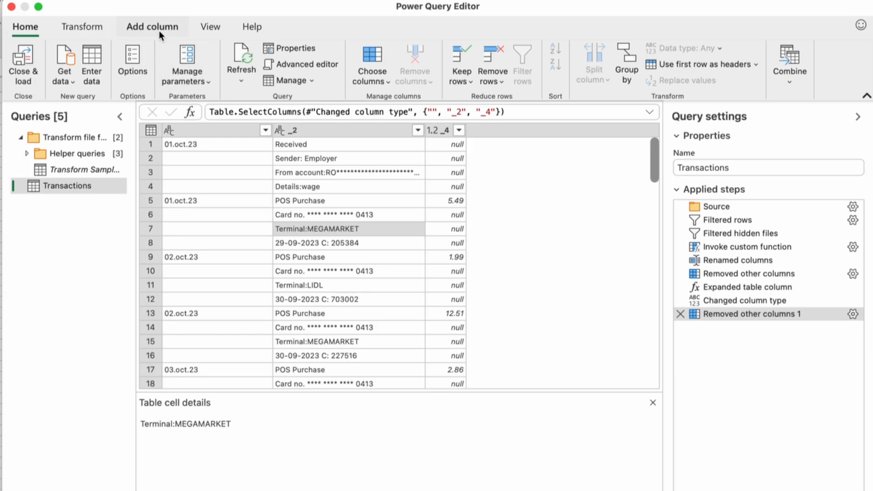
Step: Add two index columns to the Transactions query, the first starting from 1 and the second from 0
left_click(158, 29)
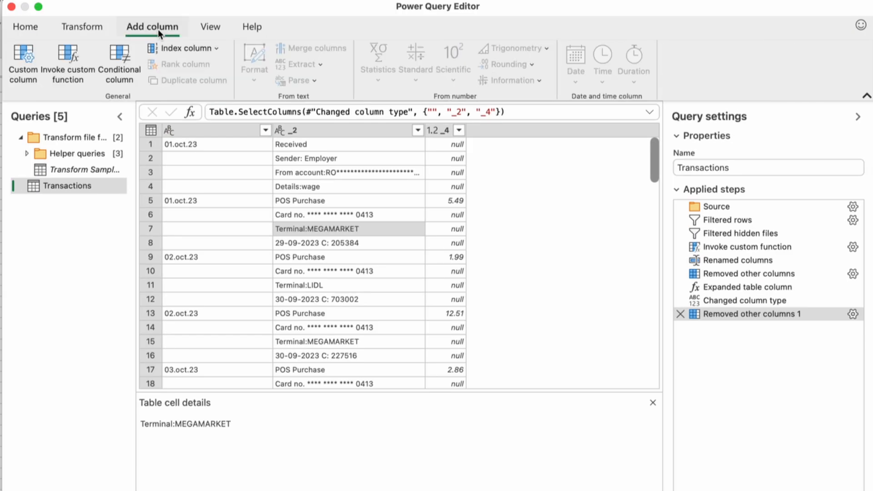
left_click(216, 49)
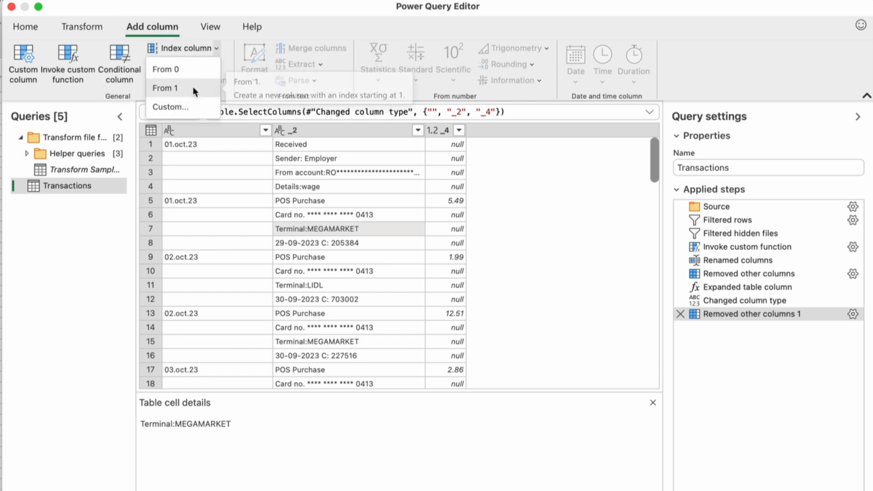
left_click(193, 87)
left_click(217, 49)
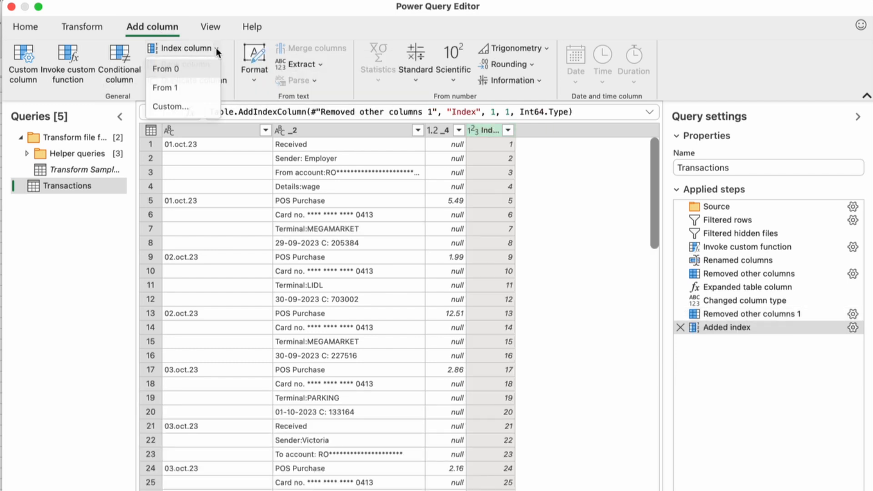
left_click(175, 71)
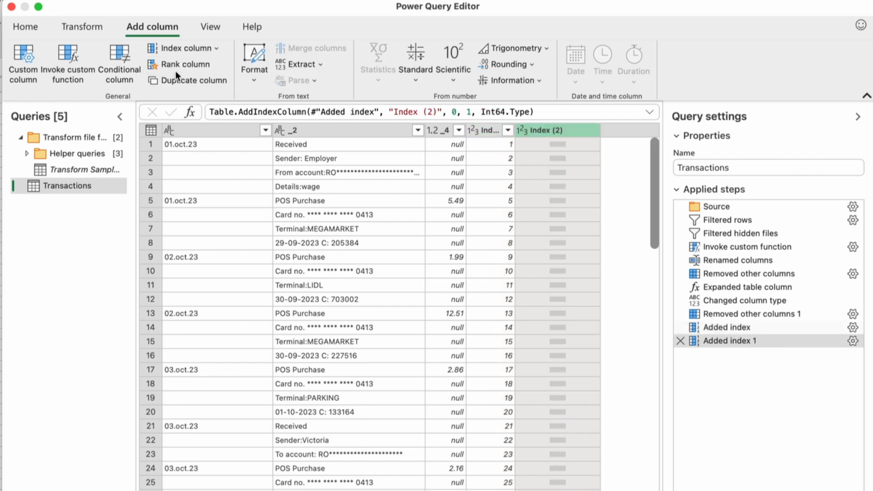
Step: Merge the Transactions query with itself using a left outer join that matches Index to Index (2)
left_click(32, 28)
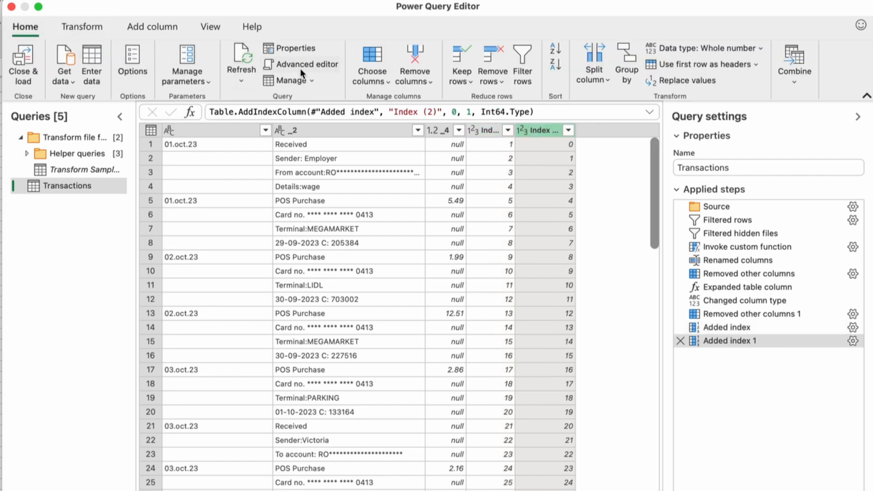
left_click(793, 85)
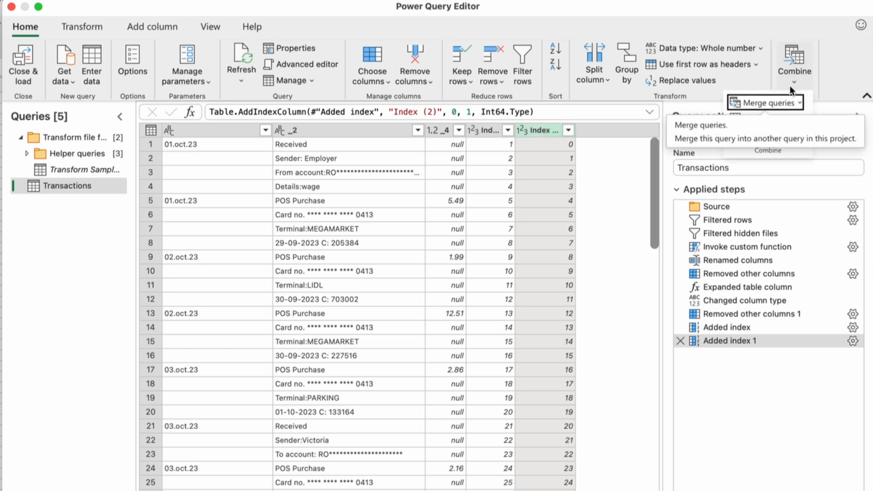
left_click(771, 100)
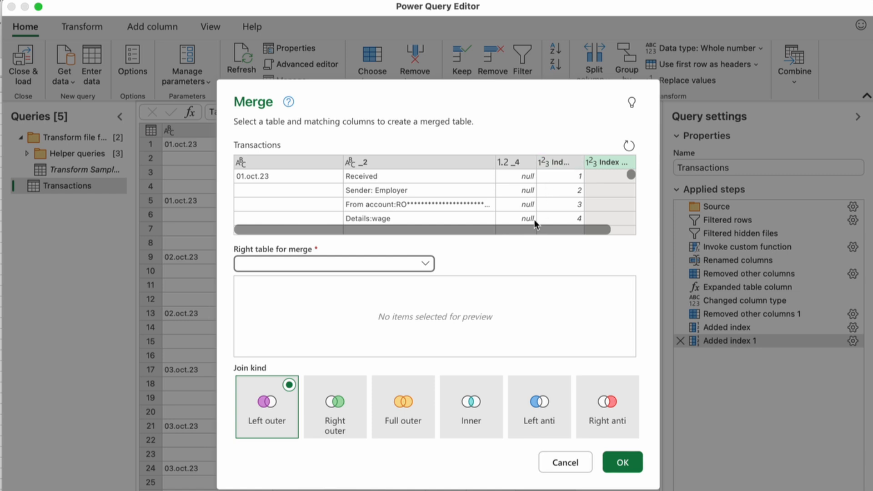
left_click(399, 263)
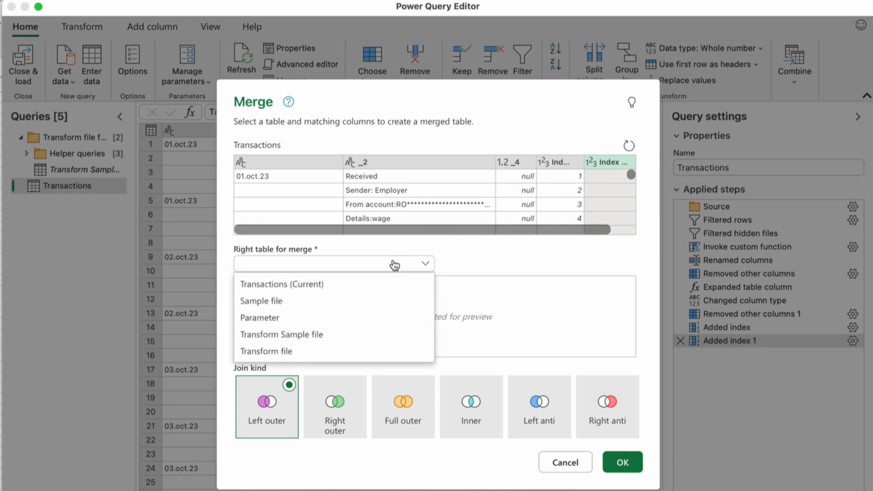
left_click(298, 285)
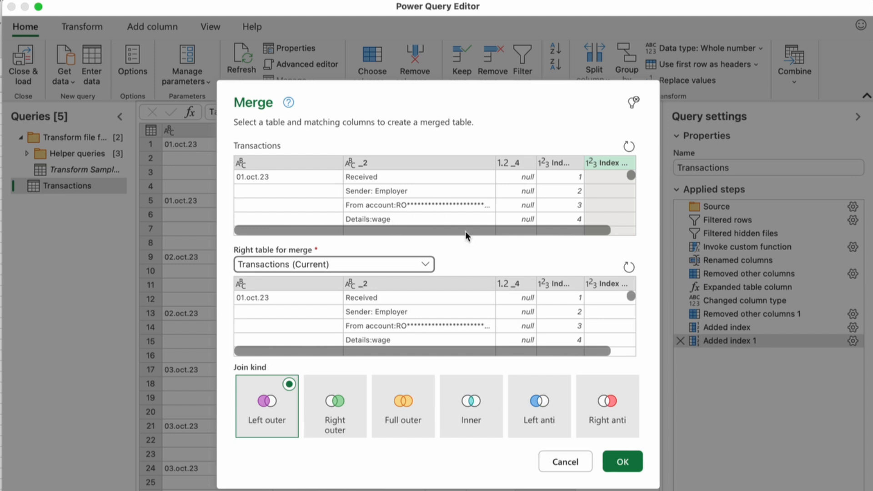
left_click_drag(548, 230, 605, 231)
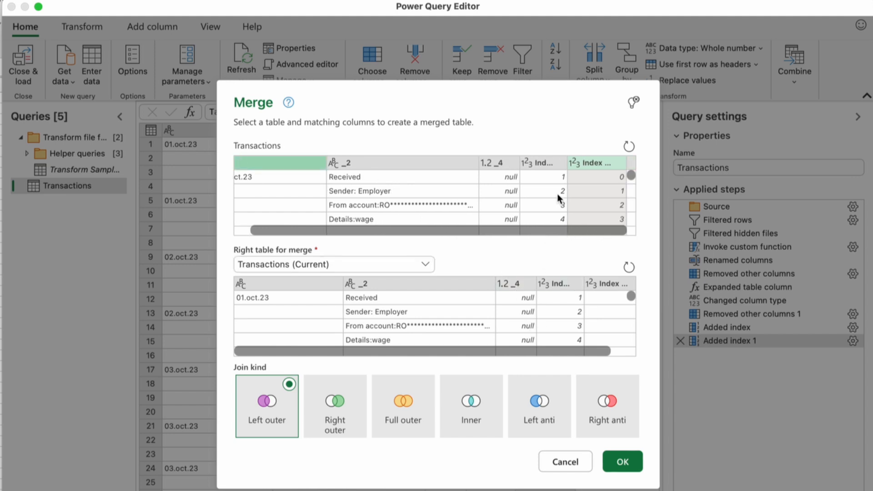
left_click(549, 164)
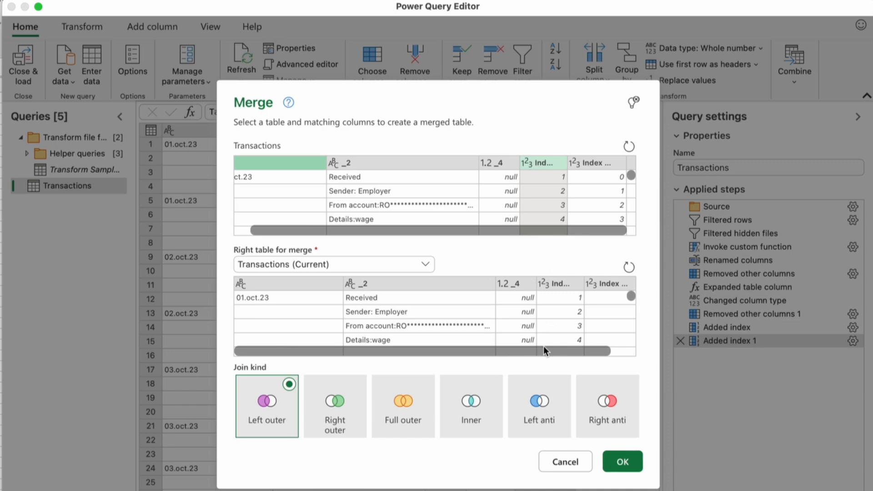
left_click_drag(544, 347, 593, 356)
left_click(601, 289)
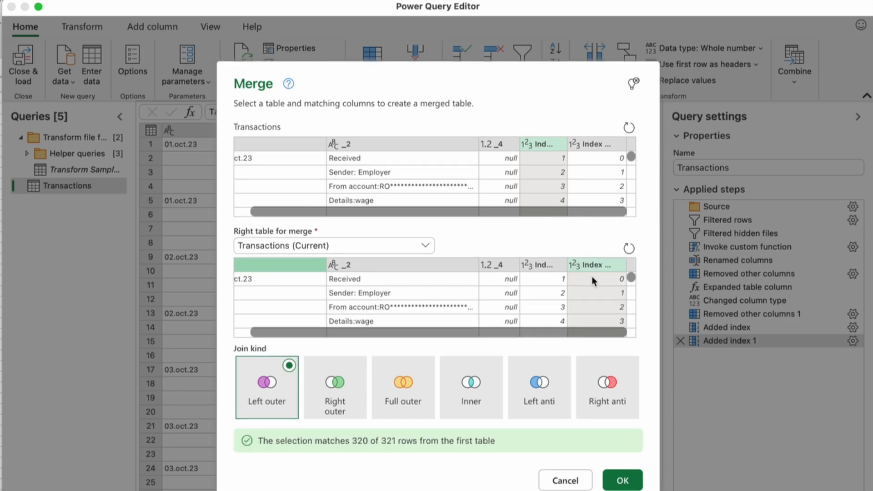
left_click(621, 480)
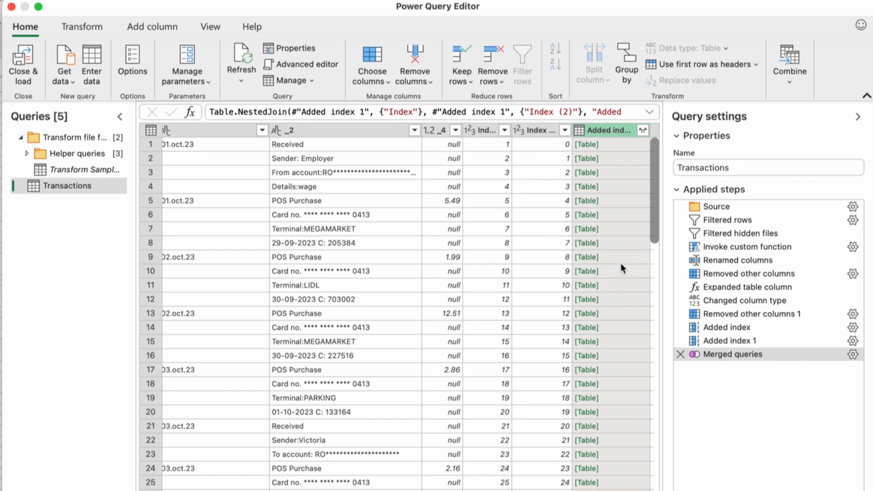
Step: Expand the merged table column to bring in only the _2 field, and check the row 6 details
left_click(642, 132)
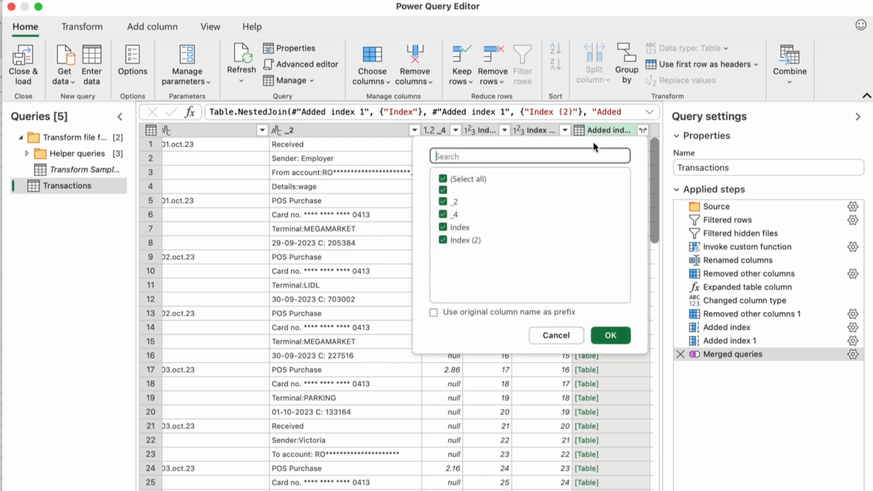
left_click(451, 180)
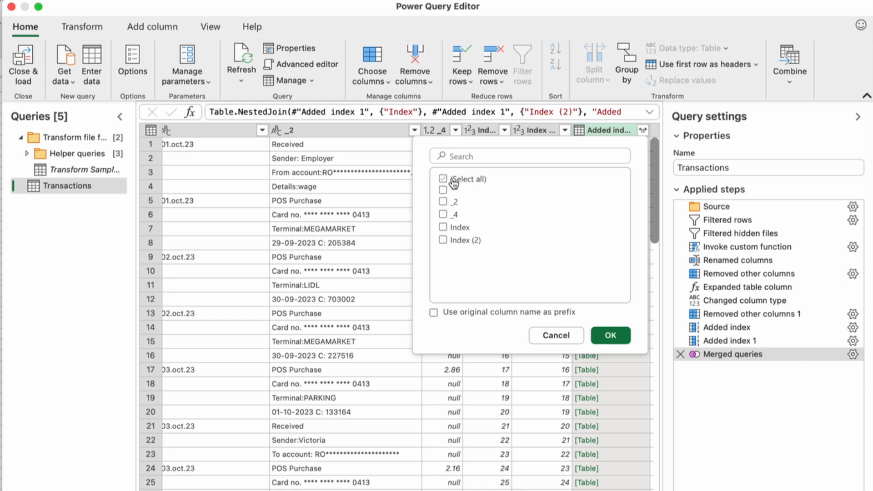
left_click(443, 190)
left_click(443, 201)
left_click(610, 336)
left_click(515, 214)
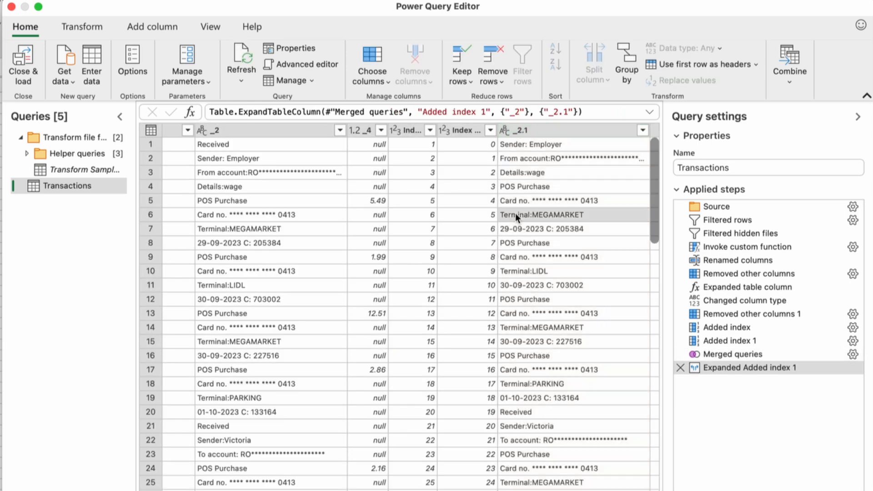
left_click(165, 215)
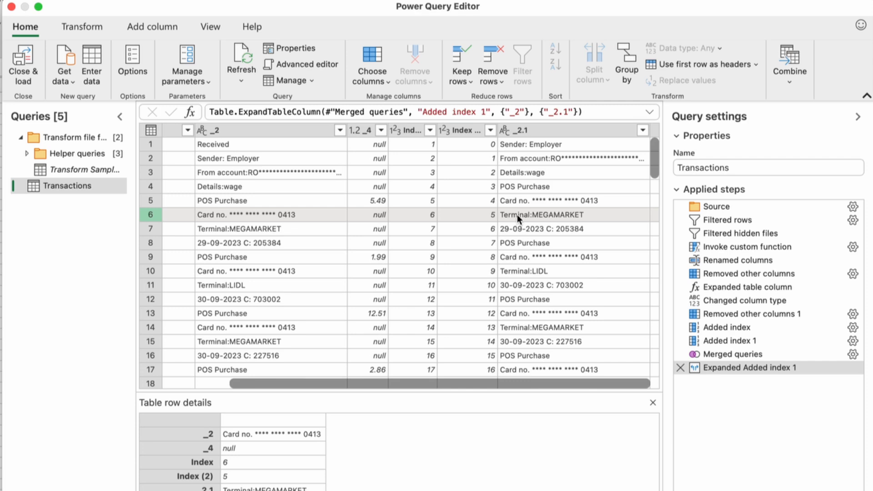
Step: Merge Transactions with itself a second time, again matching Index to Index (2) with a left outer join
left_click(790, 78)
left_click(769, 102)
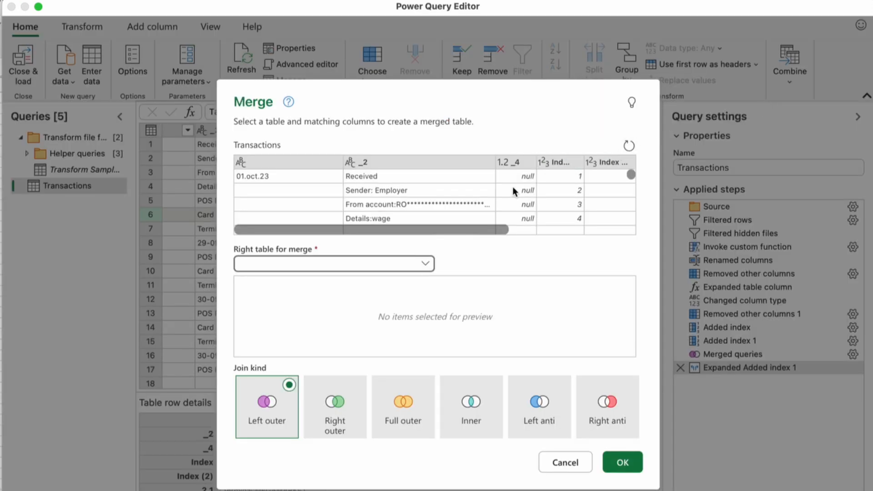
left_click(426, 264)
left_click(353, 286)
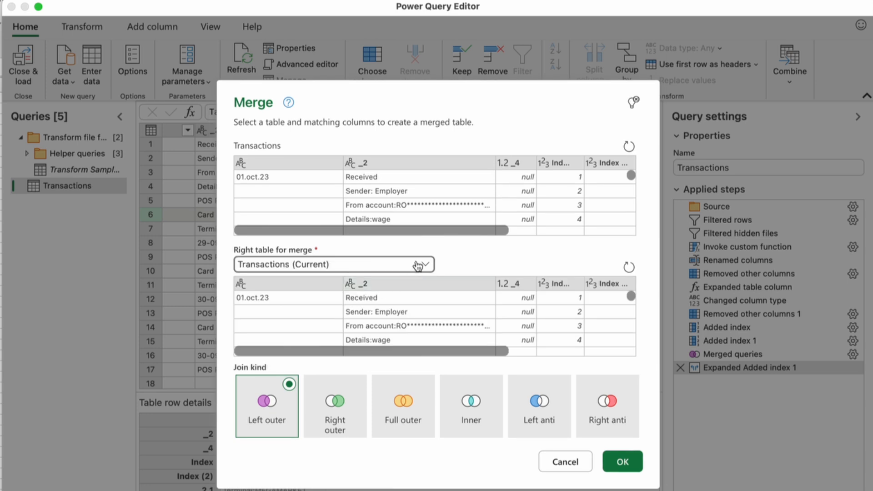
left_click_drag(423, 231, 534, 233)
left_click(395, 163)
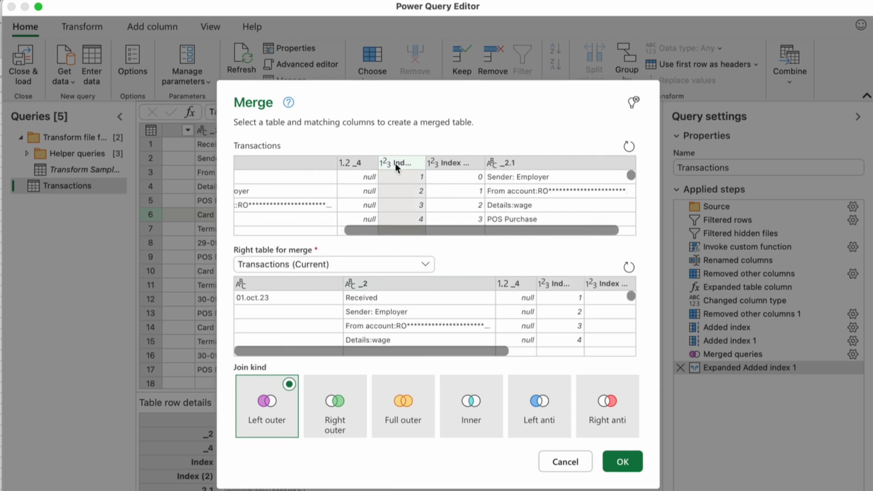
left_click_drag(470, 350, 539, 314)
left_click(518, 283)
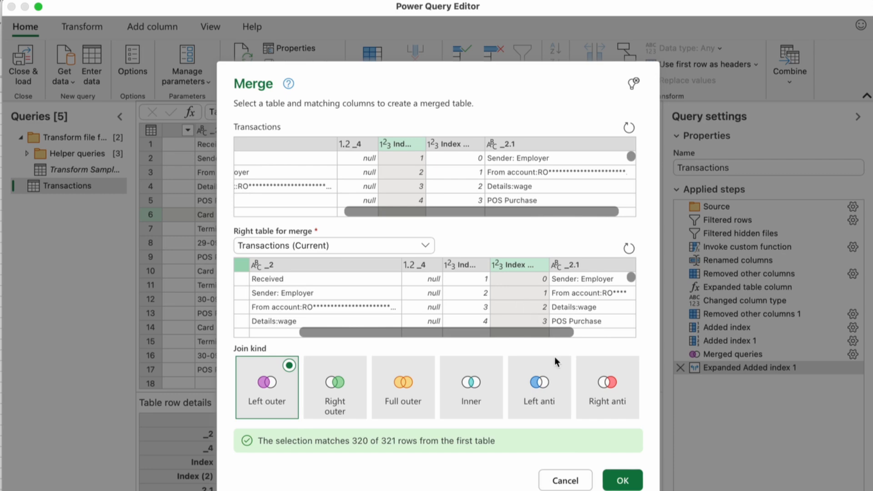
left_click(621, 480)
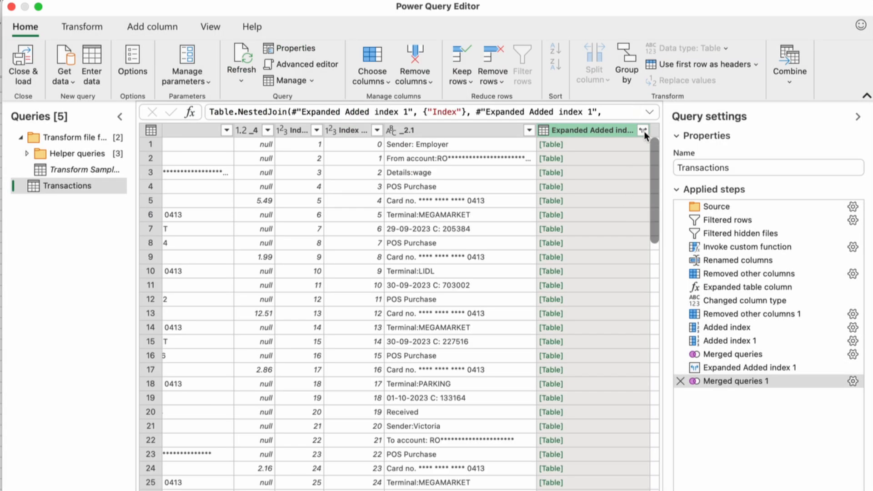
Step: Expand the second merged table column to bring in only the _2.1 field, and check the row 13 details
left_click(643, 130)
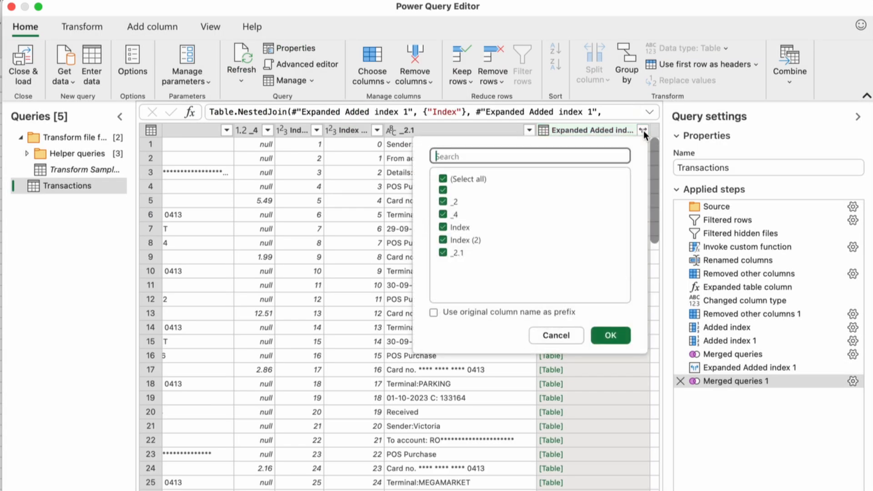
left_click(444, 179)
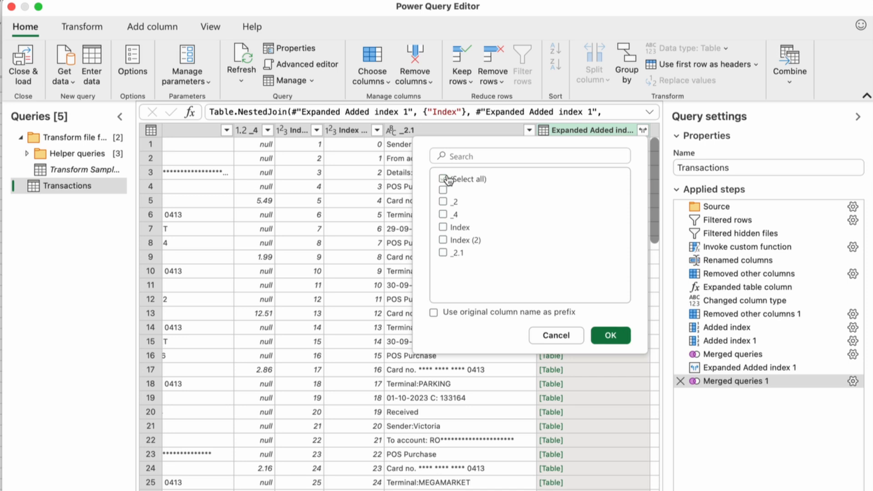
left_click(444, 202)
left_click(447, 206)
left_click(446, 254)
left_click(610, 335)
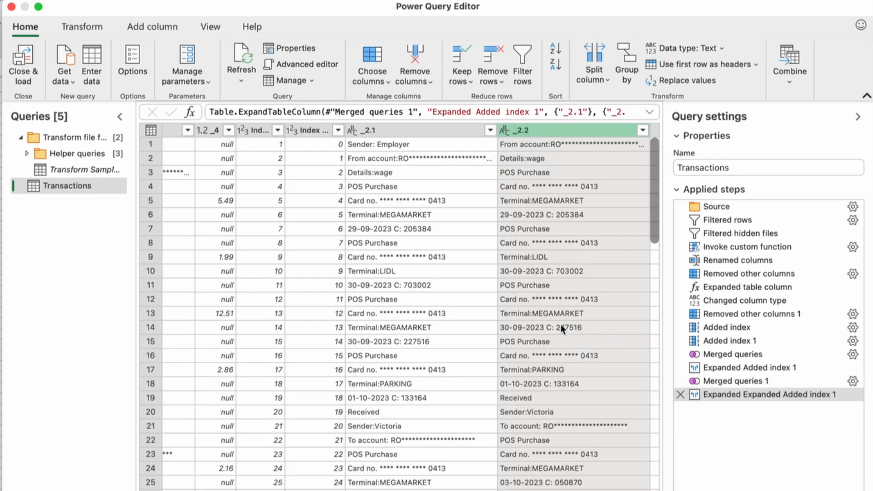
left_click(152, 314)
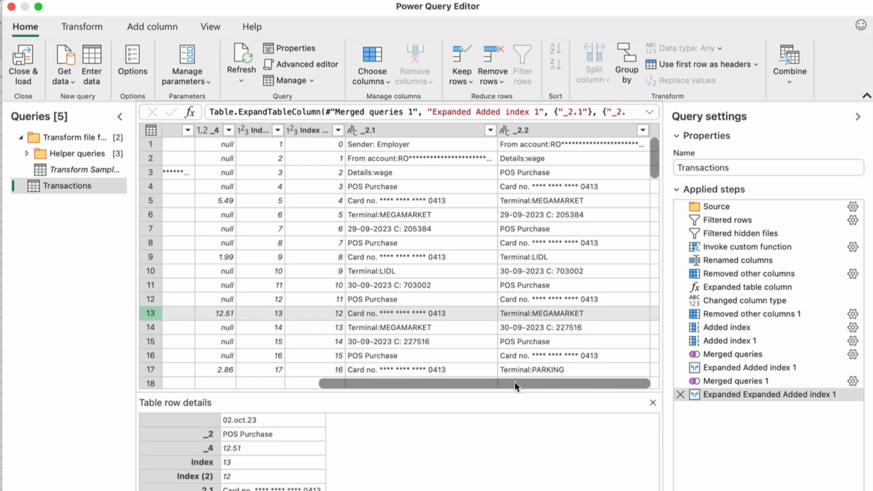
scroll(512, 384, "left", 1)
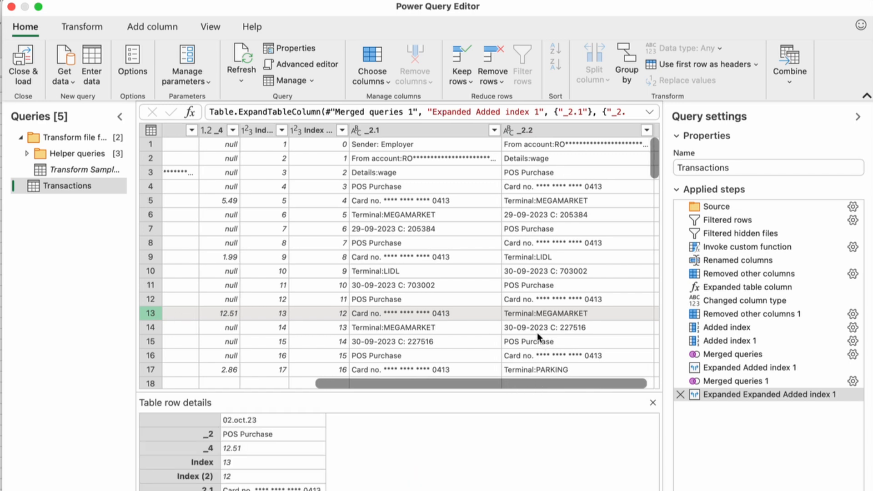
Step: Keep only the unnamed date, _4 and _2.2 columns of Transactions, and move _2.2 ahead of _4
scroll(519, 383, "left", 10)
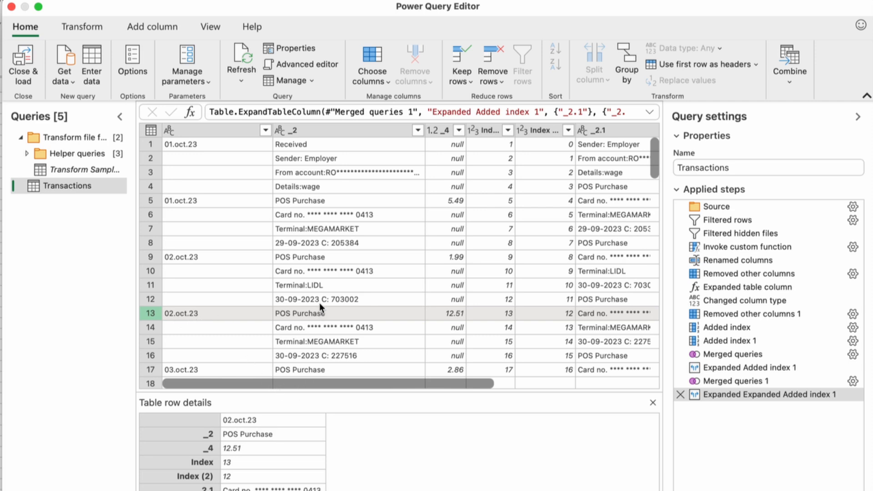
left_click(217, 130)
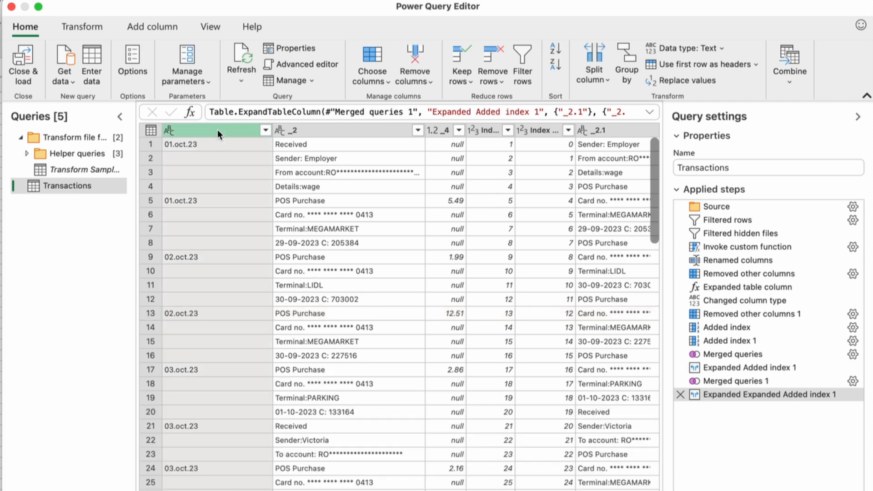
left_click(439, 130)
left_click(182, 126)
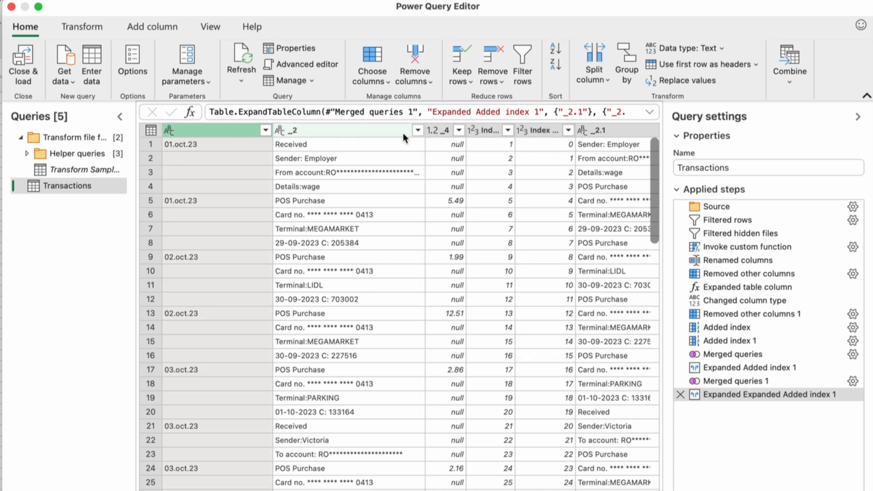
left_click(446, 130)
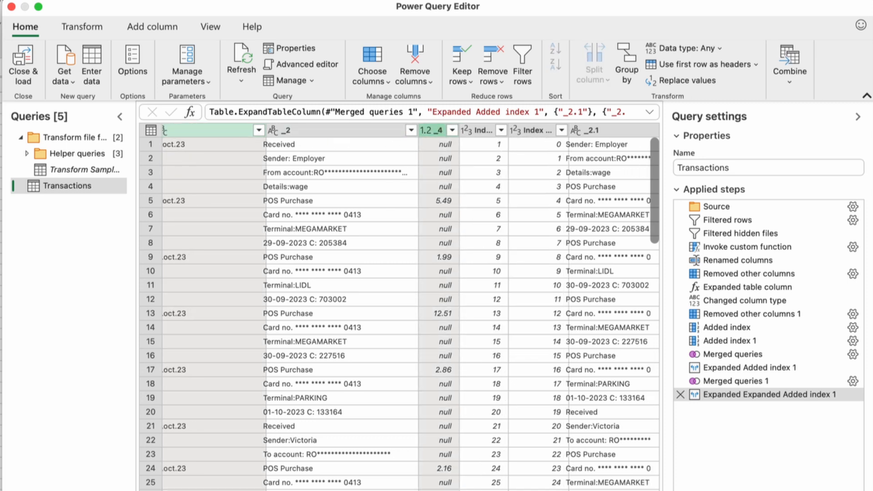
scroll(572, 231, "right", 5)
left_click(537, 130, "super")
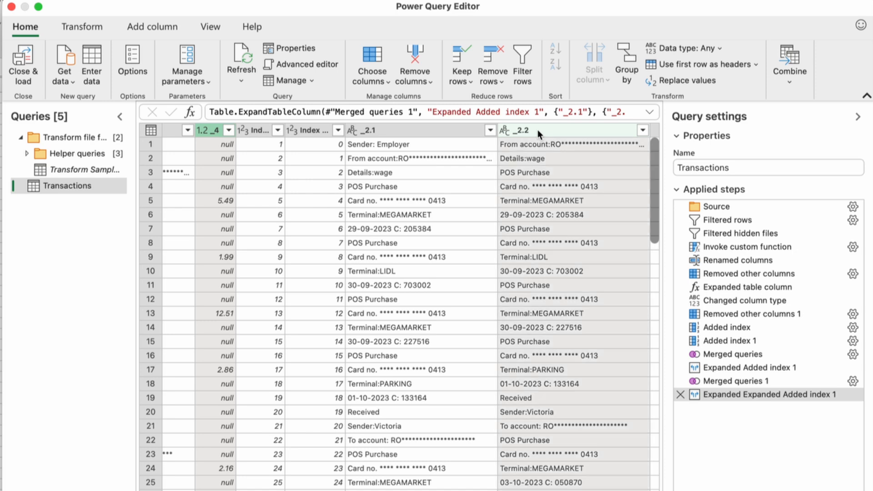
right_click(537, 129)
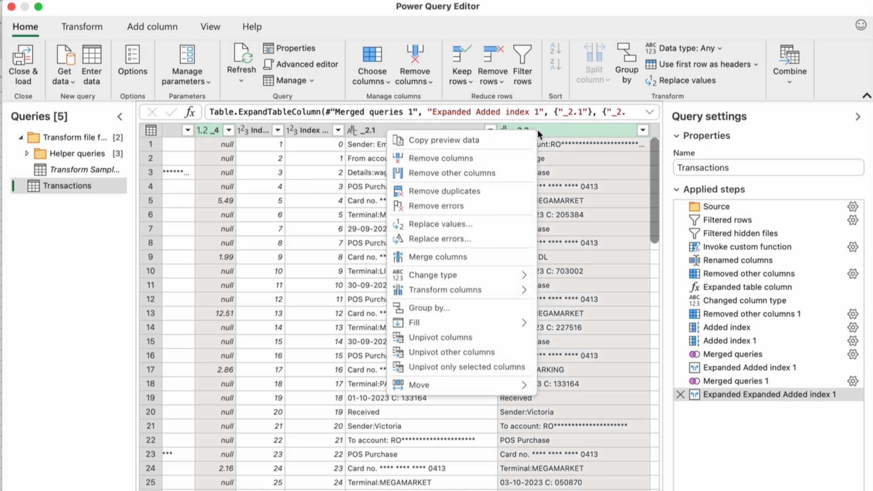
left_click(496, 174)
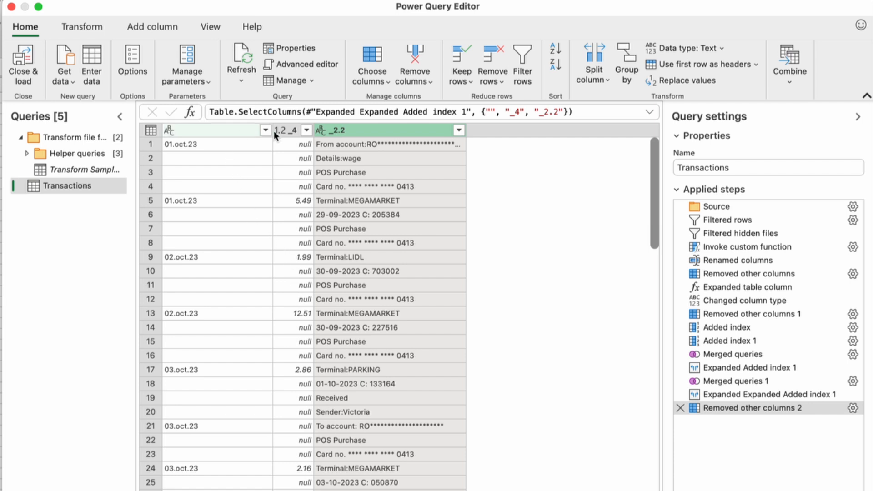
left_click_drag(348, 130, 299, 130)
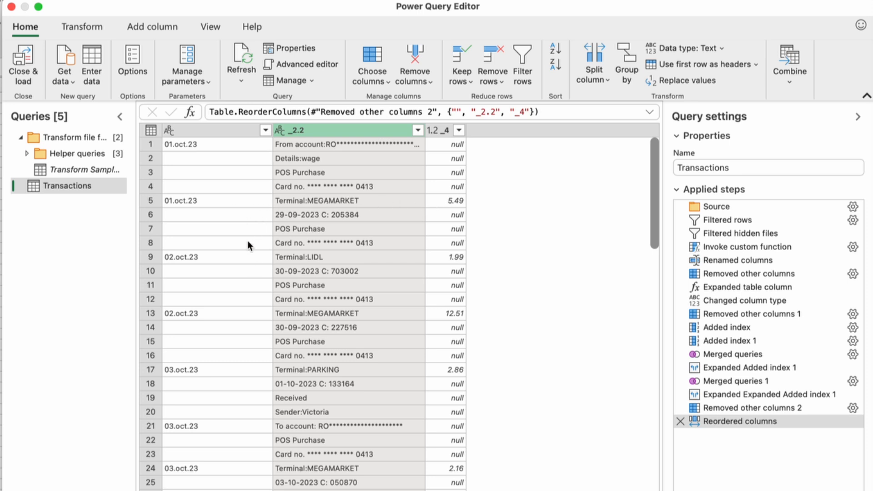
Step: Filter the null values out of the _4 column and look through the remaining transaction rows
left_click(459, 130)
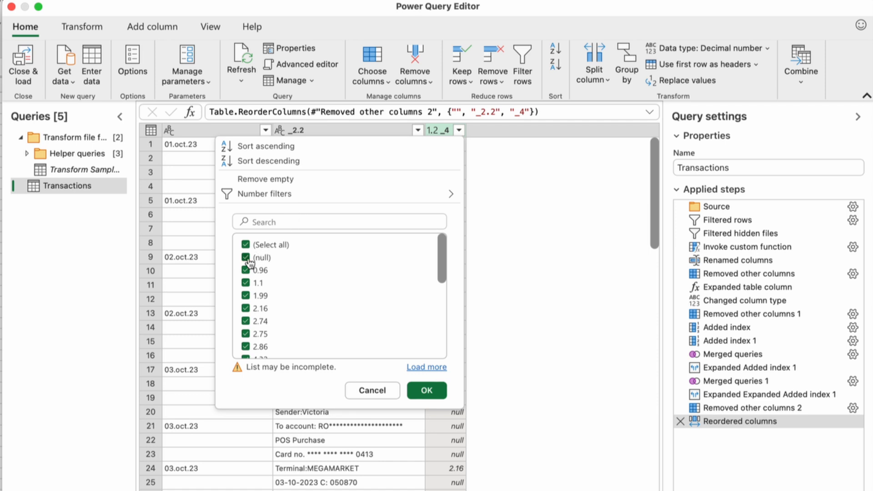
left_click(246, 258)
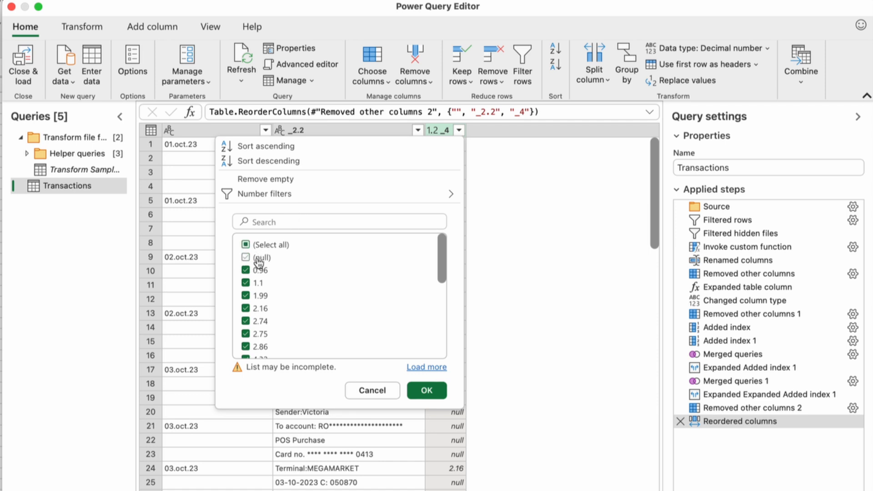
left_click(430, 392)
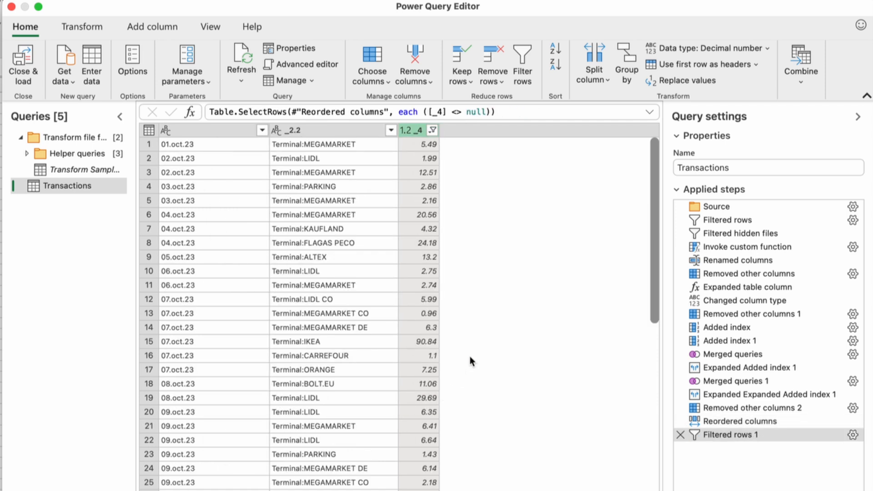
scroll(487, 345, "down", 10)
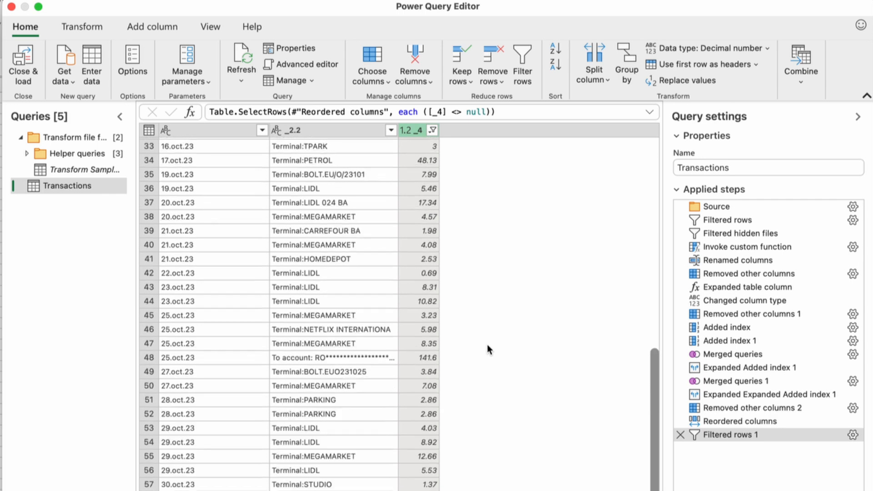
scroll(460, 332, "up", 10)
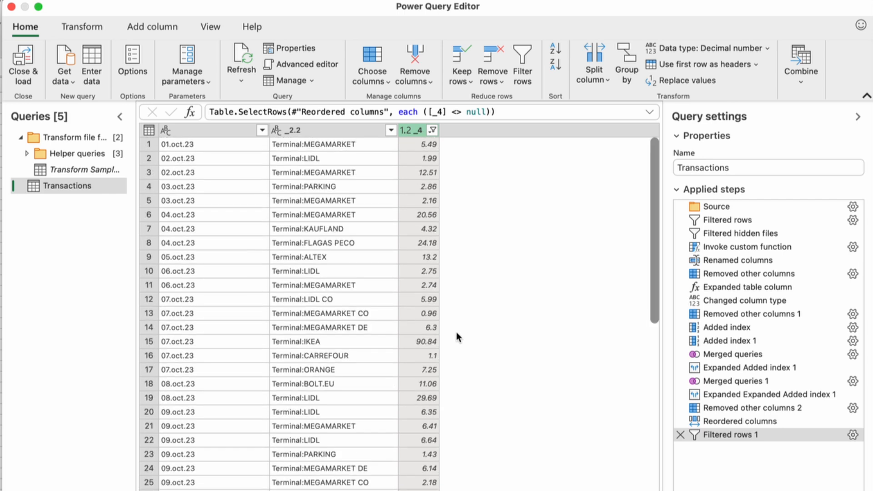
scroll(450, 335, "down", 10)
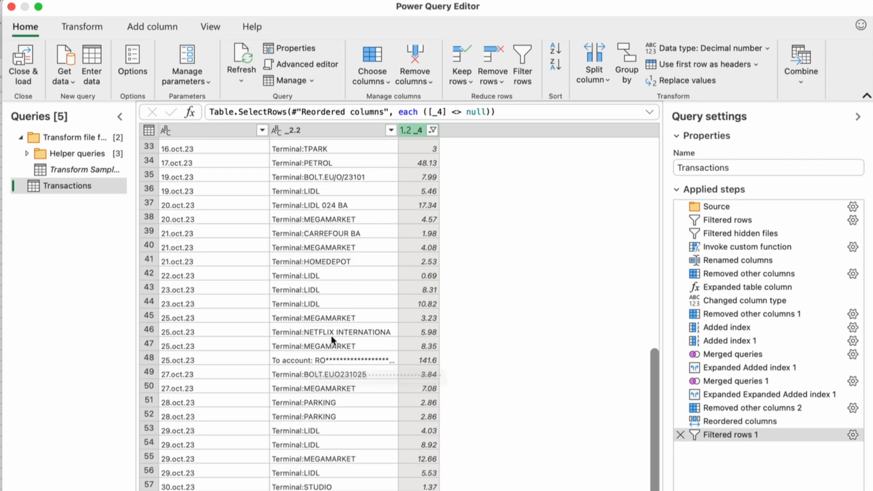
scroll(331, 339, "up", 10)
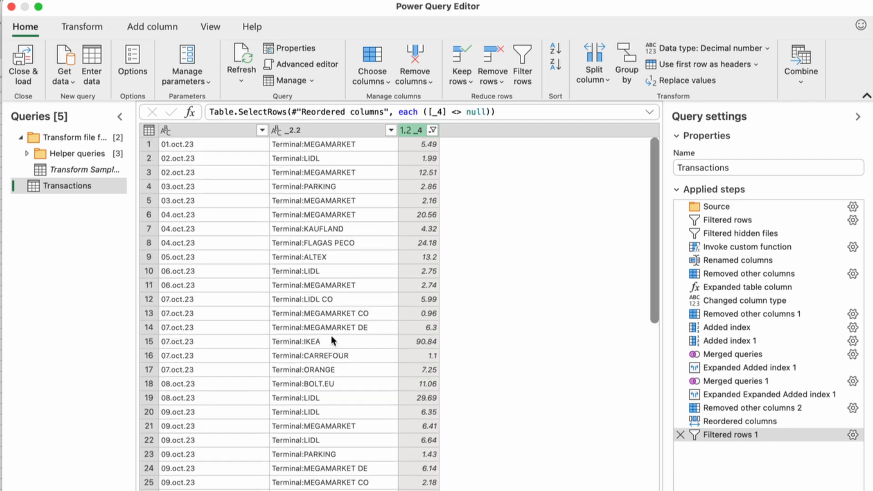
Step: Rename the unnamed column that holds the transaction dates as Date
left_click(207, 127)
right_click(208, 126)
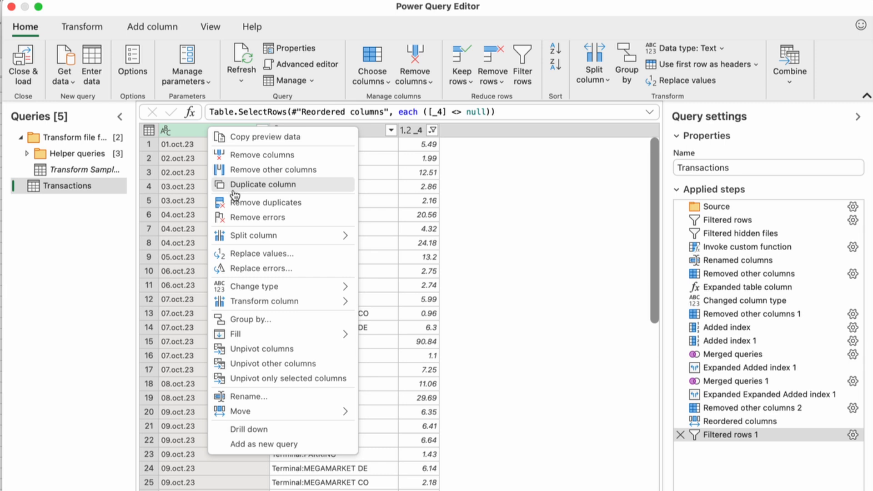
left_click(248, 397)
type("Date")
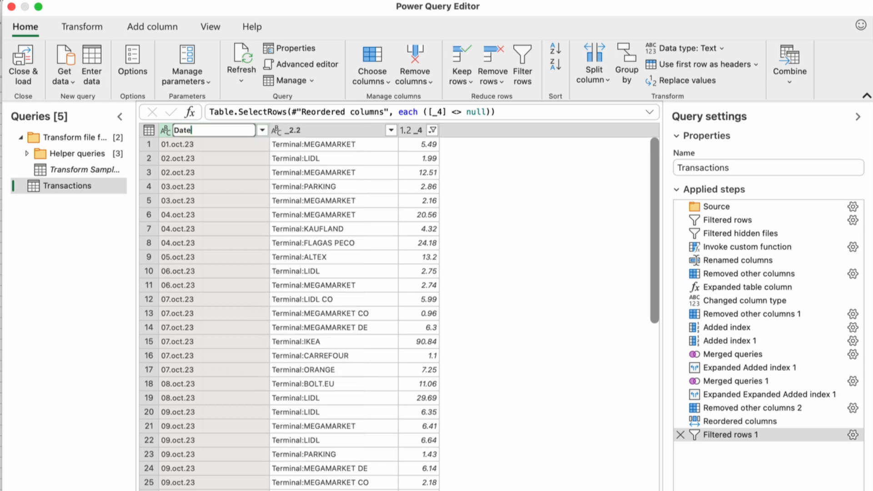
Step: Rename the _2.2 column as Details
left_click(304, 128)
right_click(304, 127)
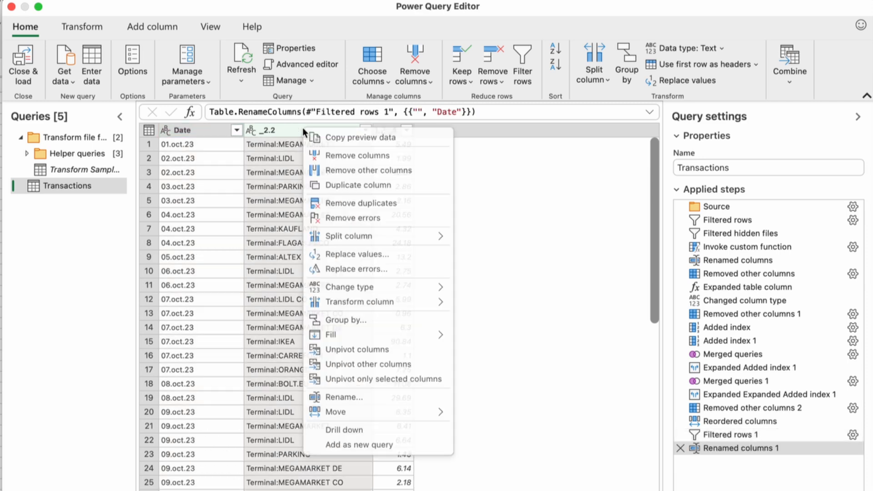
left_click(341, 398)
type("Details")
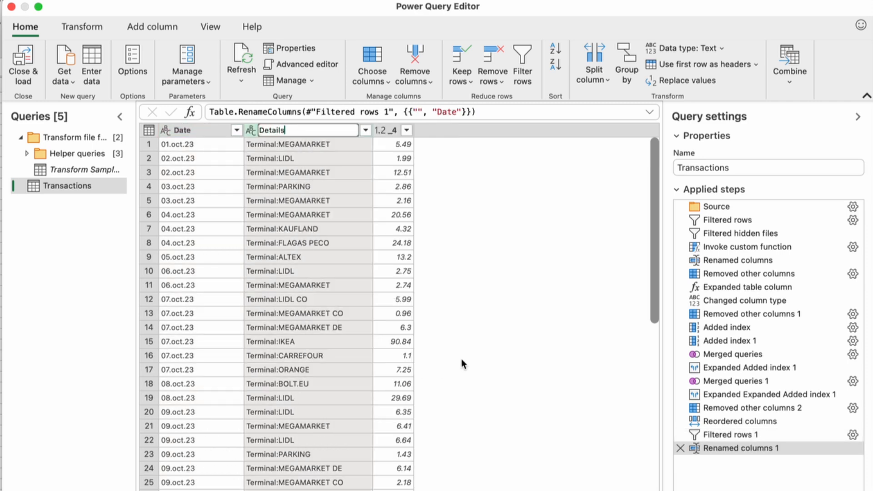
key("Return")
Step: Rename the _4 column that holds the amounts as Values
right_click(389, 135)
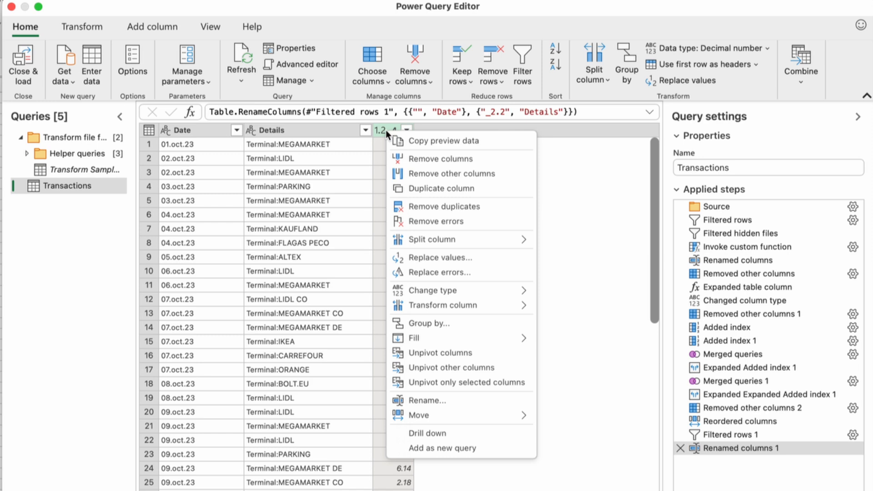
left_click(436, 398)
type("Value")
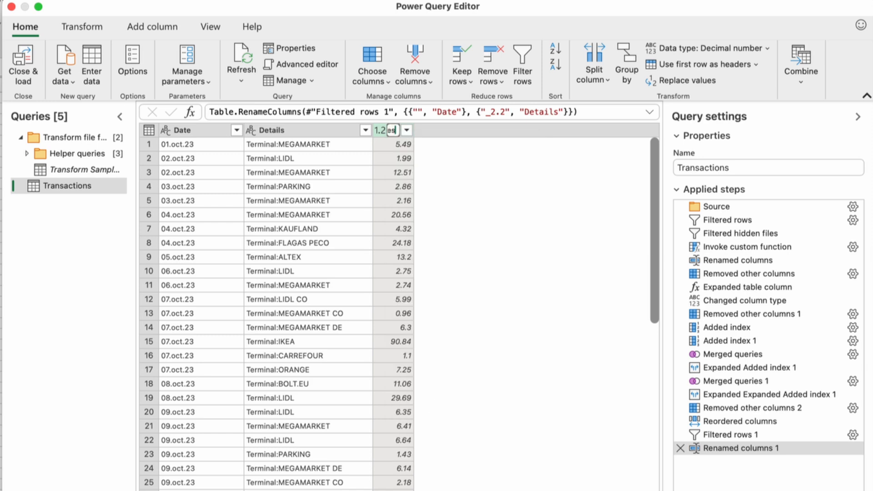
key("Return")
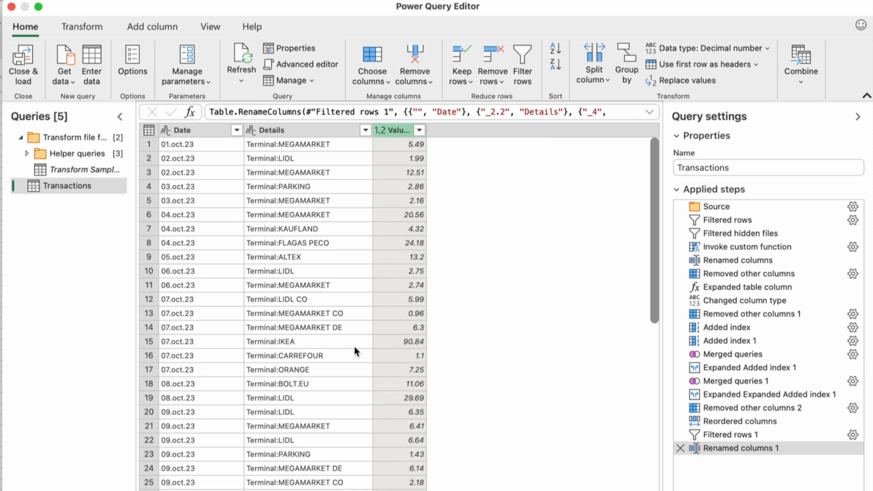
Step: Change the data type of the Date column from text to Date
right_click(196, 131)
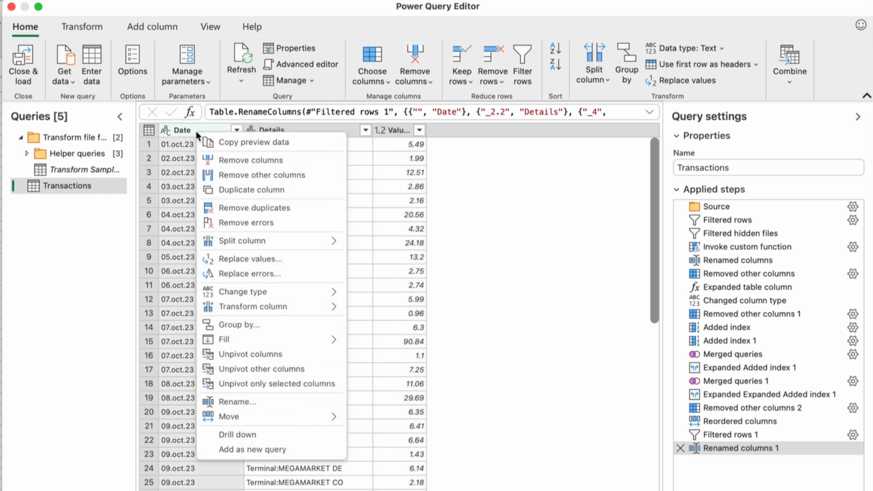
mouse_move(268, 291)
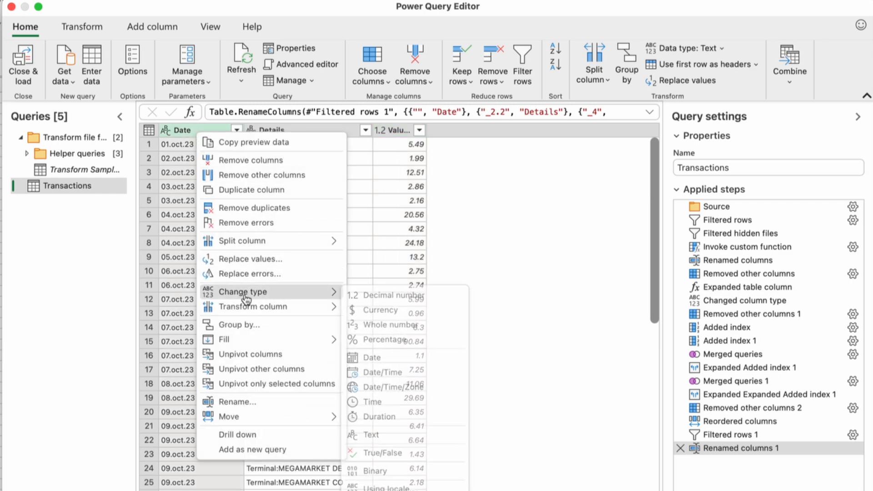
left_click(383, 358)
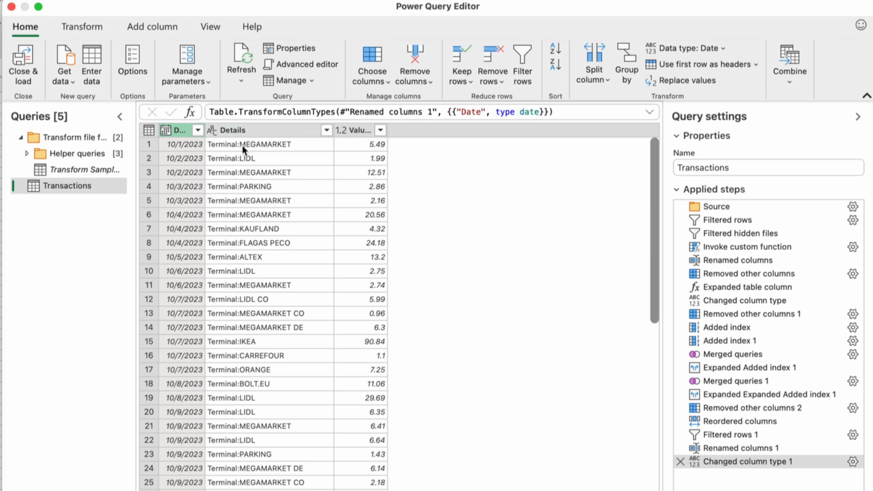
Step: Replace the text "Terminal:" in the Details column with nothing, so only the merchant names are kept
right_click(249, 130)
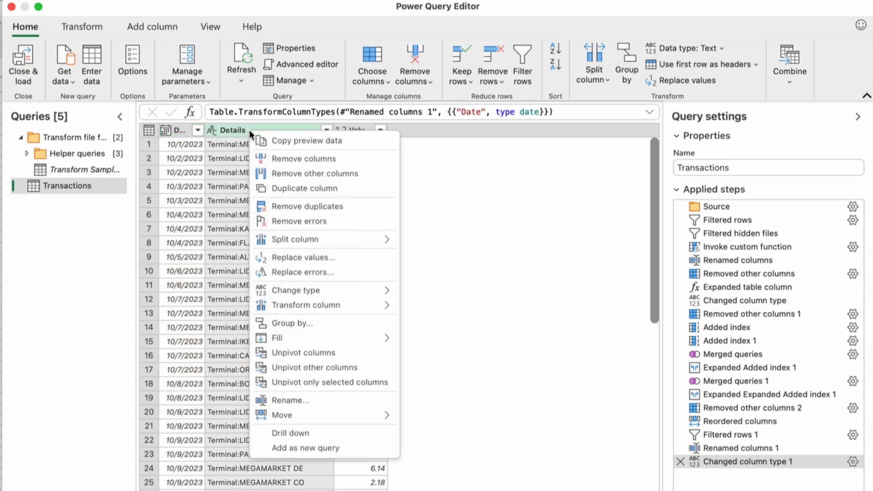
left_click(294, 259)
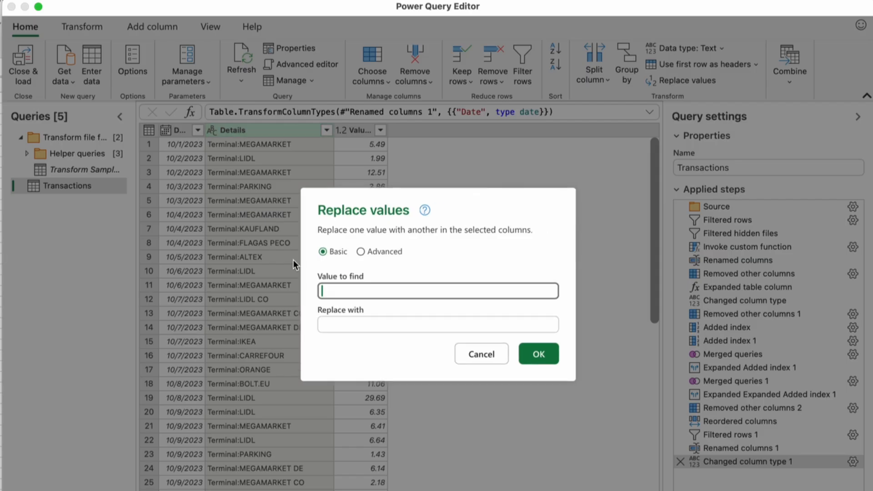
type("Terminal:")
left_click(536, 357)
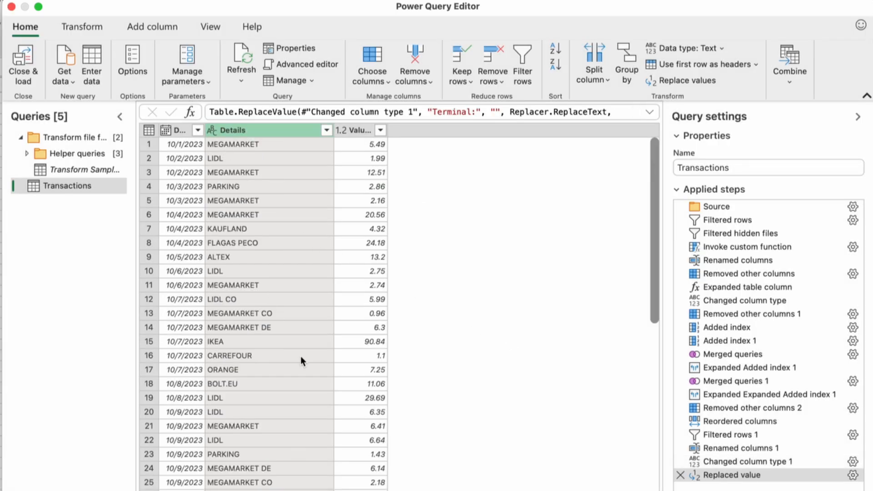
Step: Set the data type of the Values column to Decimal number
right_click(352, 128)
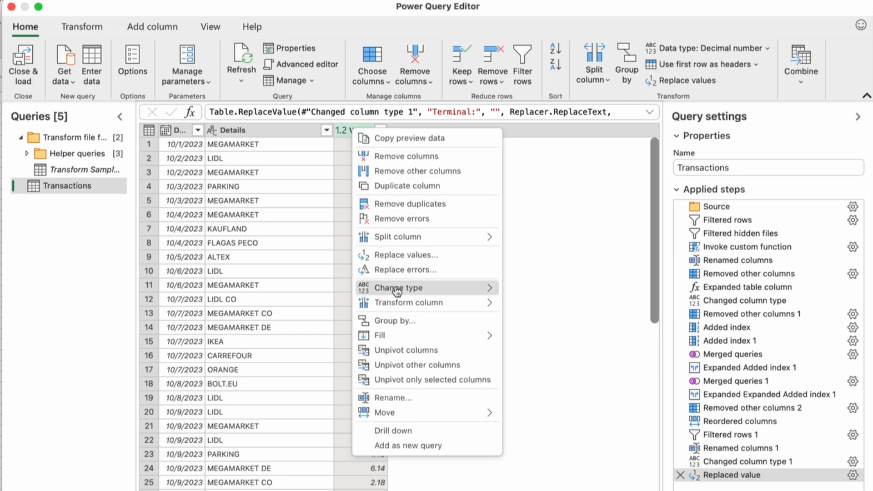
mouse_move(391, 288)
left_click(518, 293)
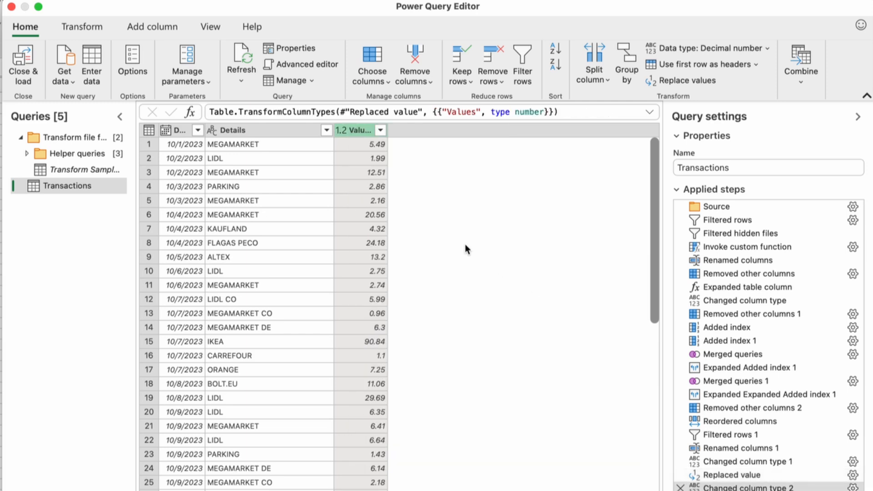
Step: Set the data type of the Values column to Currency, replacing the current type conversion, and check the amounts down the table
right_click(350, 130)
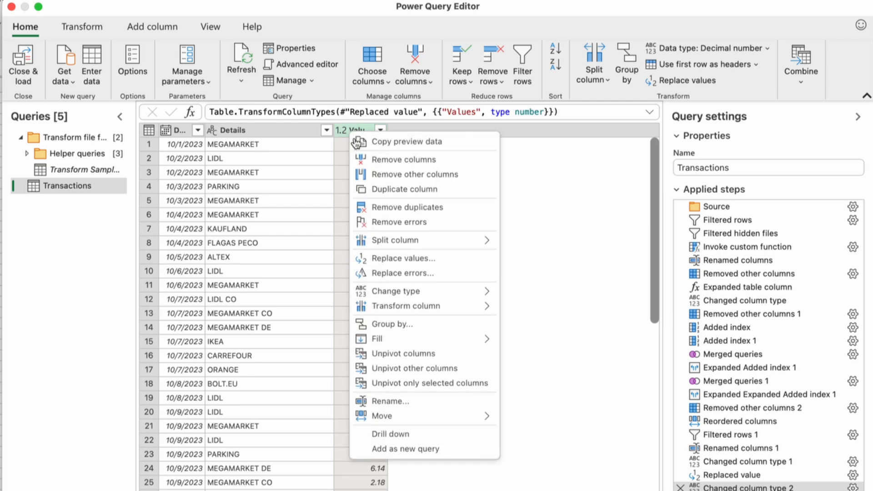
mouse_move(414, 293)
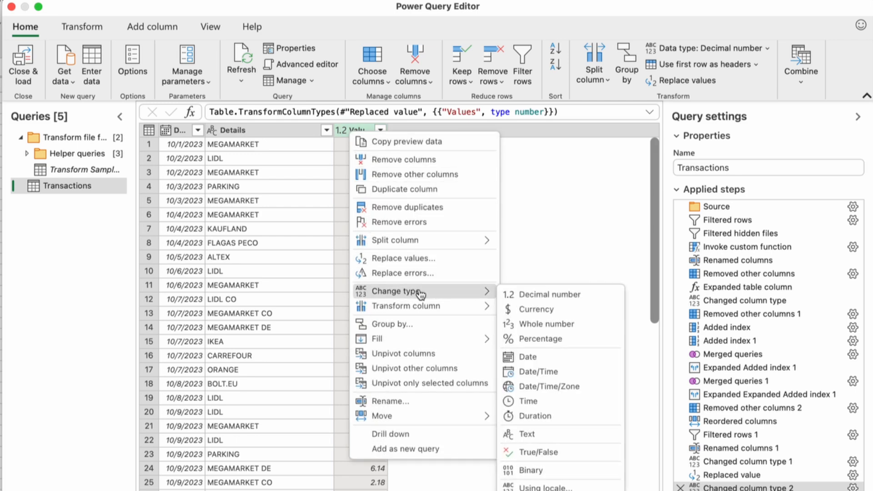
left_click(528, 309)
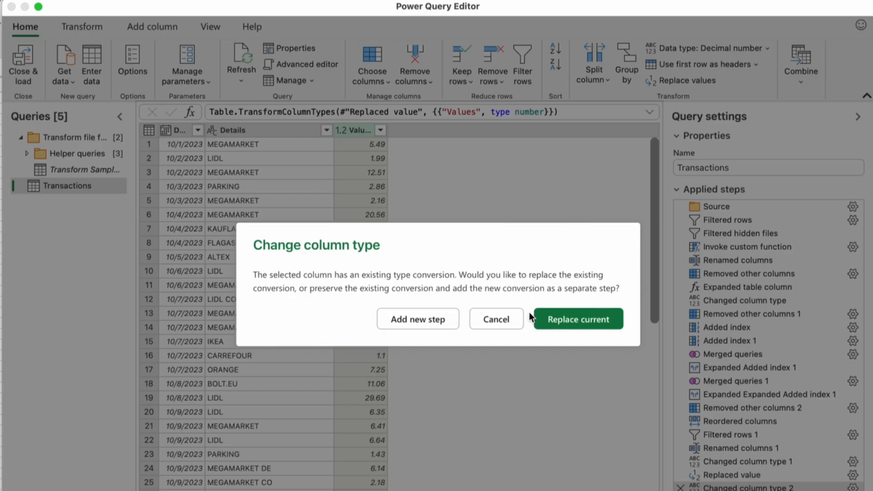
left_click(557, 319)
scroll(400, 236, "down", 5)
scroll(400, 233, "down", 5)
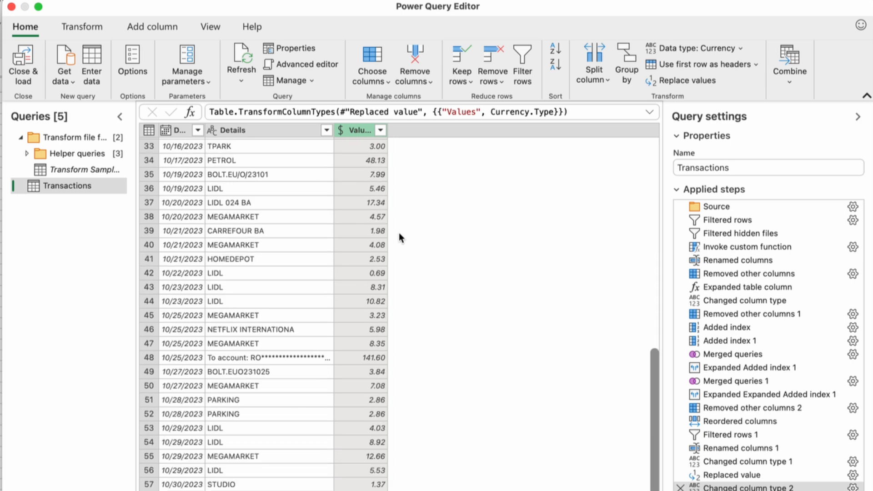
scroll(399, 233, "up", 10)
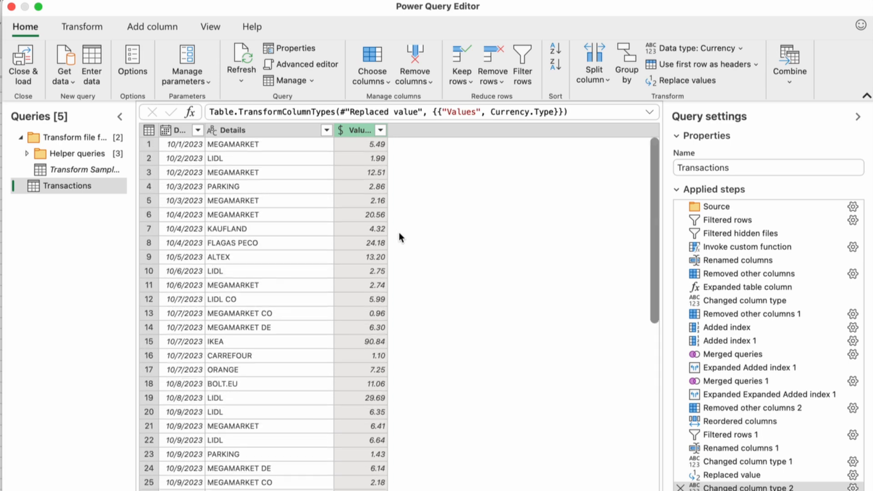
Step: Close the query editor and load the queries into the workbook, dismiss the alert, and view the Transactions sheet
left_click(22, 59)
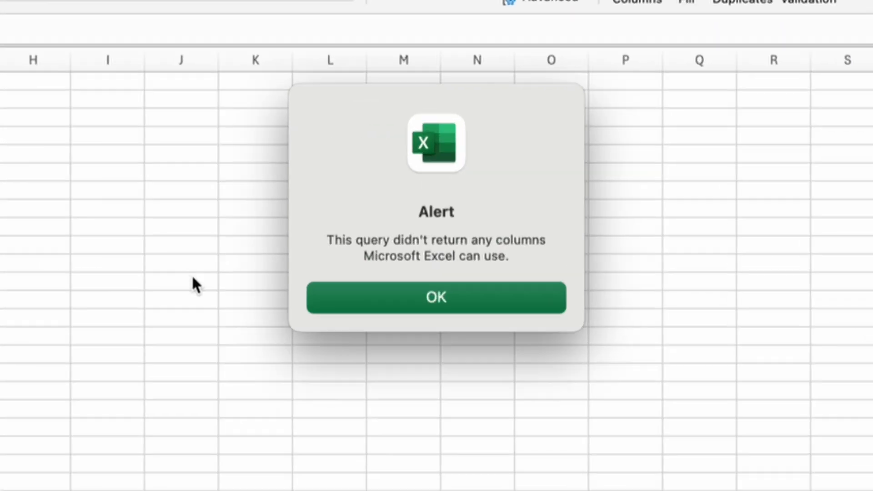
left_click(439, 302)
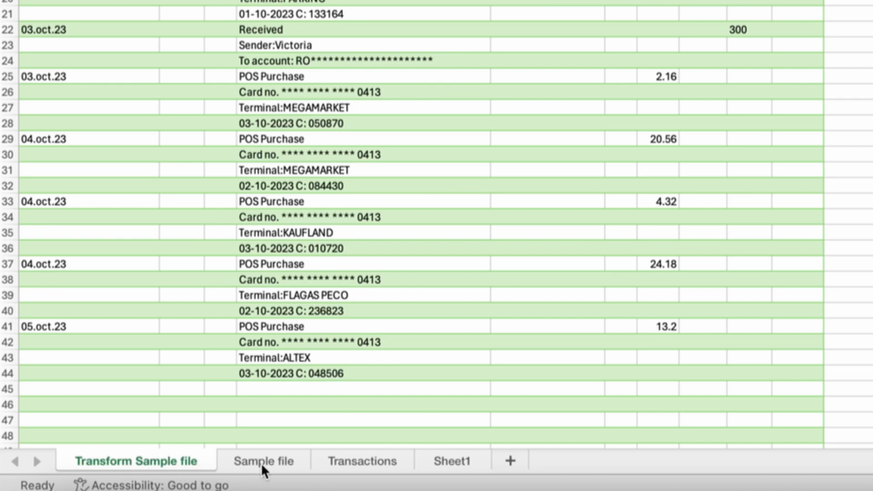
left_click(340, 461)
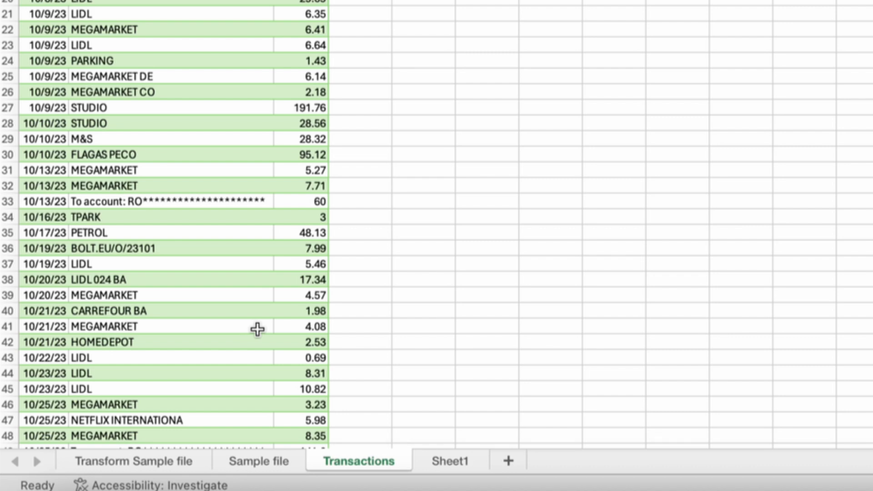
Step: Delete the Transform Sample file and Sample file worksheets from the workbook
left_click(166, 467)
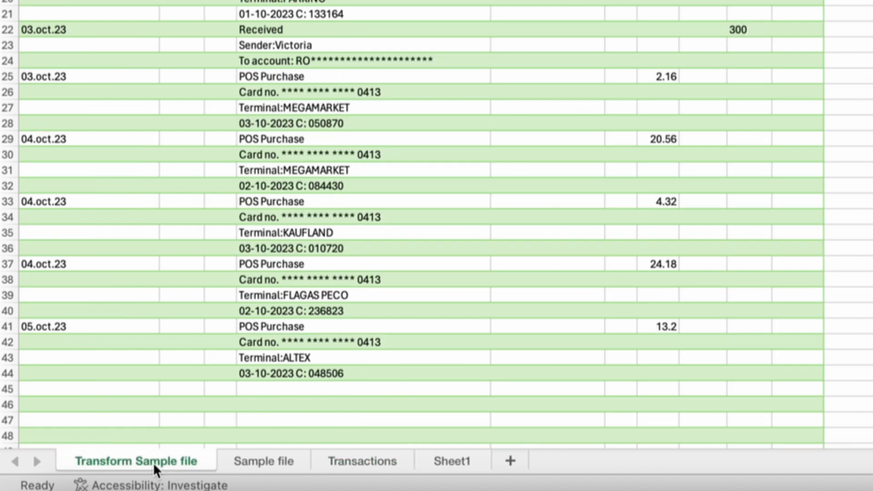
right_click(153, 462)
left_click(181, 121)
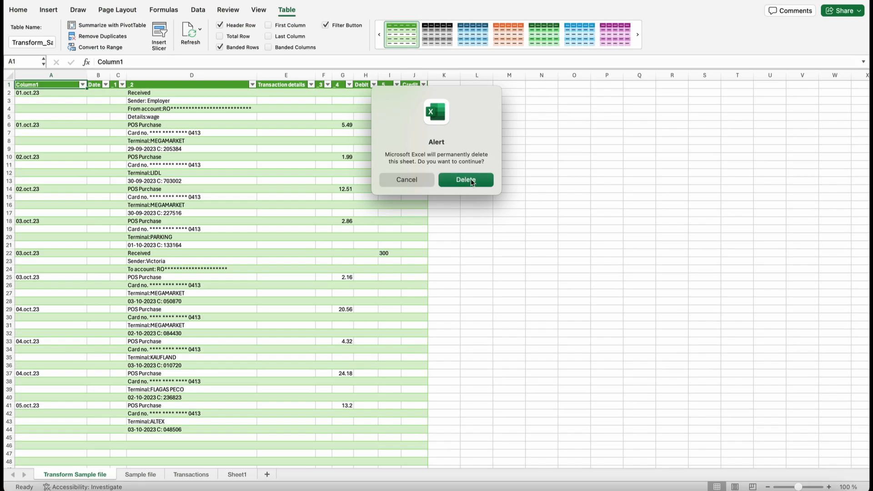
left_click(472, 182)
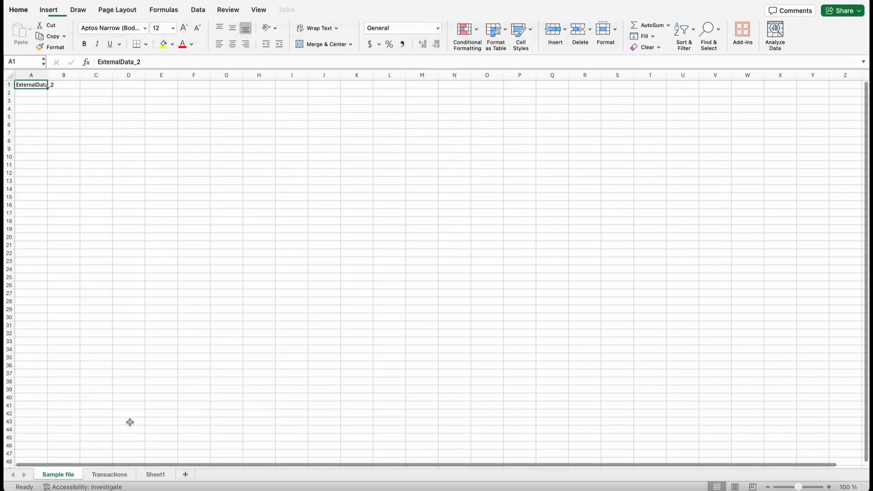
right_click(70, 473)
left_click(91, 301)
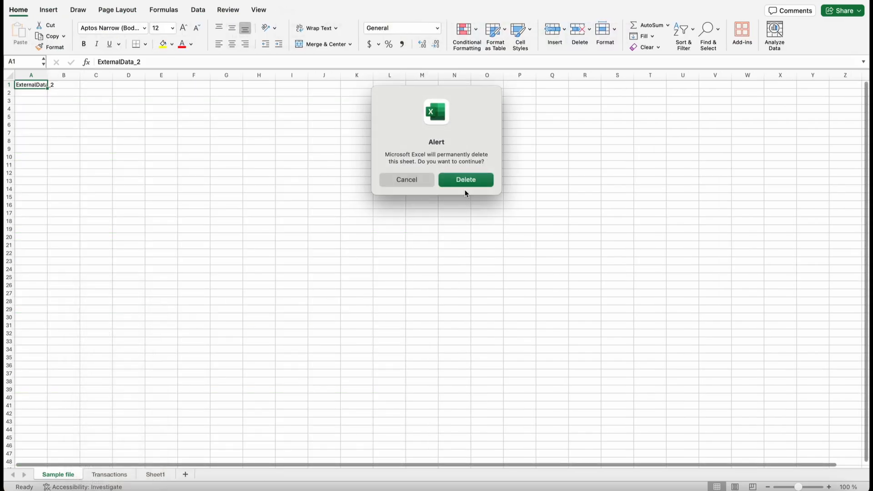
left_click(466, 180)
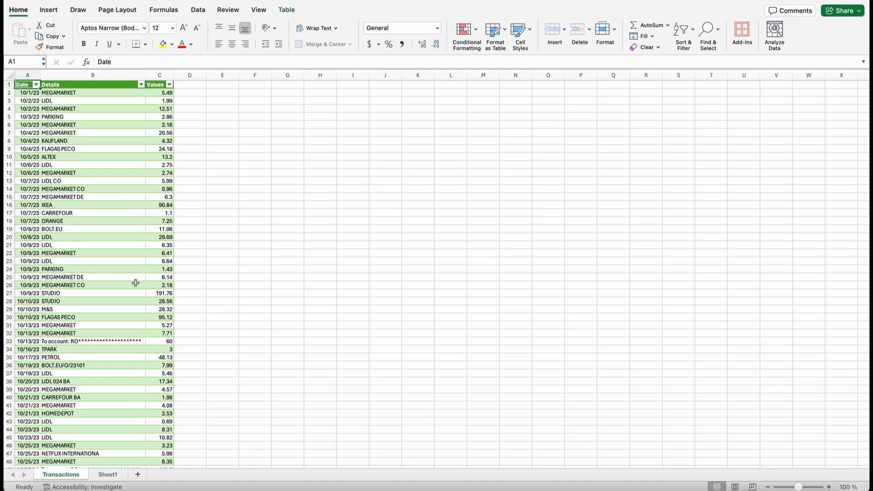
Step: Switch to Finder and move the November 2023 bank statement CSV into the csv_bank_statements folder inside MoneyTracker
left_click(38, 489)
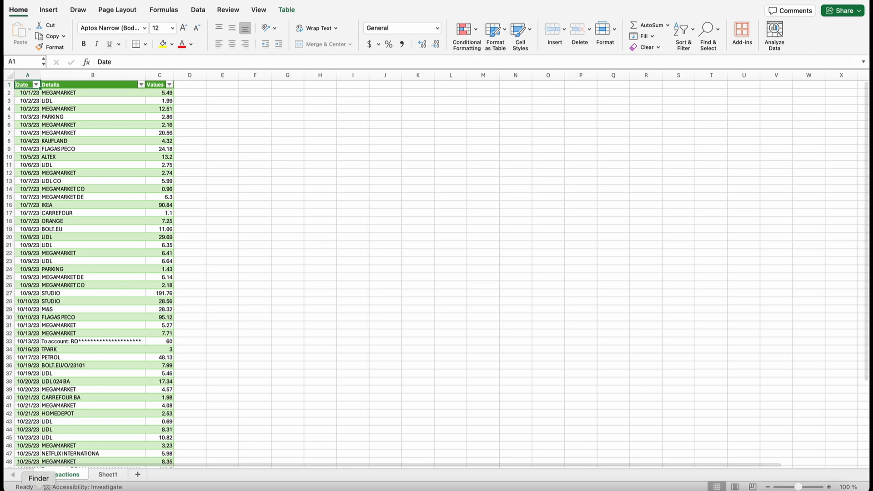
left_click_drag(401, 205, 490, 185)
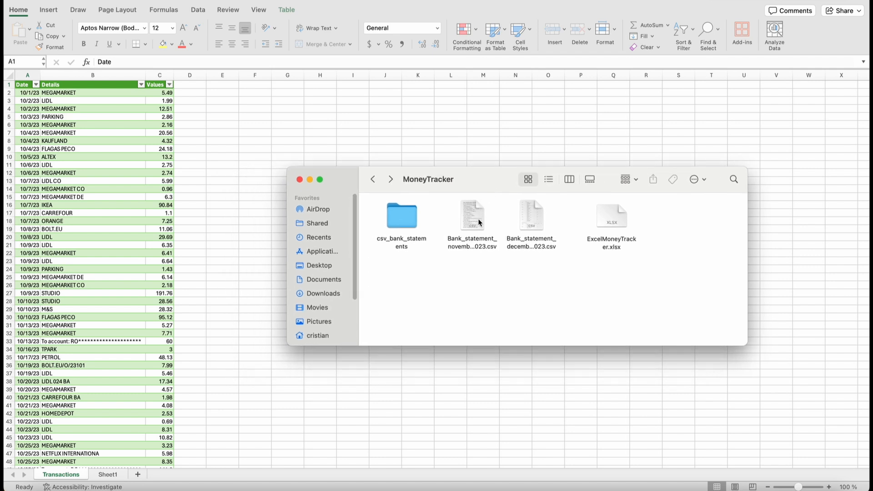
left_click_drag(475, 214, 405, 217)
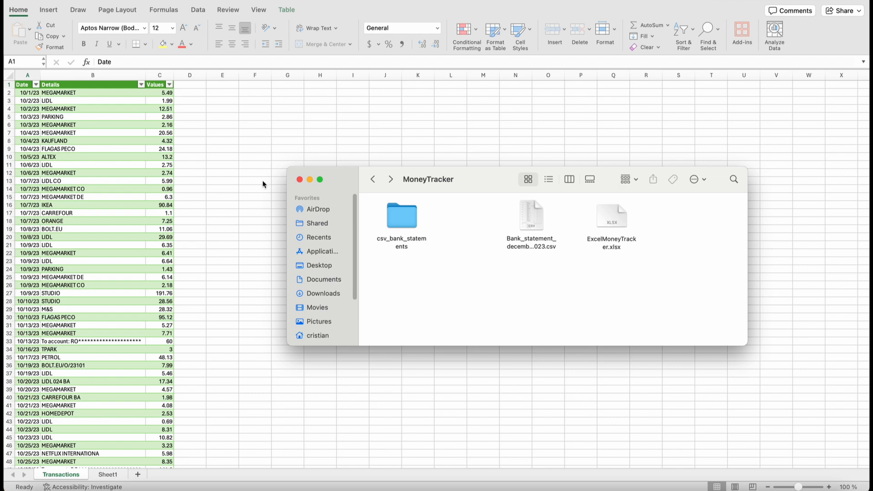
Step: Switch back to Excel, refresh all data, and check the Transactions table for the November entries
left_click(224, 71)
left_click(197, 10)
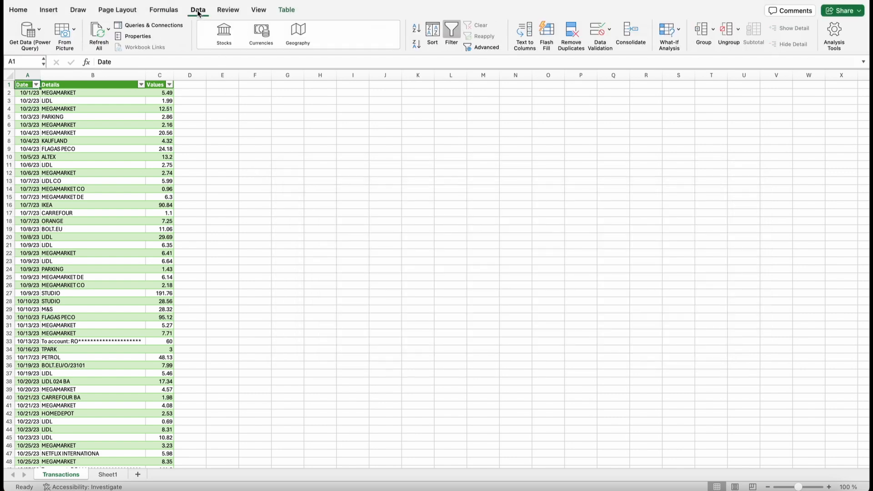
left_click(92, 31)
scroll(82, 127, "down", 10)
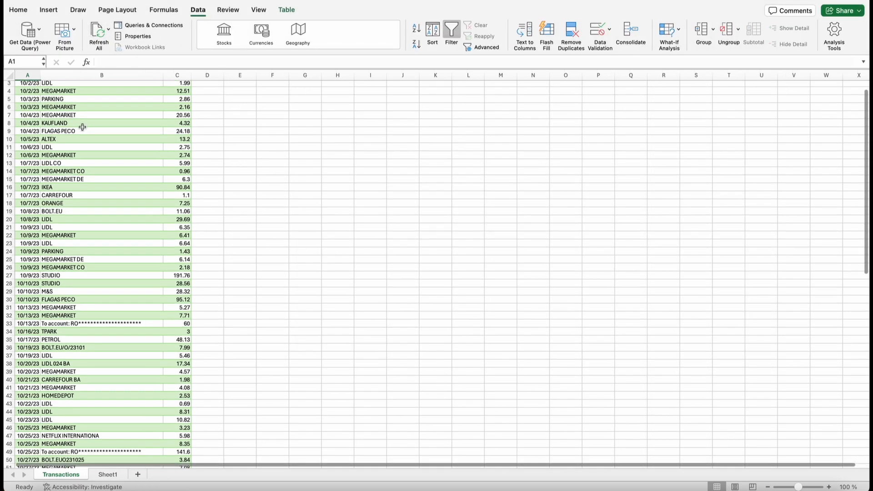
scroll(82, 127, "down", 5)
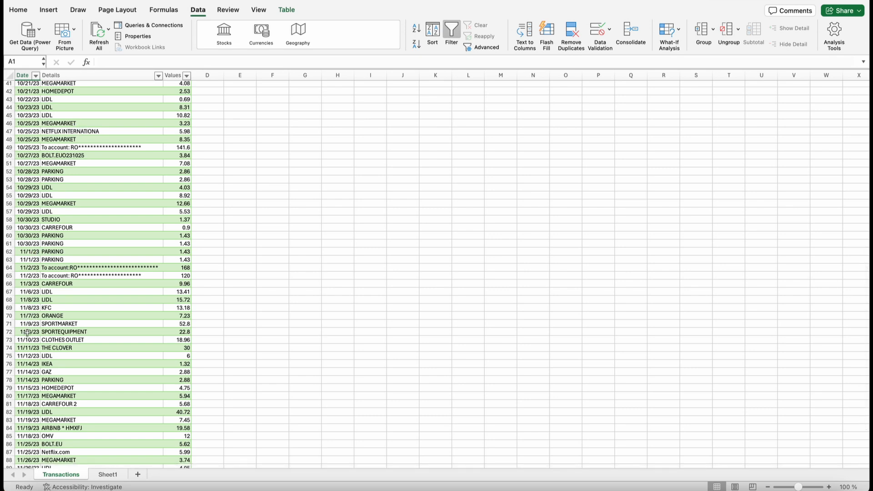
scroll(68, 324, "up", 2)
scroll(69, 324, "up", 12)
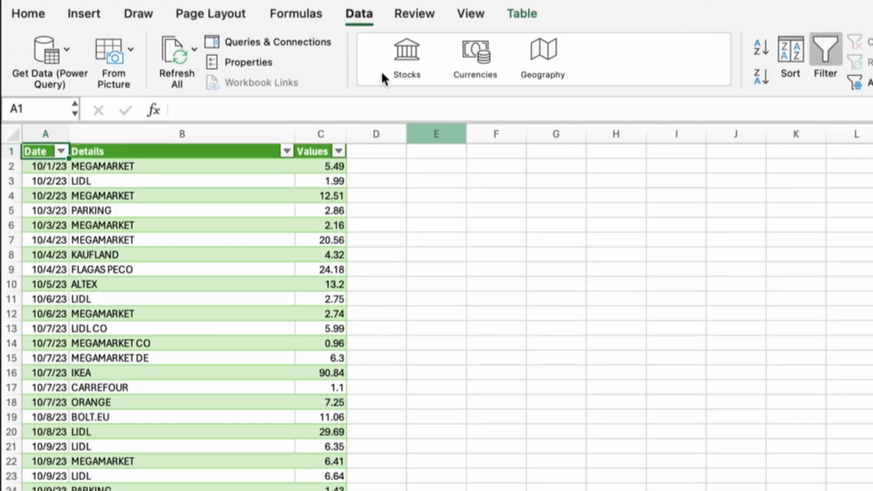
Step: Start a new Power Query import using a blank query as the data source
left_click(200, 12)
left_click(201, 13)
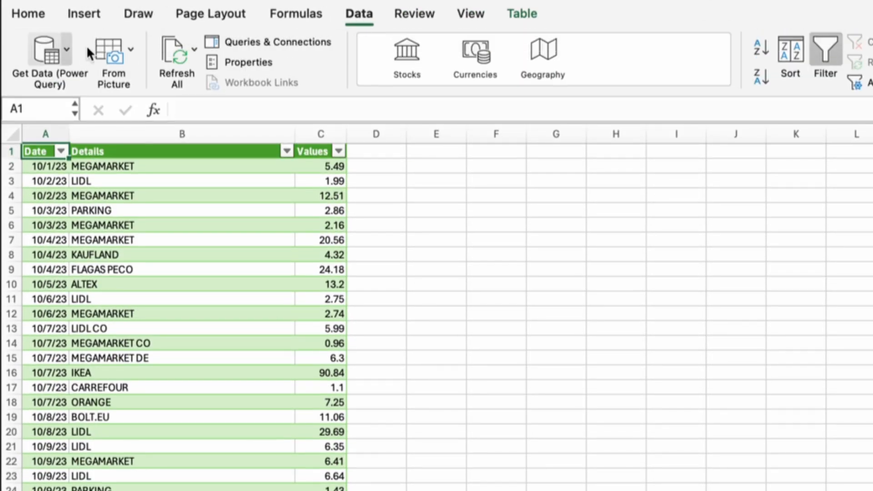
left_click(44, 51)
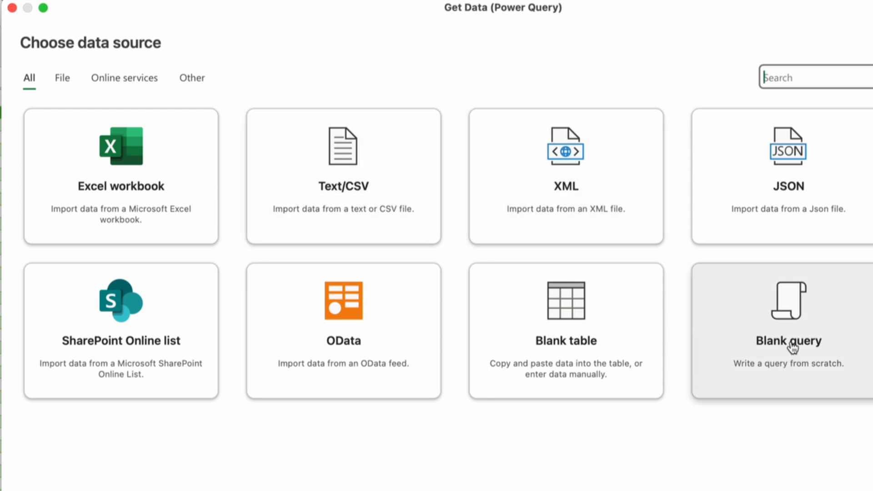
left_click(793, 347)
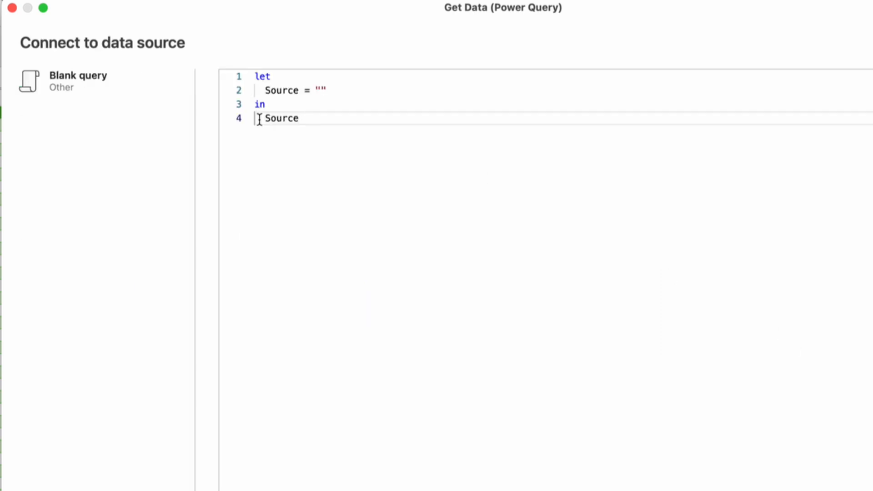
Step: Set the blank query's Source to Excel.CurrentWorkbook(){[Name="Transactions"]}[Content] and continue to the query editor
left_click_drag(331, 92, 317, 91)
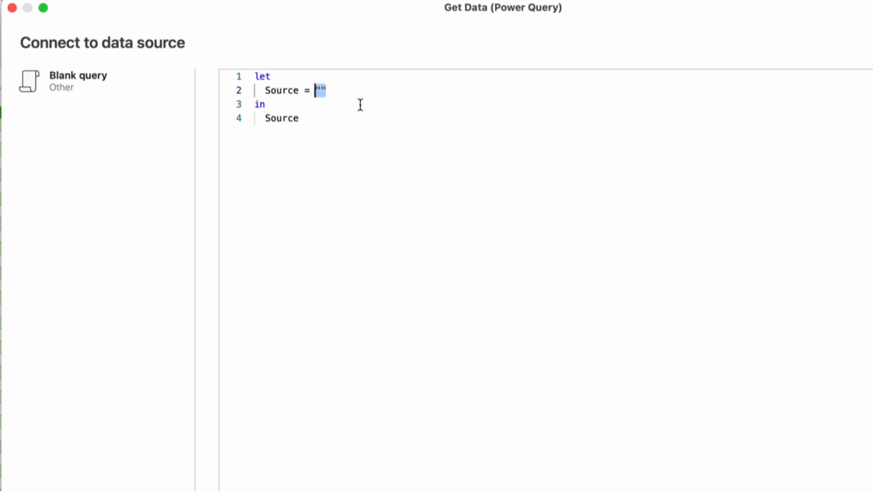
key("BackSpace")
type("Ex el")
key("BackSpace")
key("BackSpace")
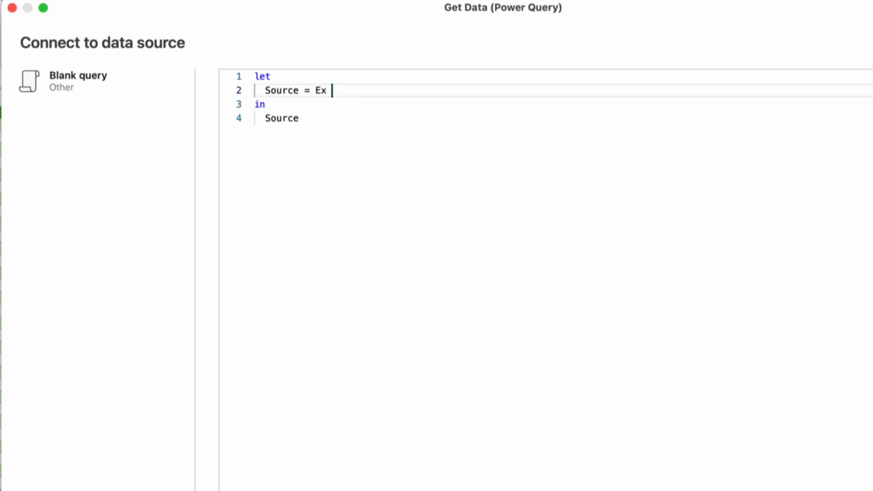
key("BackSpace")
type("cel.Current")
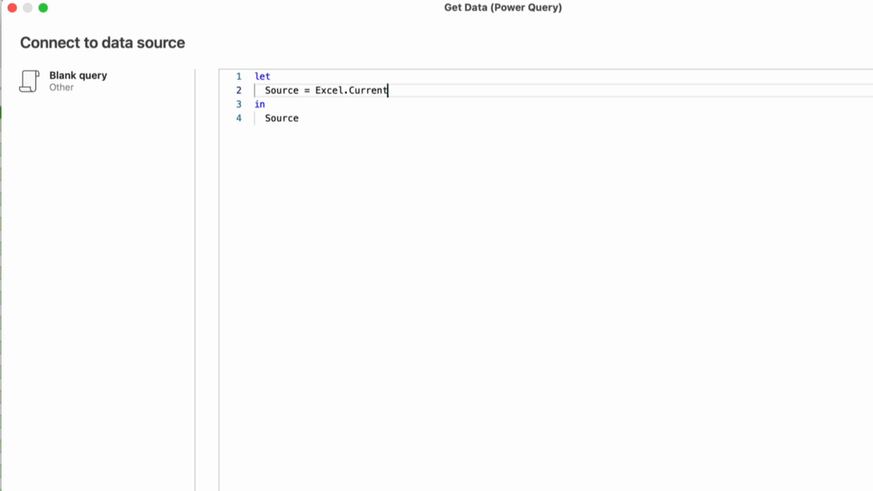
type("Workbook()")
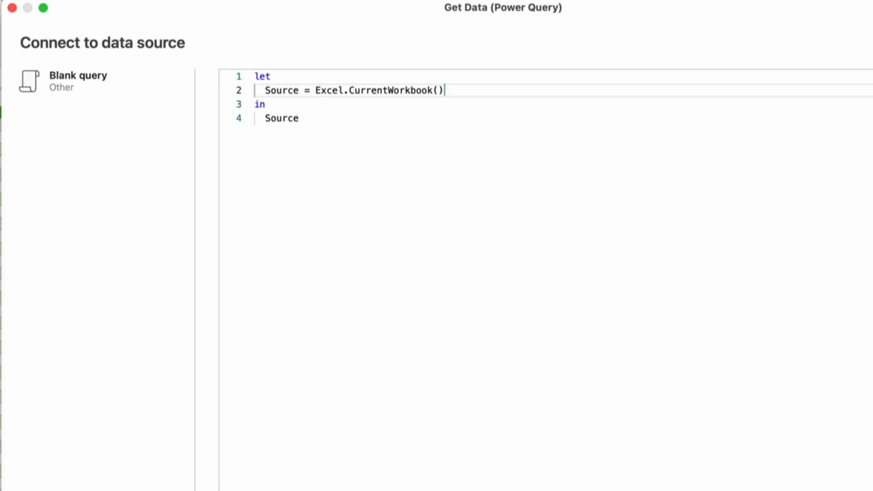
type("{[Name=\"Transactions")
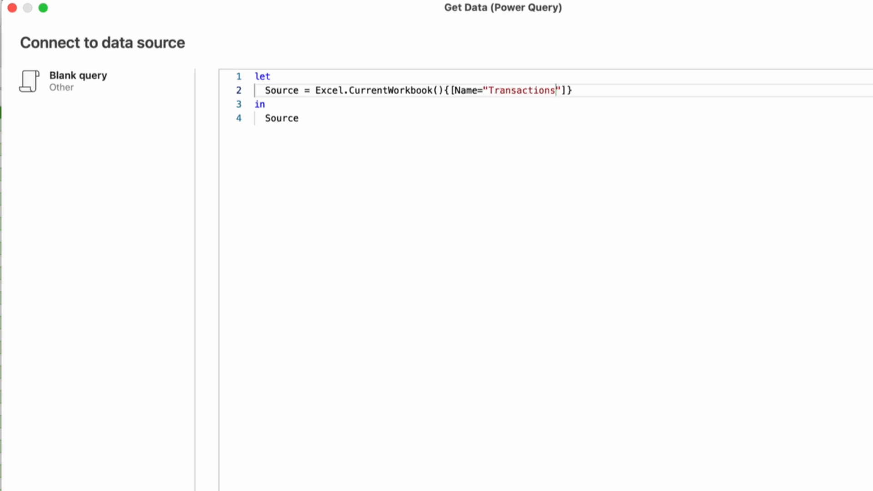
left_click(590, 90)
type("[Content")
left_click(785, 476)
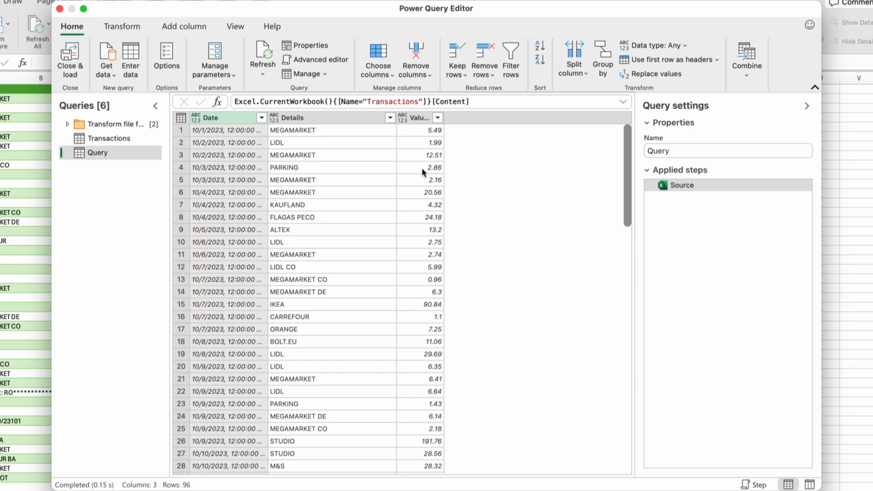
Step: Rename the new query as Groceries
double_click(707, 150)
type("Gr")
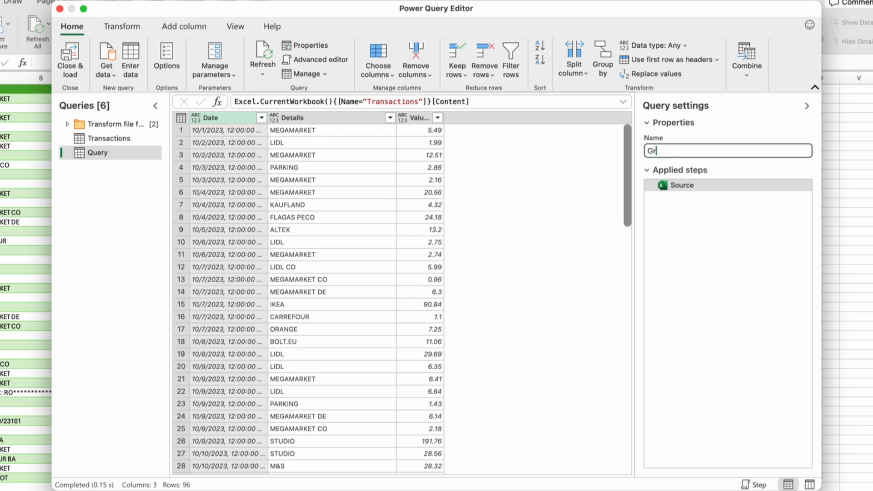
type("oceries")
Step: Change the Groceries query's data types to Date for the Date column and Currency for the Values column
left_click(229, 116)
right_click(226, 117)
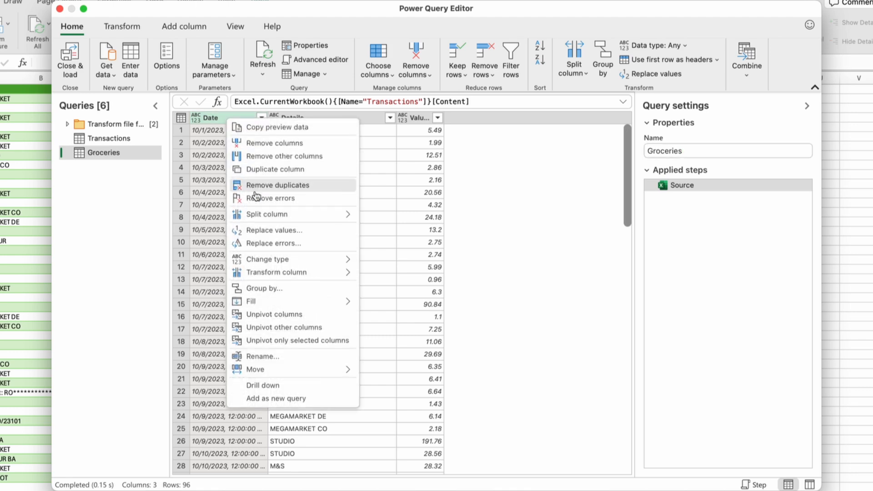
mouse_move(273, 258)
left_click(386, 318)
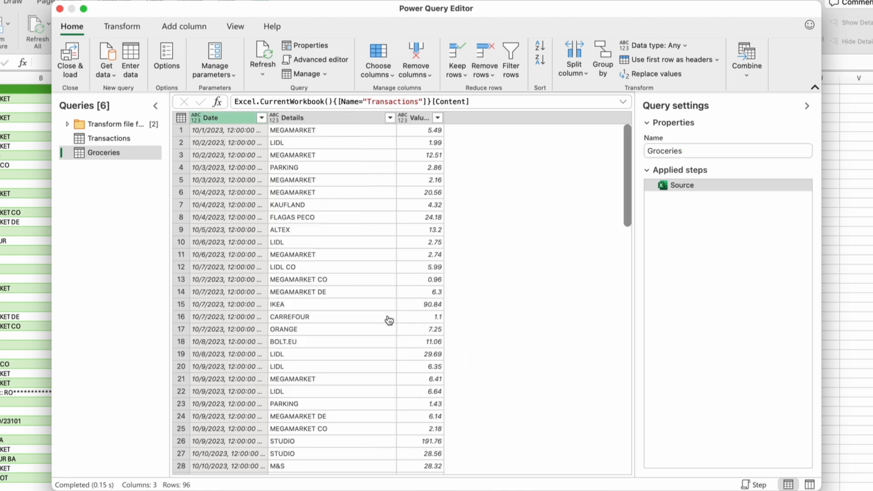
right_click(380, 118)
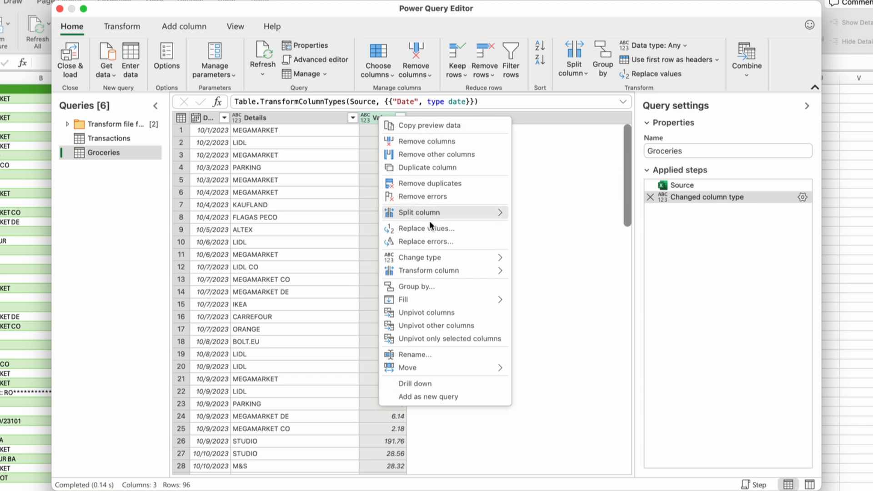
mouse_move(423, 258)
left_click(538, 275)
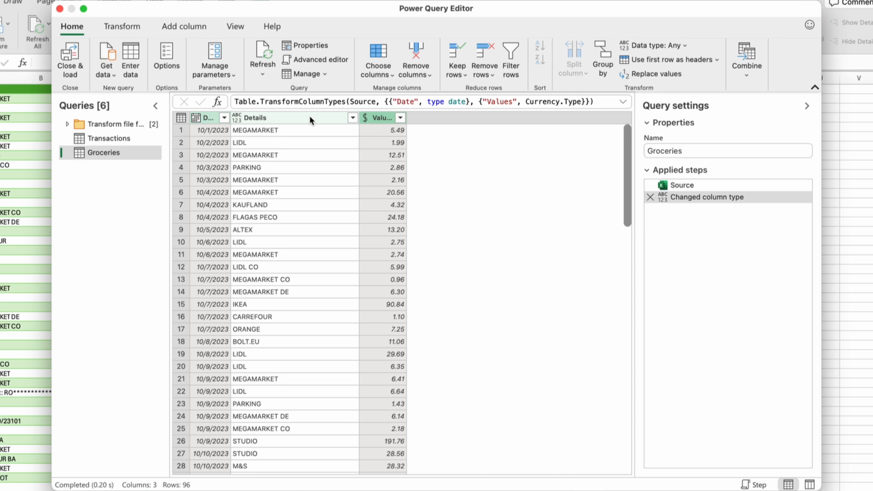
Step: Start a text filter on the Details column that keeps rows containing MEGAMARKET
left_click(352, 117)
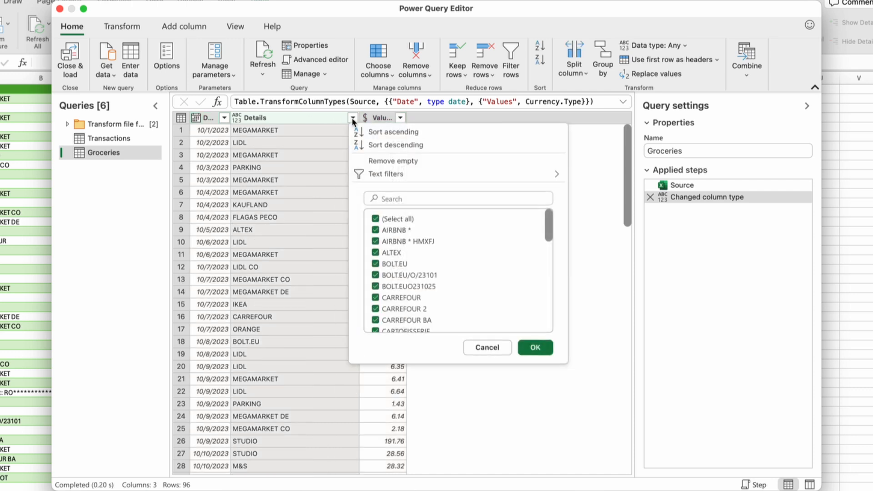
mouse_move(399, 173)
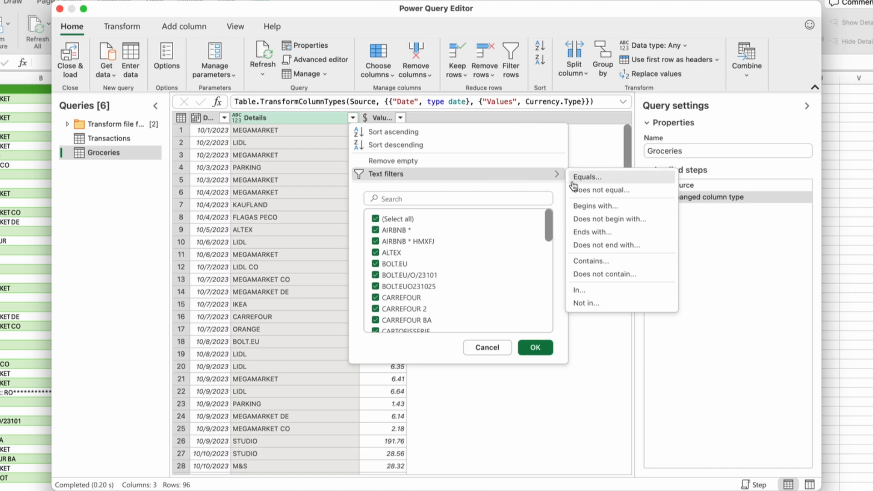
left_click(595, 262)
left_click(444, 255)
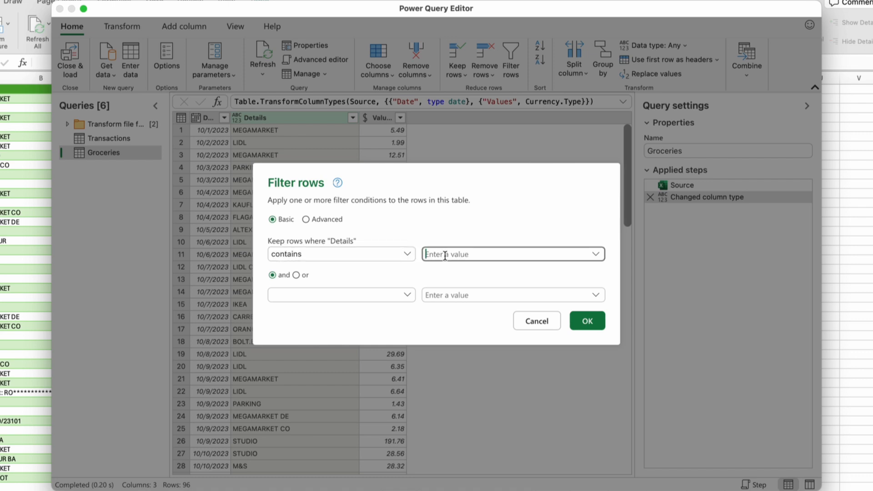
type("MEGAMARKET")
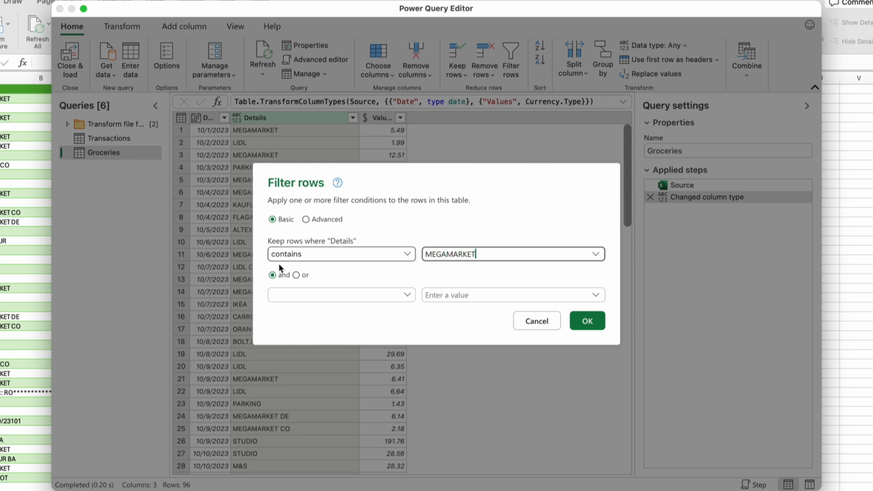
Step: Switch the row filter to advanced mode and add an "or" condition for Details contains LIDL
left_click(297, 276)
left_click(318, 295)
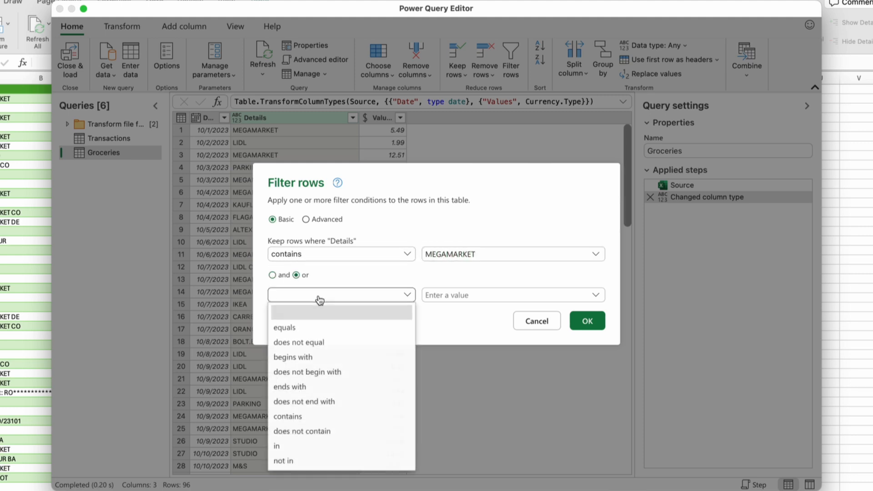
left_click(309, 220)
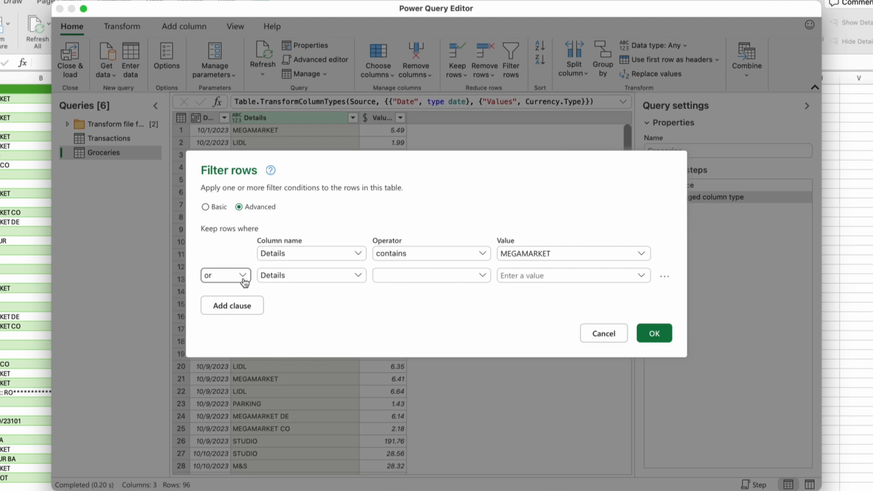
left_click(391, 282)
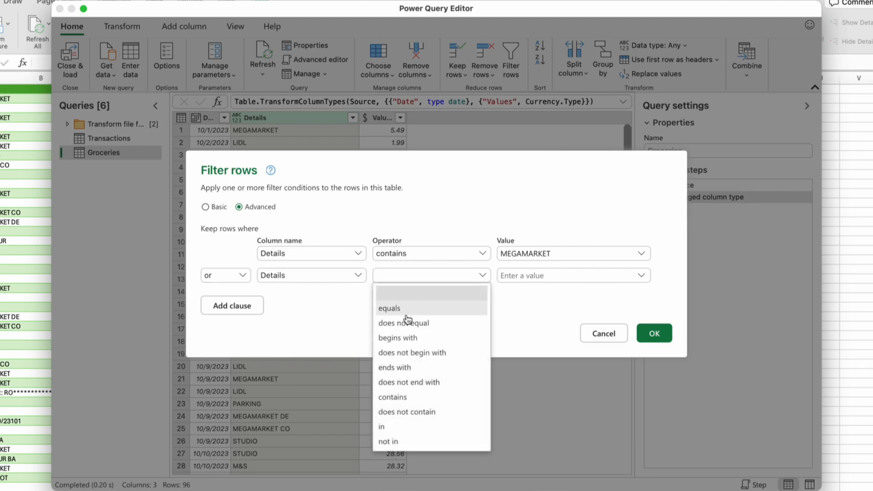
left_click(424, 398)
left_click(519, 276)
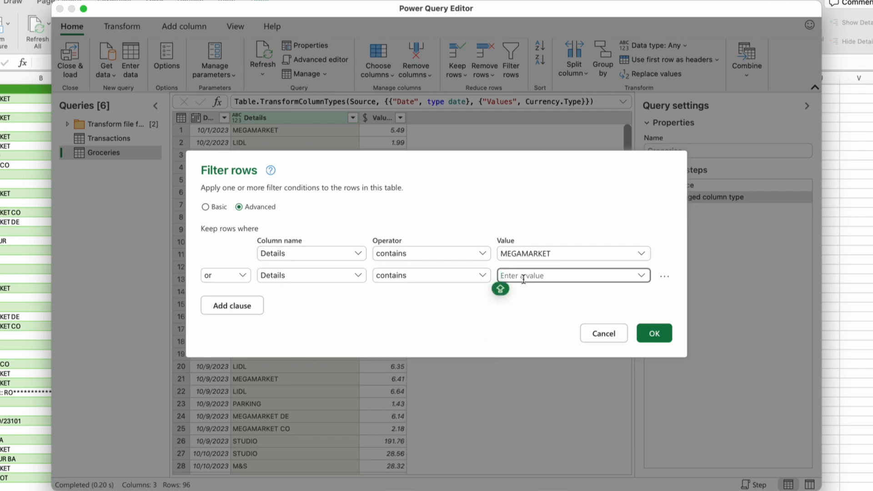
type("LIDL")
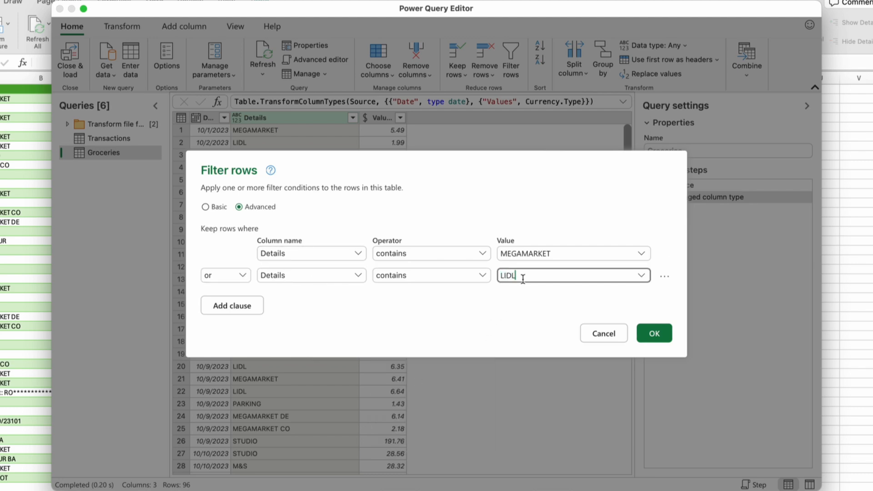
Step: Add another filter clause joined with "or" for Details contains CARREFOUR
left_click(256, 307)
left_click(408, 287)
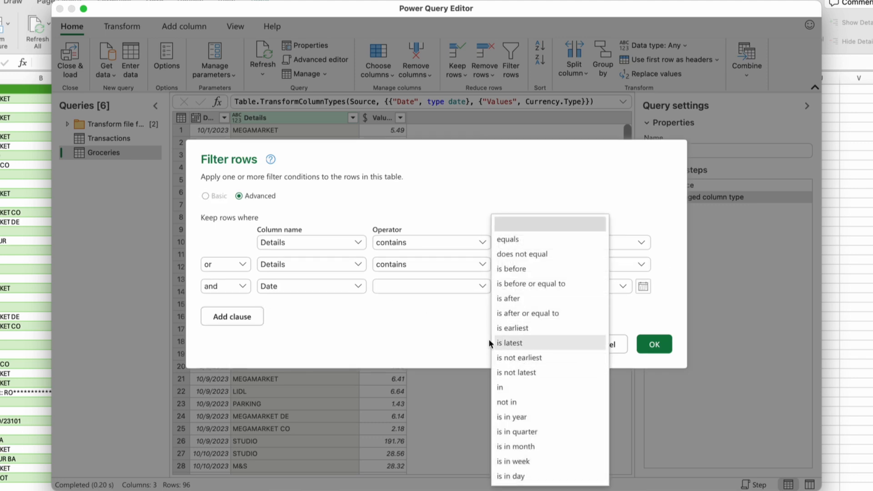
left_click(428, 292)
left_click(296, 288)
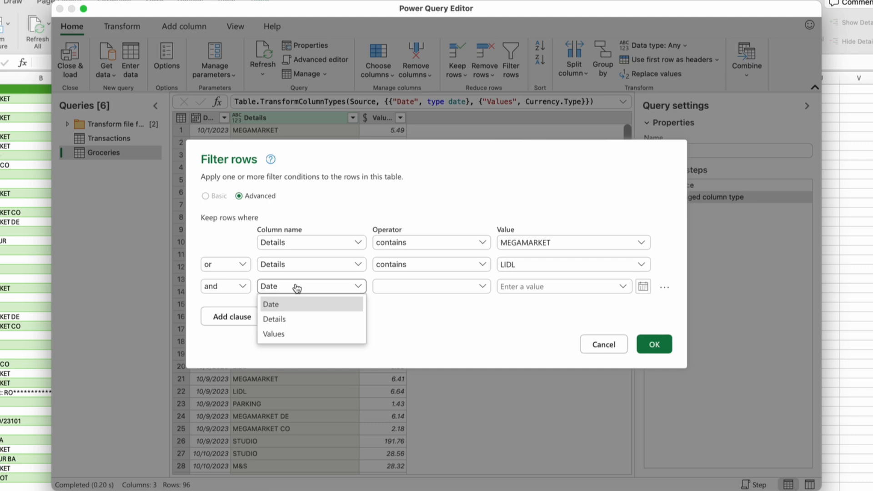
left_click(286, 320)
left_click(484, 284)
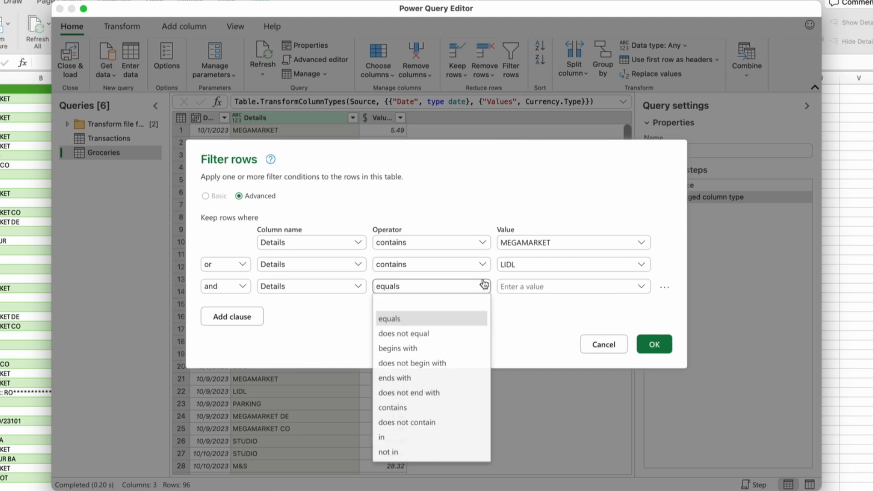
left_click(412, 407)
left_click(244, 292)
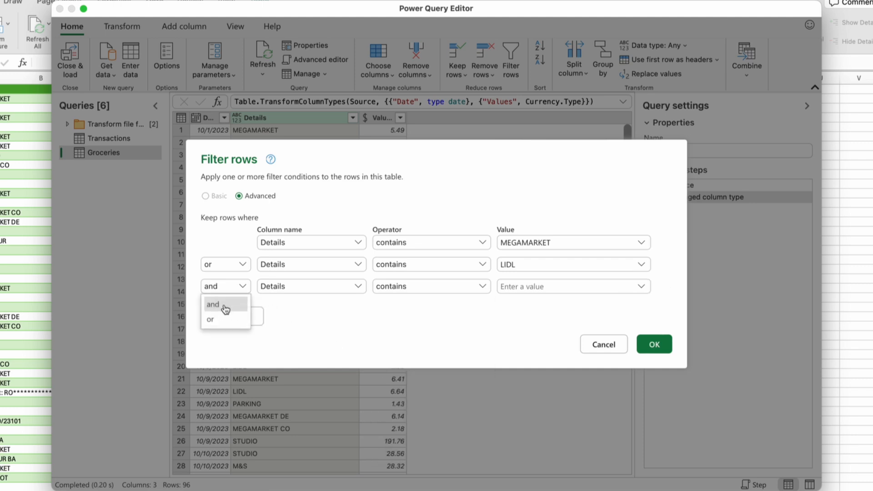
left_click(221, 321)
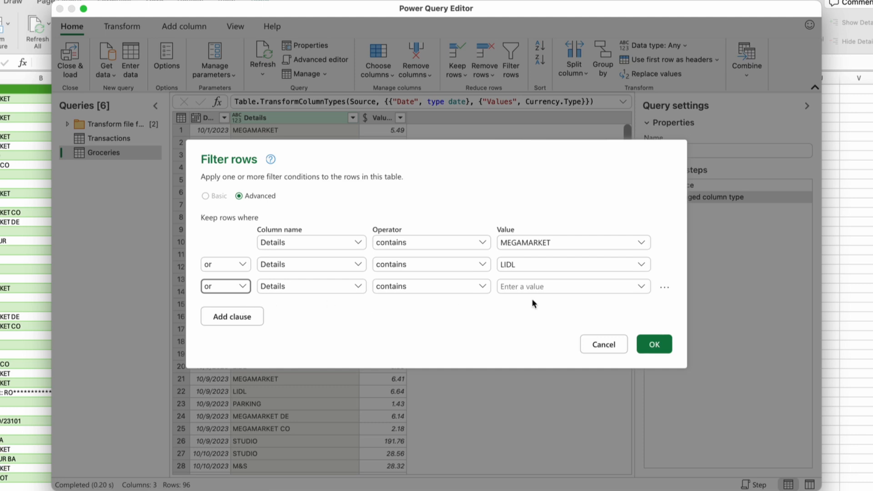
left_click(555, 287)
type("CA")
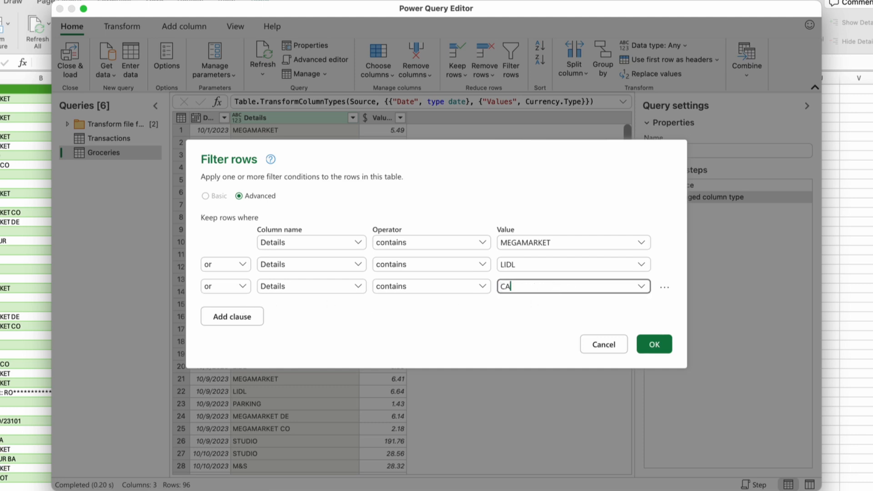
type("RREFOUR")
Step: Add a fourth filter clause for Details contains KFC, joined with "or"
left_click(243, 311)
left_click(400, 297)
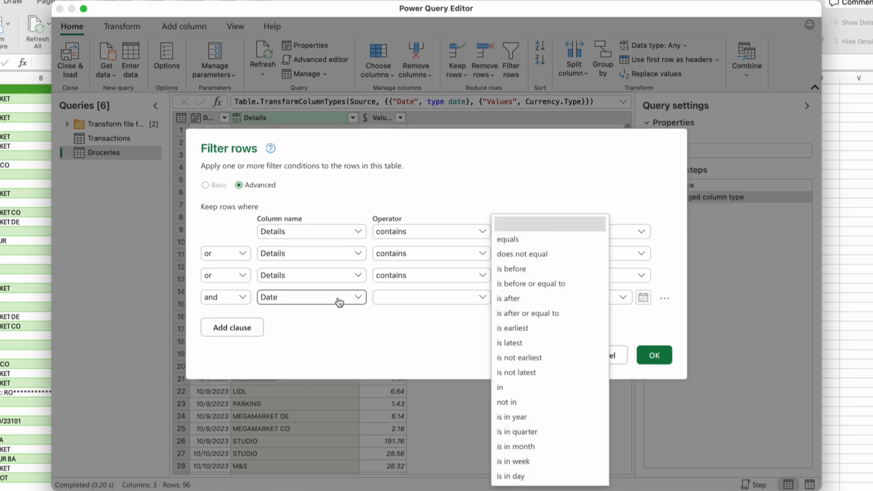
left_click(337, 298)
left_click(274, 330)
left_click(431, 298)
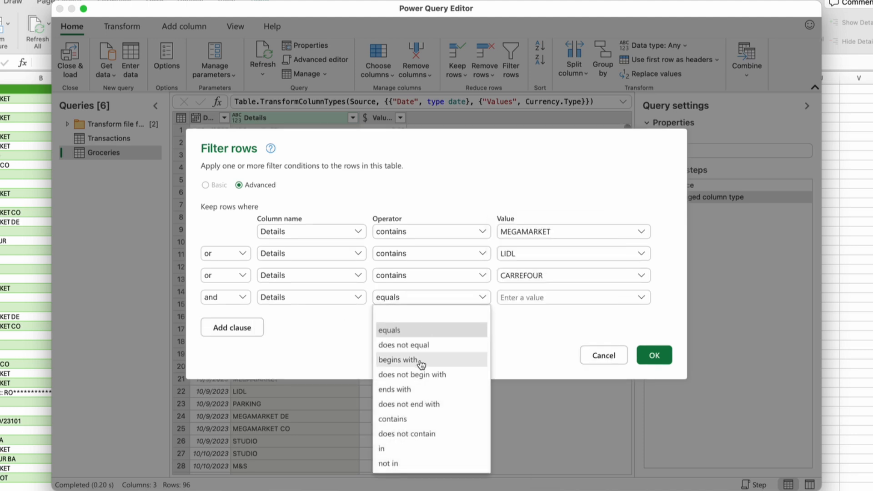
left_click(409, 419)
left_click(523, 296)
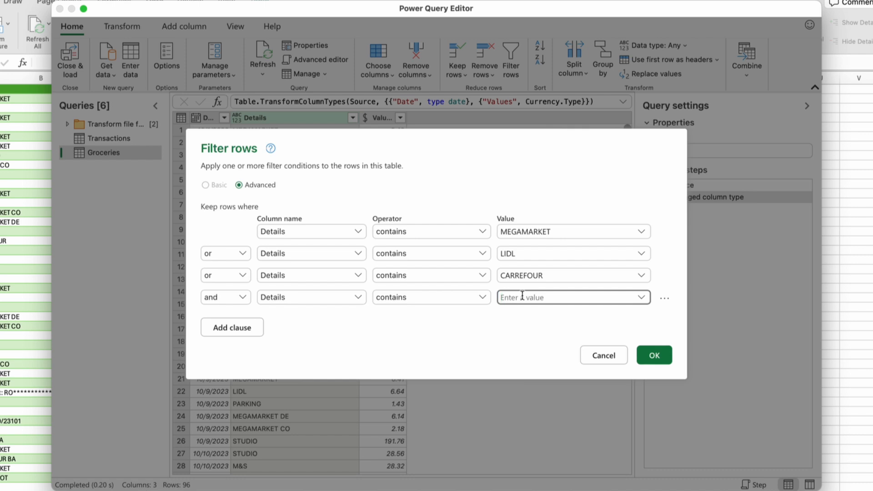
type("KFC")
left_click(223, 327)
left_click(233, 288)
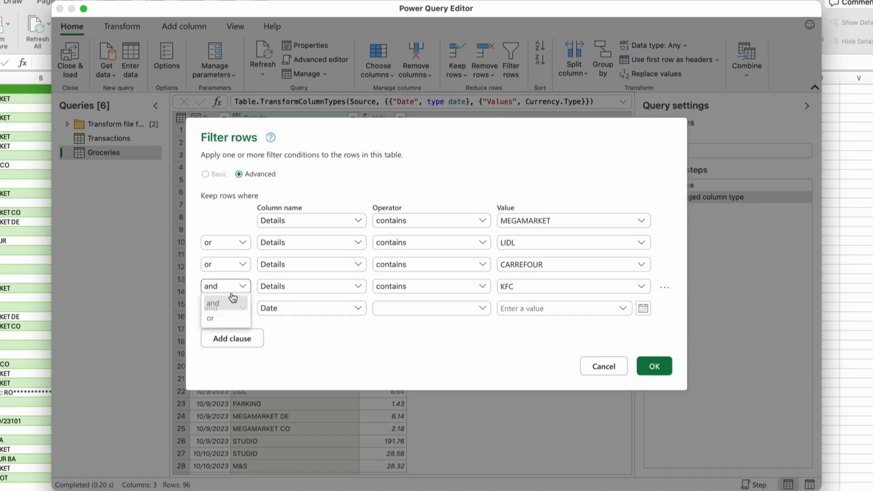
left_click(216, 318)
Step: Add a fifth filter clause joined with "or" for Details contains MCDONALD, and apply the filter
left_click(327, 312)
left_click(344, 337)
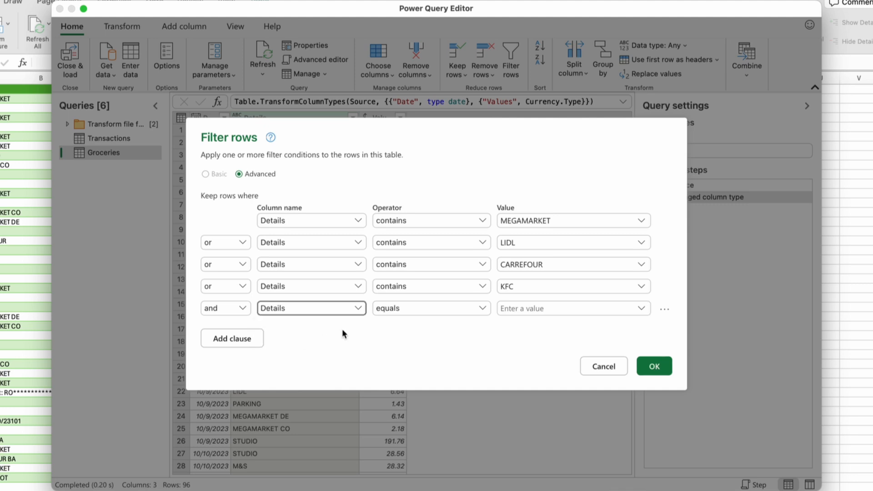
left_click(402, 311)
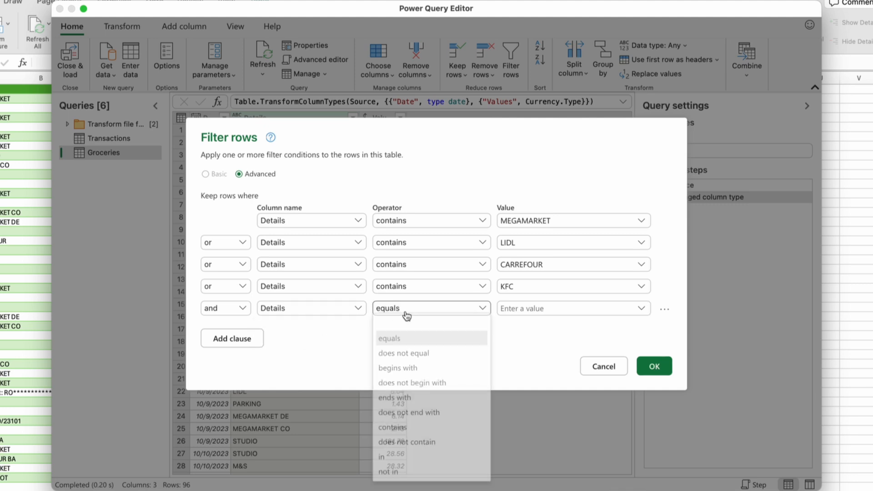
left_click(406, 430)
left_click(514, 308)
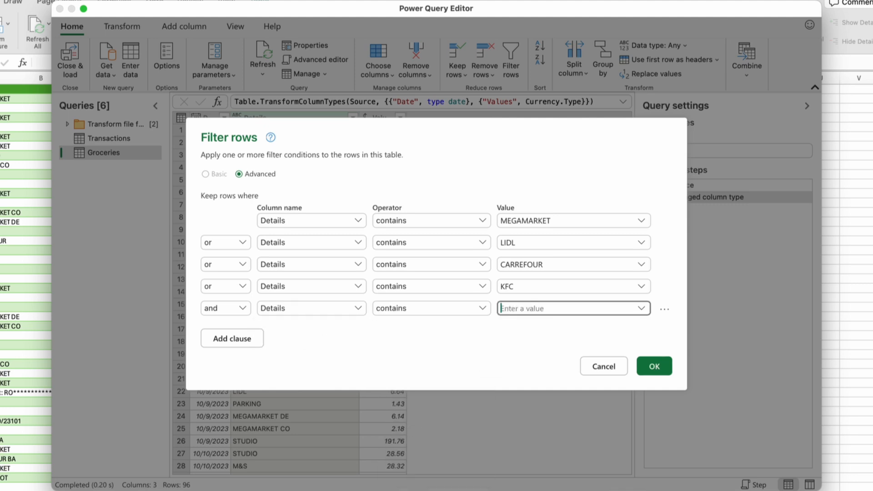
type("MCDONALD")
left_click(226, 308)
left_click(218, 340)
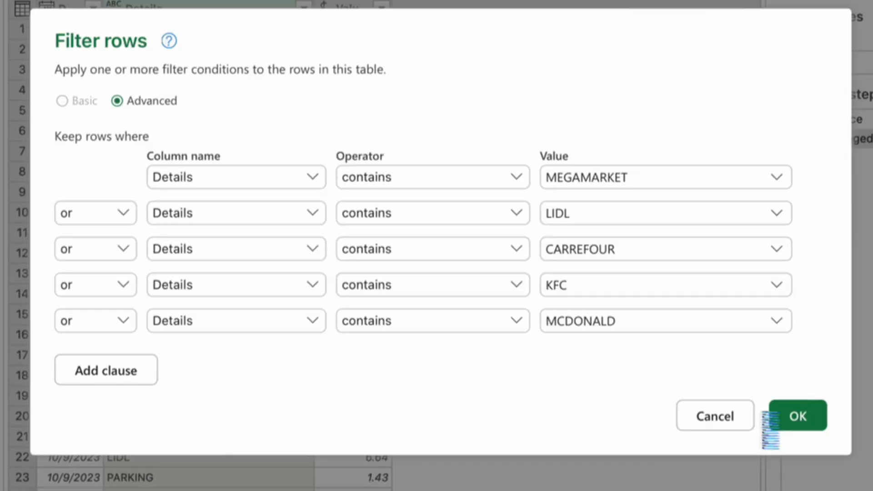
left_click(794, 417)
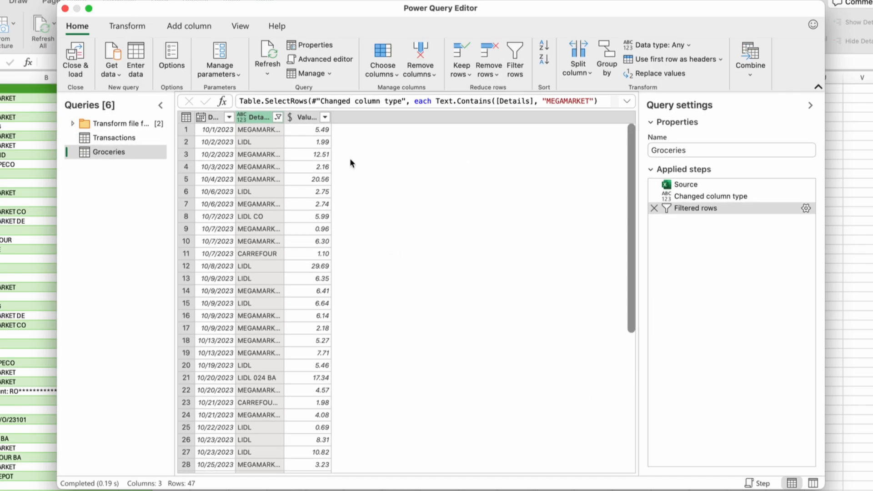
Step: Widen the Details column to check the filtered transactions, and load the Groceries query into the workbook
left_click_drag(283, 118, 348, 122)
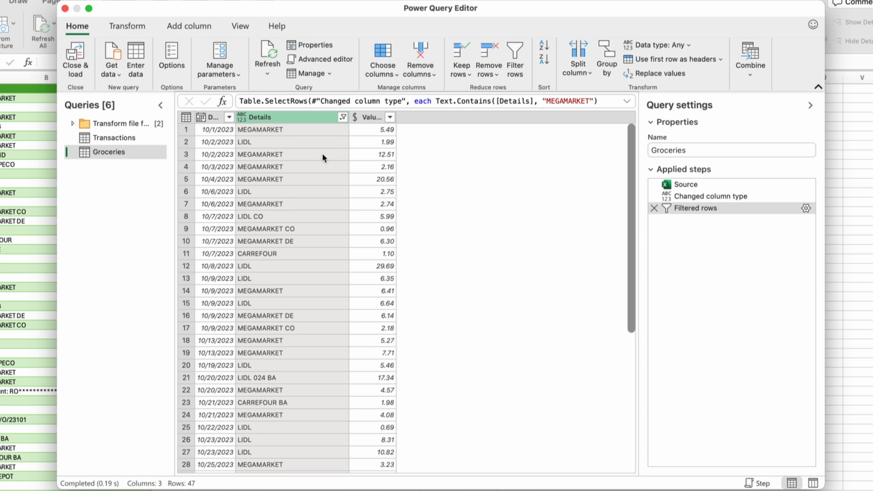
left_click(285, 179)
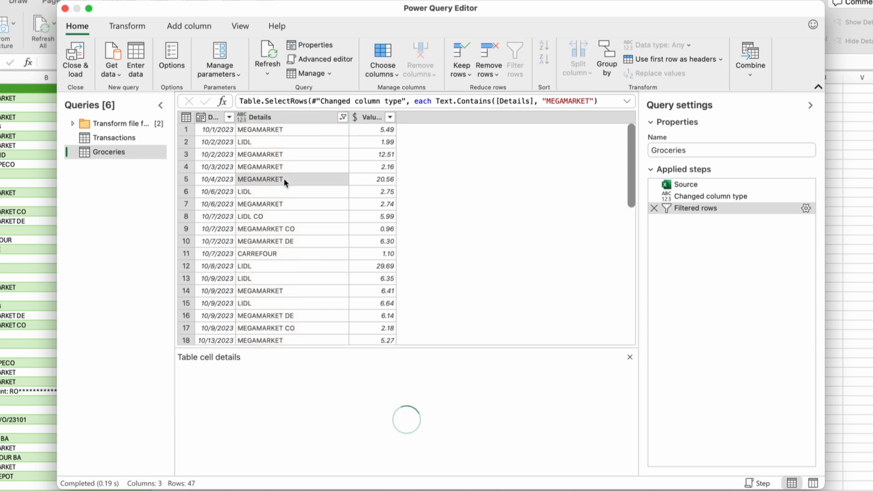
left_click(297, 227)
left_click(304, 241)
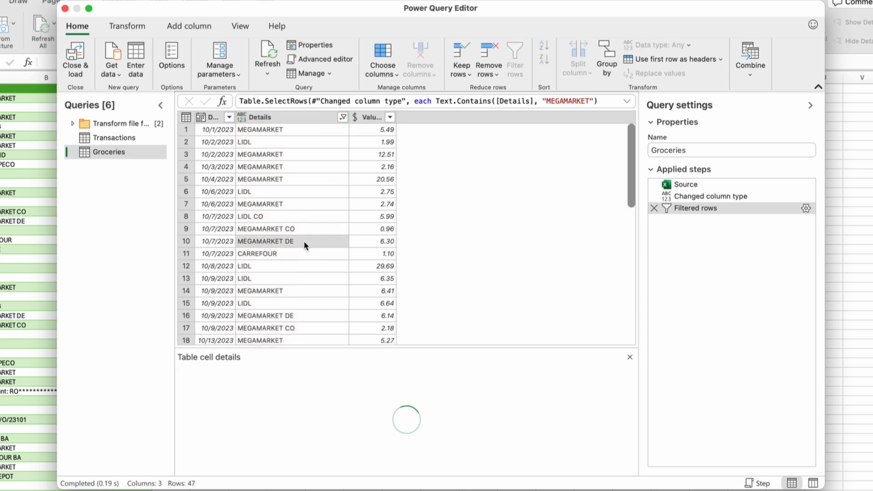
scroll(307, 248, "down", 10)
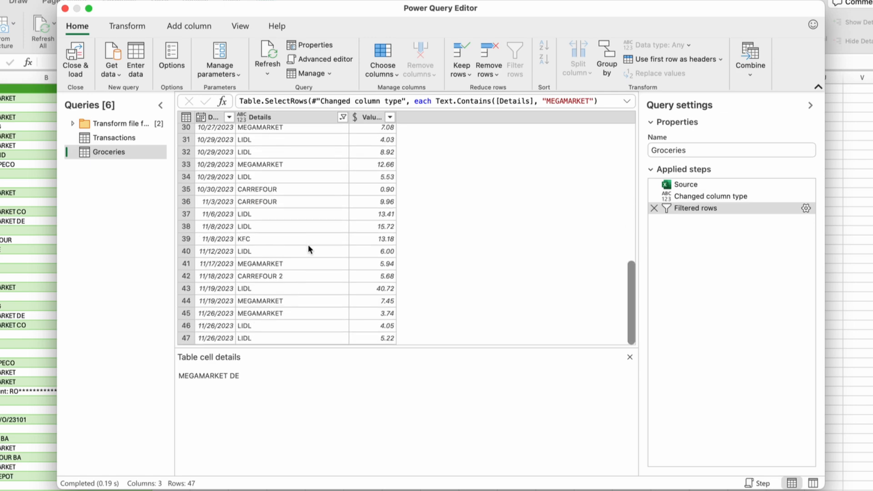
scroll(307, 244, "up", 10)
scroll(321, 205, "down", 10)
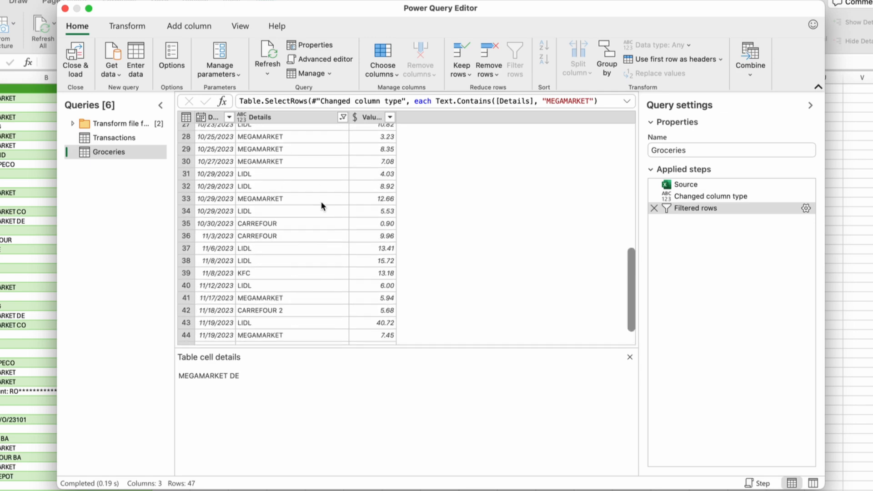
scroll(320, 205, "up", 10)
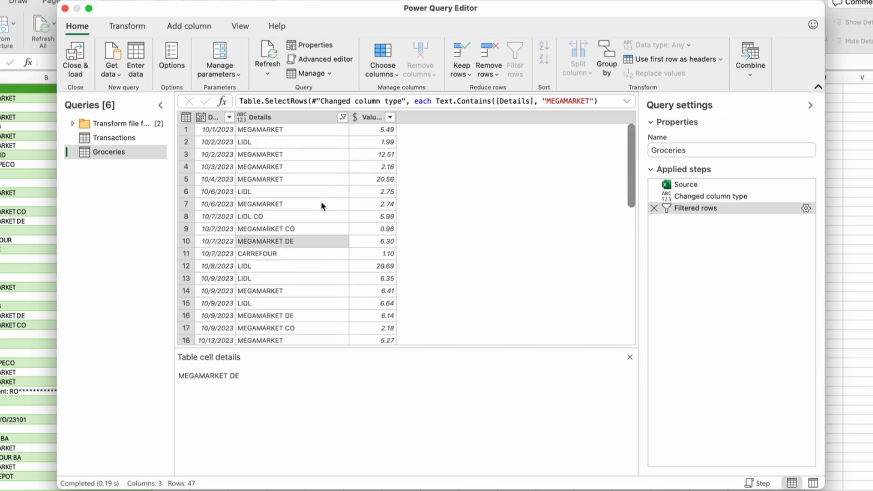
left_click(82, 58)
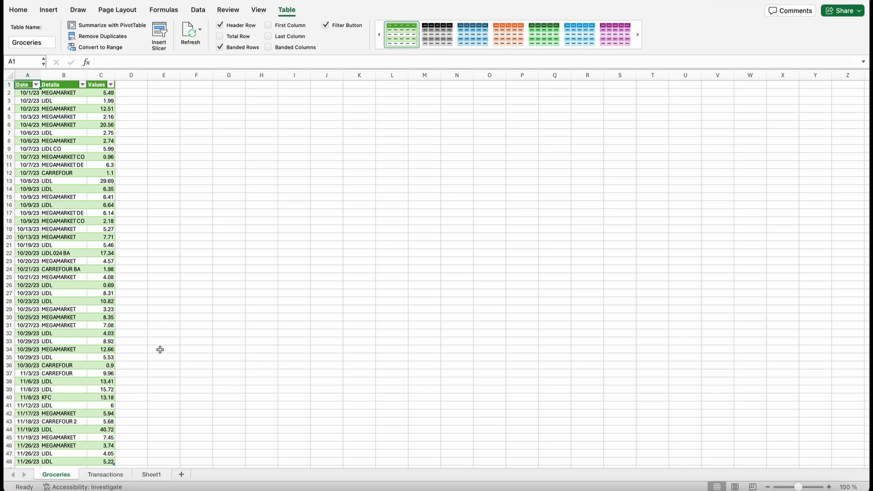
Step: Start another Power Query import from the Groceries sheet, using a blank query as the data source
left_click(198, 10)
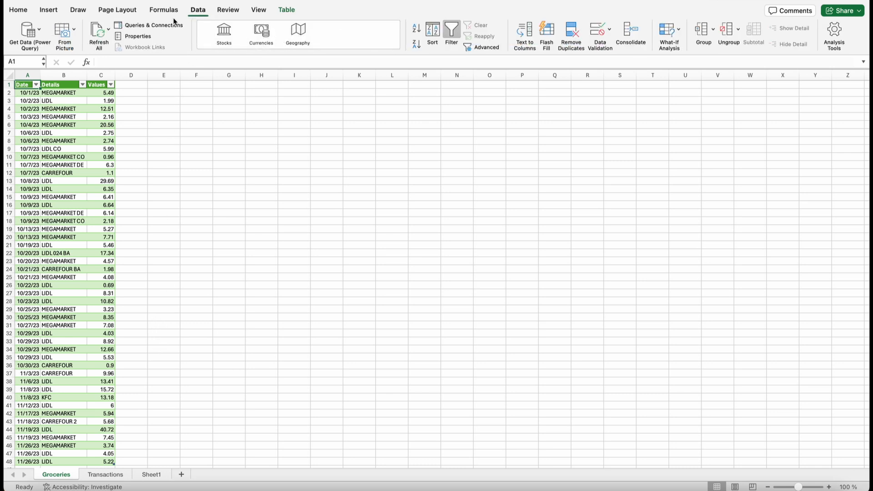
left_click(28, 31)
left_click(606, 219)
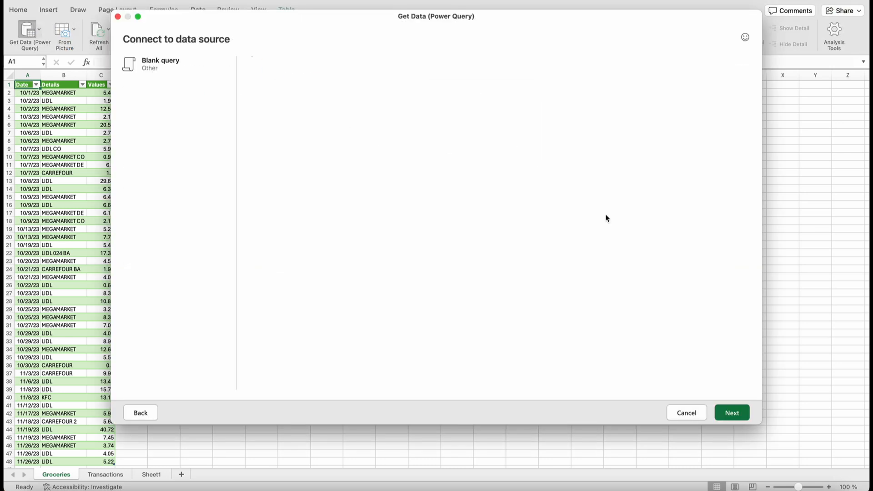
Step: Set the blank query's source to Excel.CurrentWorkbook(){[Name="Transactions"]}[Content] and continue to the query editor
double_click(315, 70)
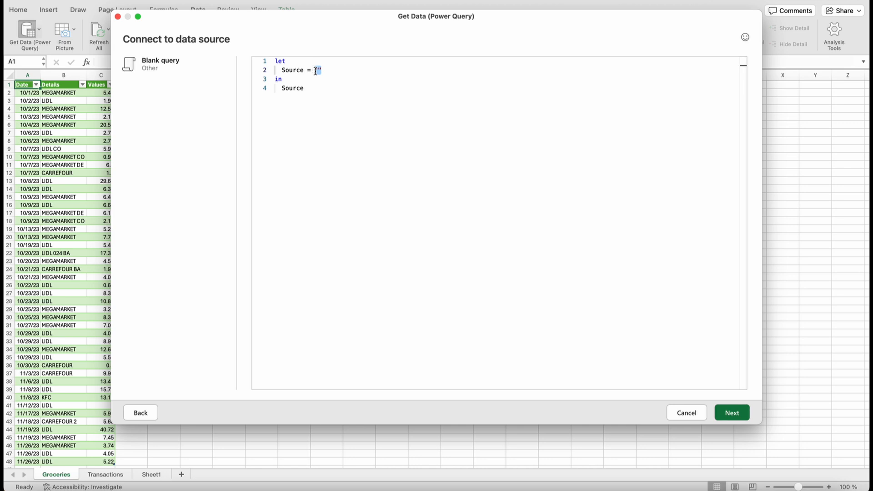
type("Excel.")
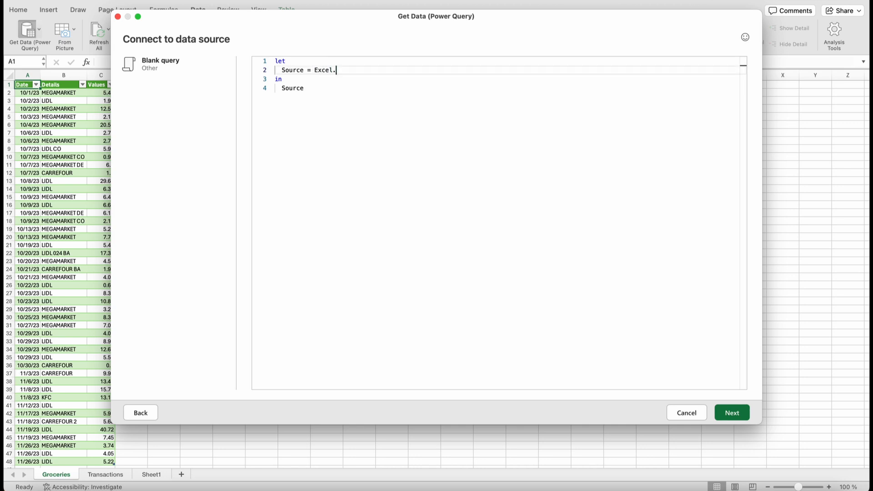
type("CurrentWorkbook(){[Name=\"")
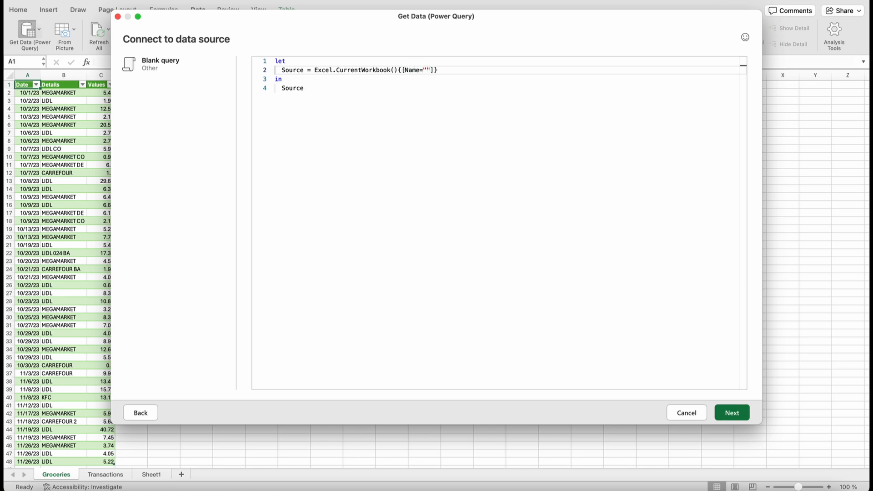
type("Ter")
key("BackSpace")
type("ransactions\"]}[Content")
left_click(735, 415)
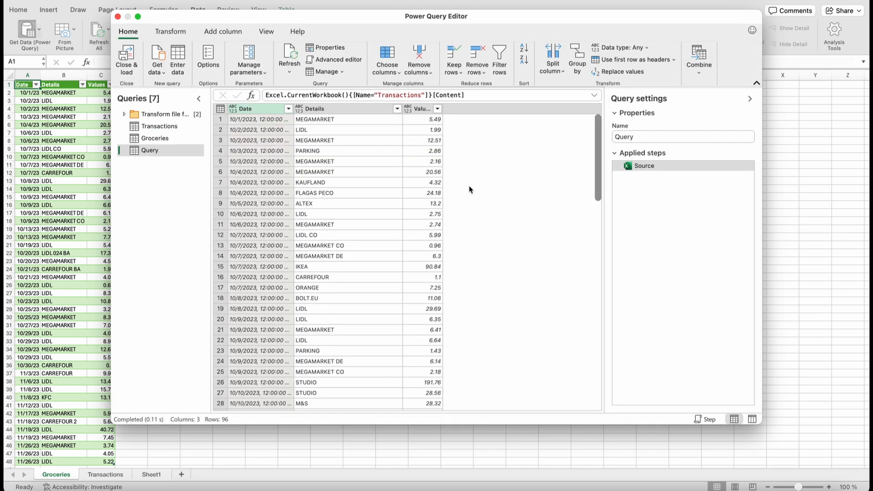
Step: Change the Date column's type to Date and the Values column's type to Currency
right_click(251, 109)
mouse_move(291, 232)
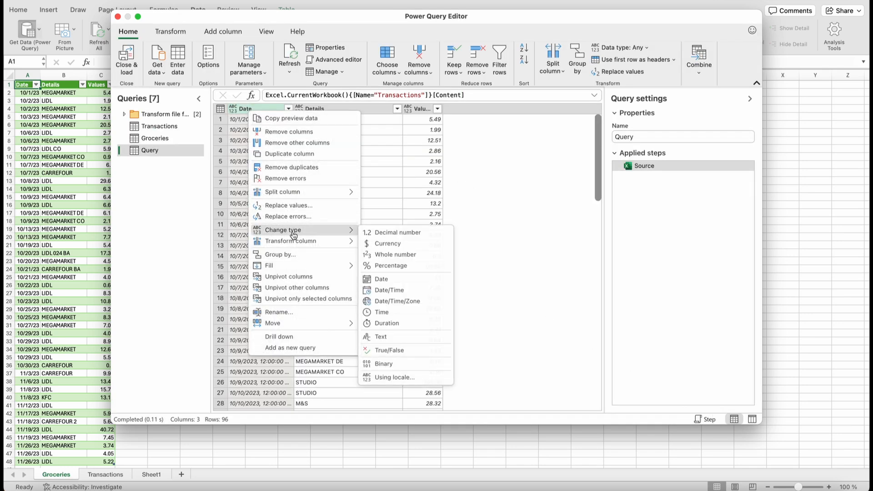
left_click(382, 279)
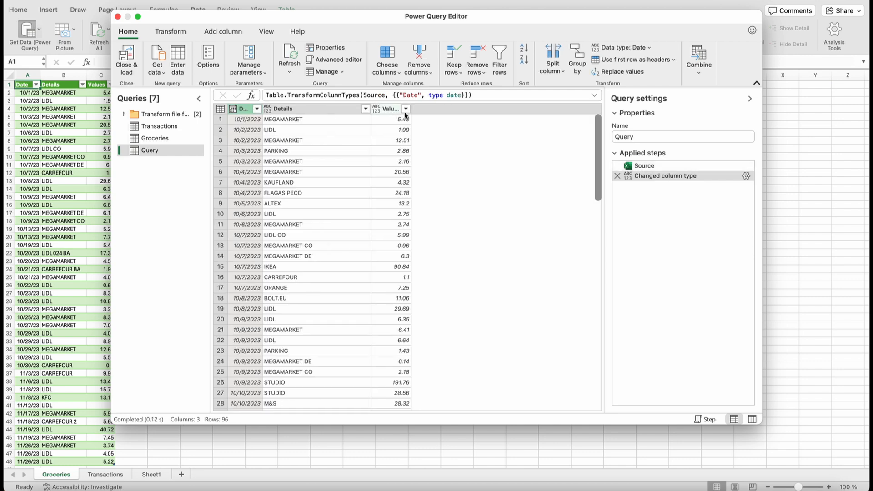
right_click(394, 110)
mouse_move(416, 229)
left_click(540, 241)
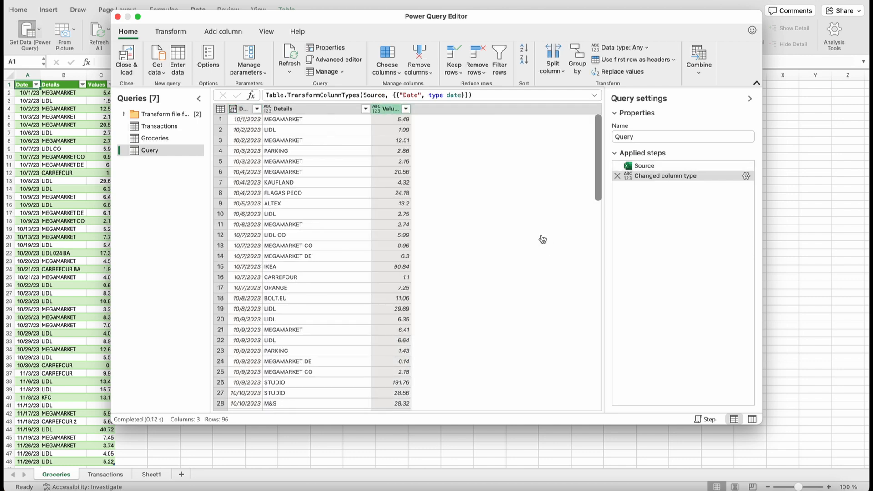
Step: Start an advanced text filter on the Details column with a first clause of Details contains IKEA
left_click(307, 108)
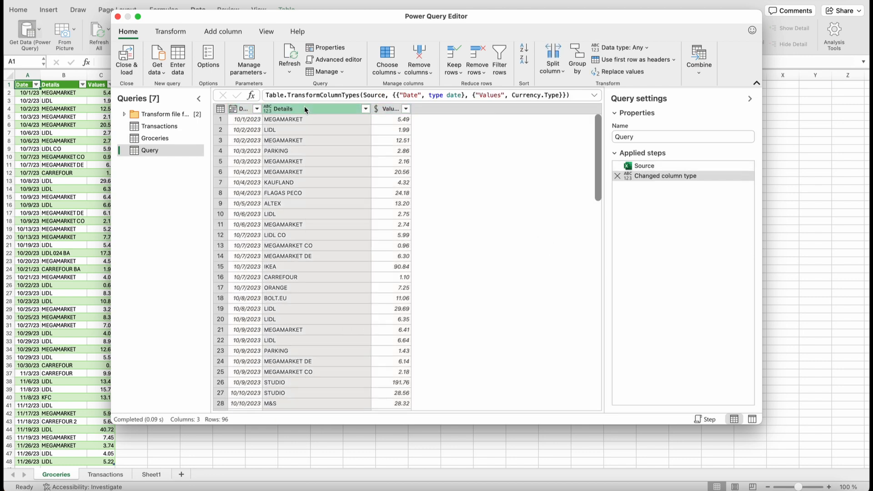
left_click(365, 109)
mouse_move(373, 156)
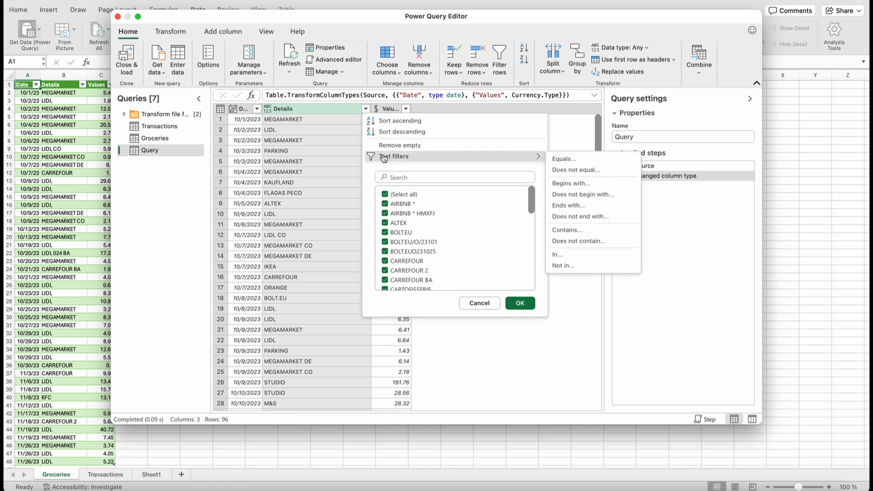
left_click(568, 231)
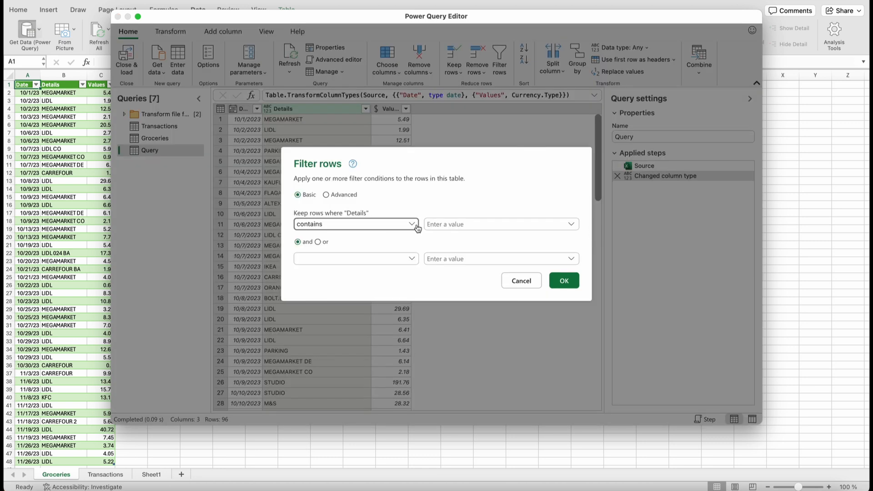
left_click(326, 195)
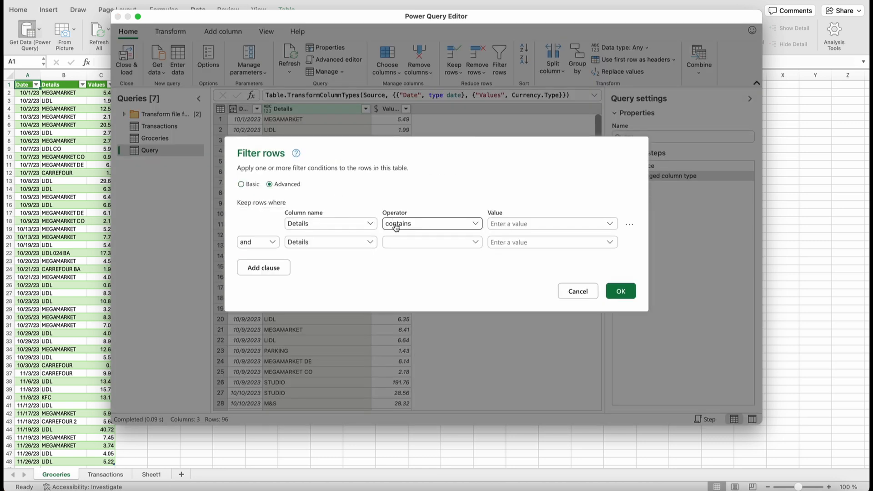
left_click(514, 226)
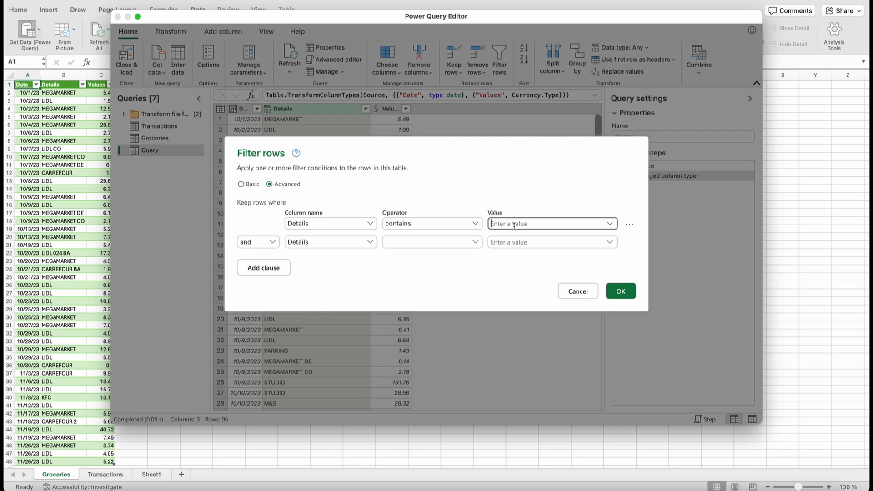
type("l")
Step: Set the second filter clause to Details contains INTERNET, joined with "or"
left_click(444, 244)
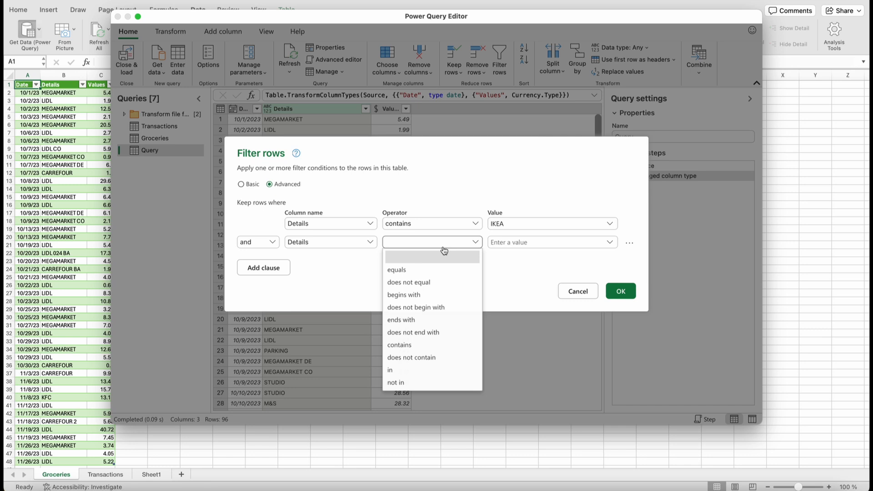
left_click(409, 344)
left_click(505, 243)
type("INTERNET")
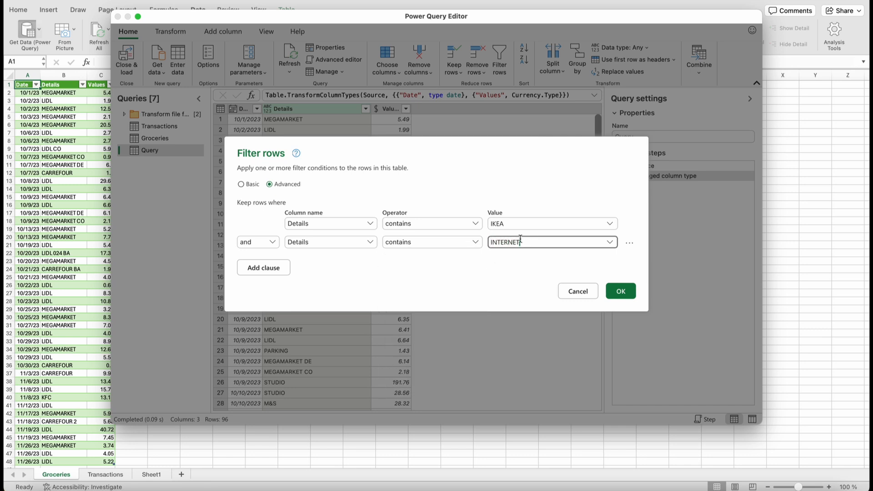
left_click(272, 242)
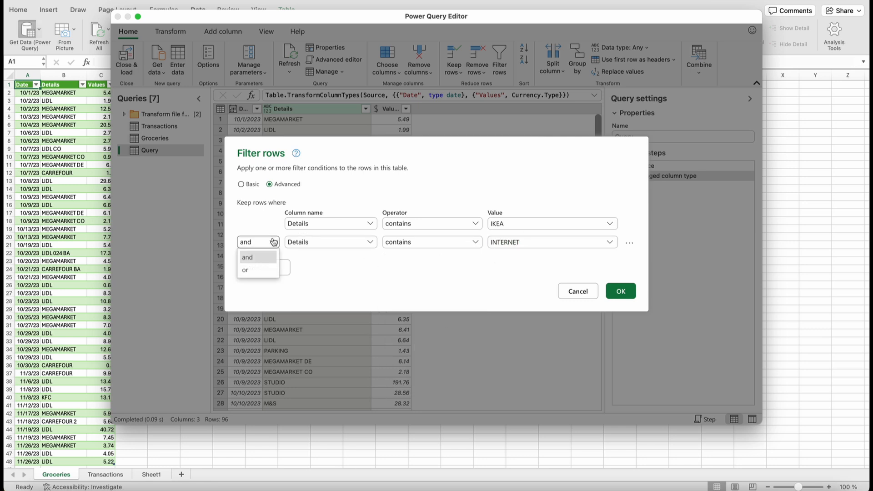
left_click(251, 269)
Step: Add a third filter clause for Details contains ORANGE, joined with "or", and apply the filter
left_click(273, 269)
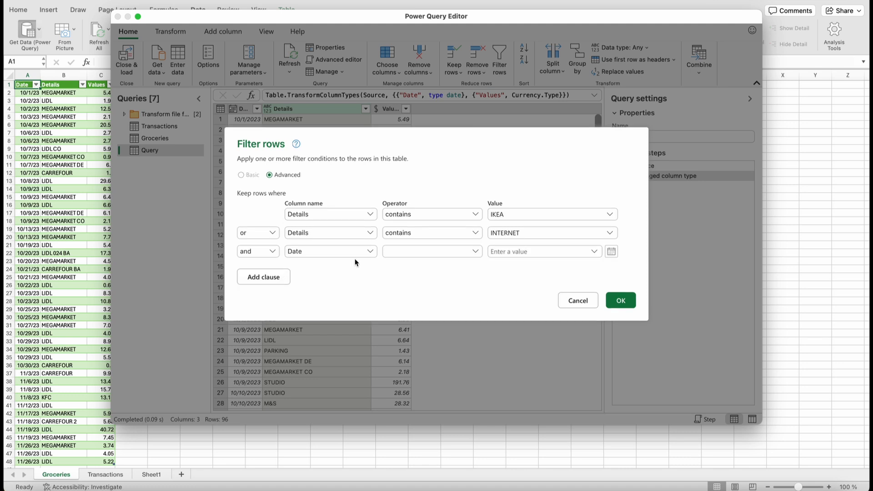
left_click(345, 251)
left_click(333, 281)
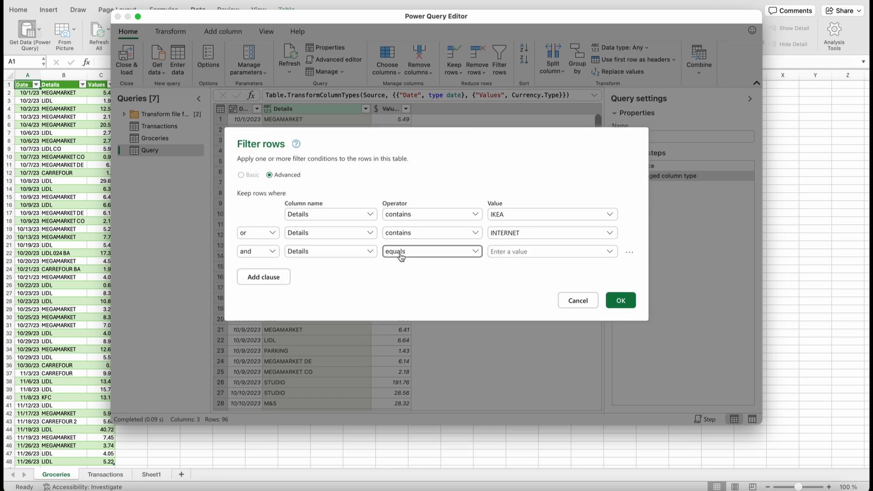
left_click(399, 255)
left_click(409, 352)
left_click(518, 252)
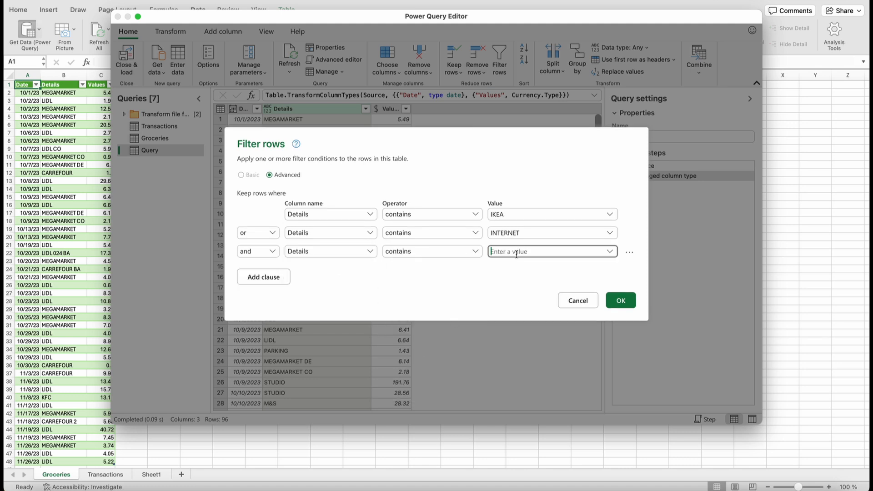
type("ORANGE")
left_click(254, 253)
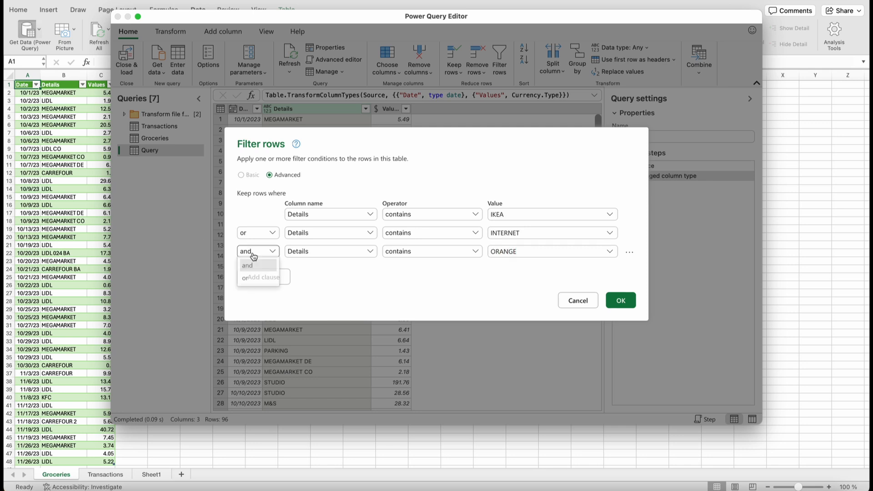
left_click(249, 281)
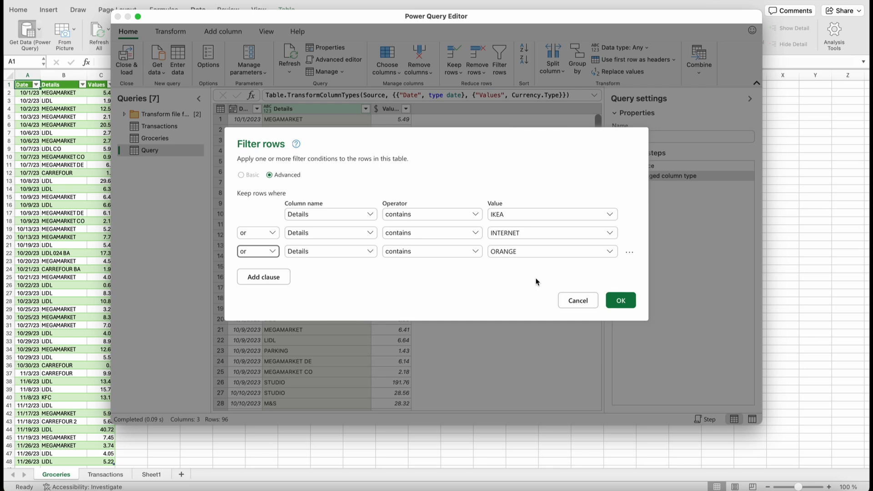
left_click(619, 302)
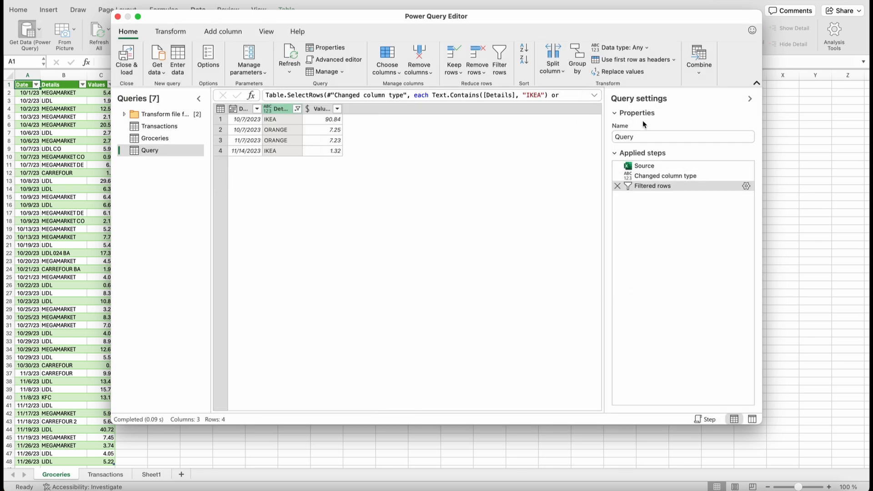
Step: Rename the query as HouseholdSpendings and load it into the workbook
left_click(626, 136)
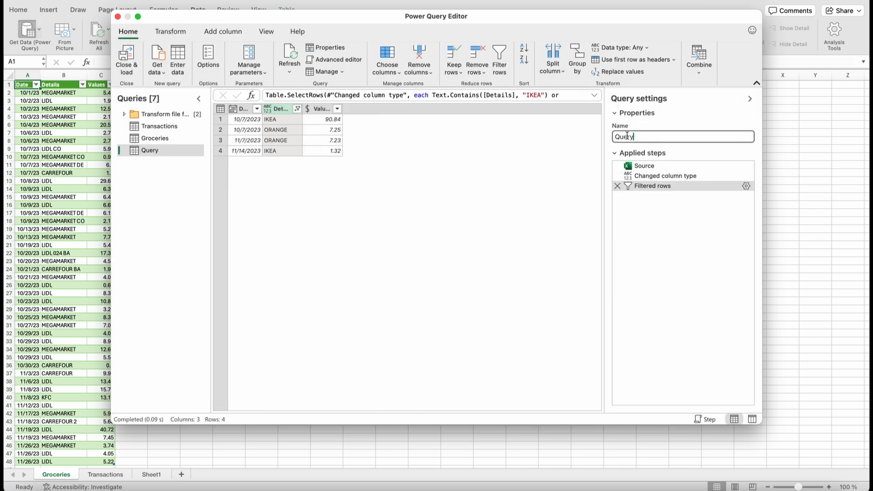
double_click(626, 136)
type("HouseholdSpendings")
left_click(127, 54)
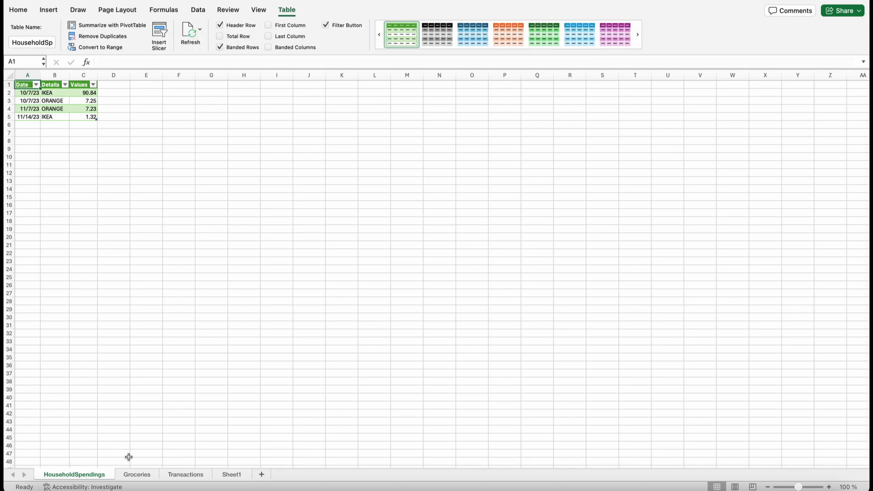
Step: Create a PivotTable from the Groceries table and place it on the existing Groceries sheet at cell G1
left_click(136, 474)
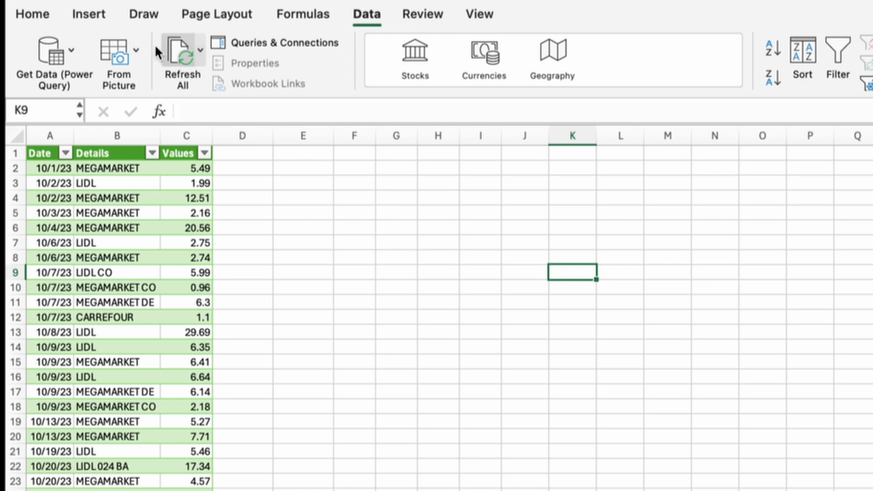
left_click(85, 15)
left_click(40, 56)
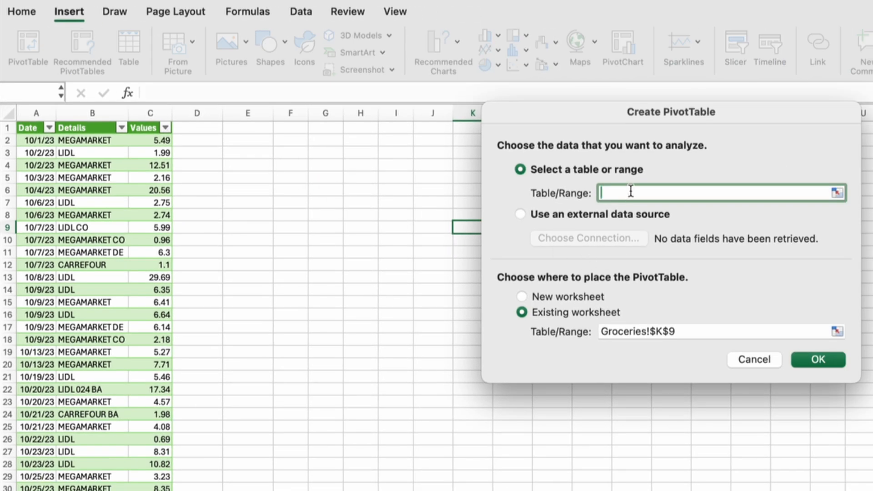
type("Groceries")
left_click(522, 312)
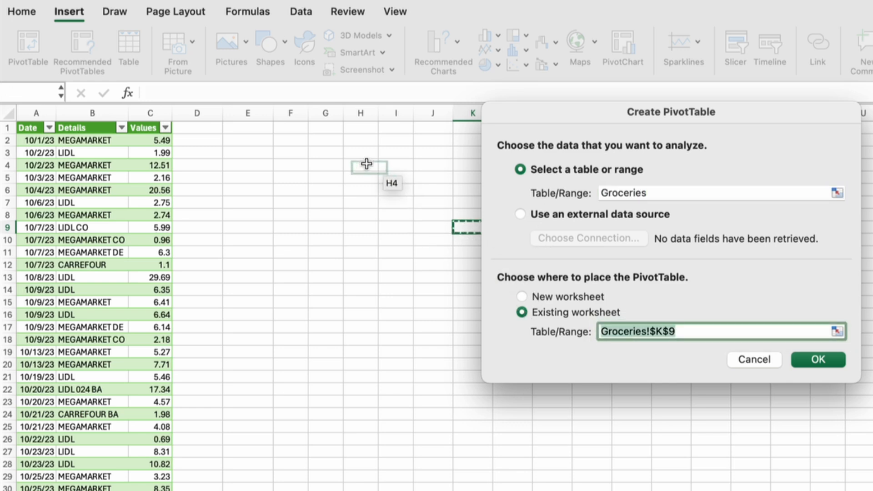
left_click(317, 129)
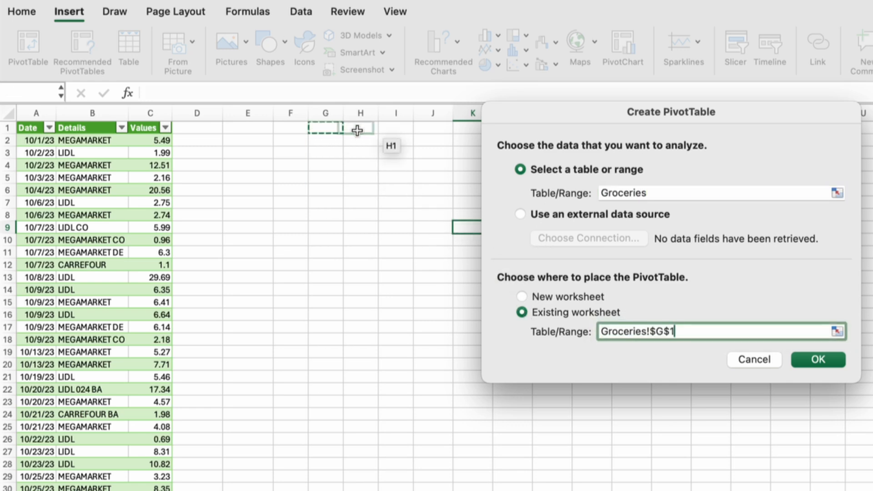
left_click(810, 358)
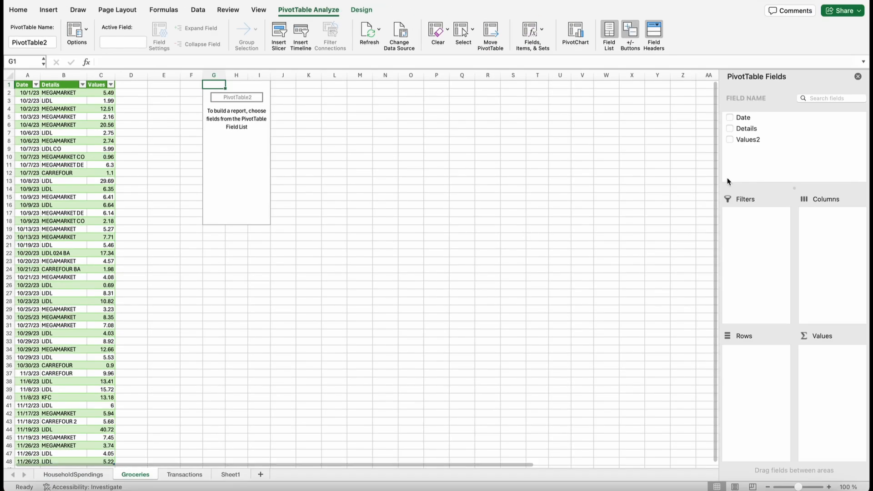
Step: Sum Values2 in the PivotTable with Date as its columns, and check the October and November totals
left_click_drag(744, 141, 830, 366)
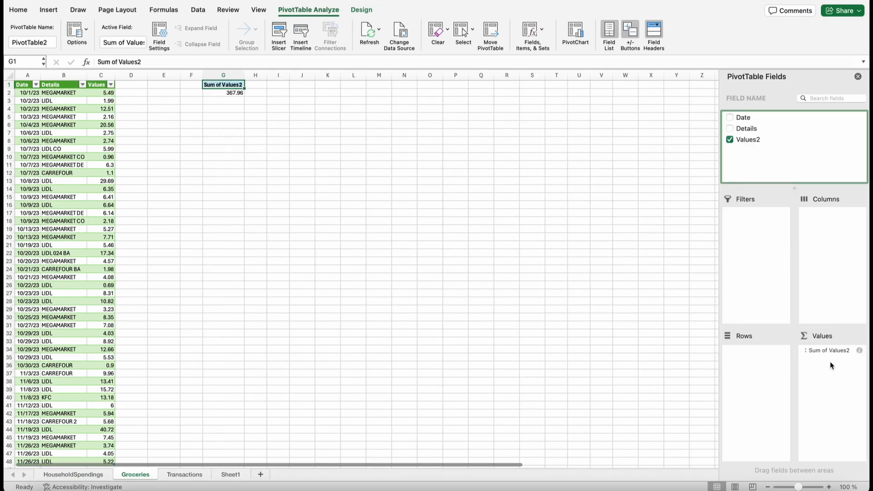
left_click_drag(743, 118, 827, 232)
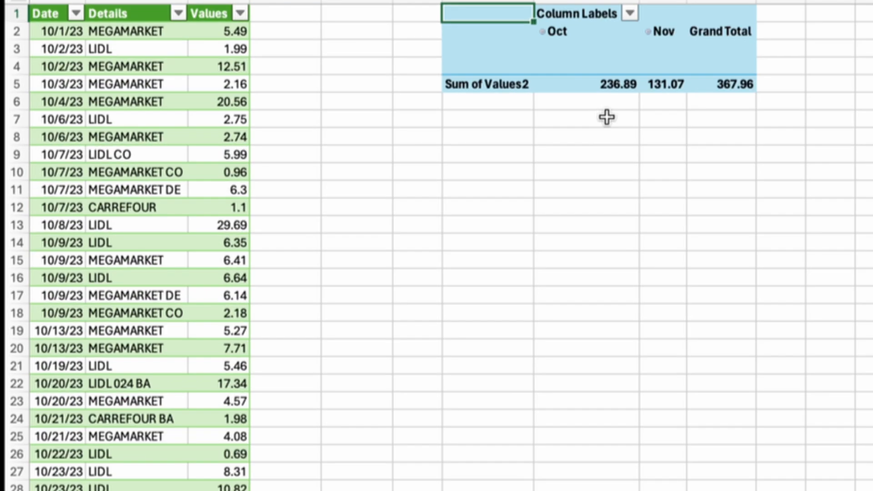
left_click(600, 85)
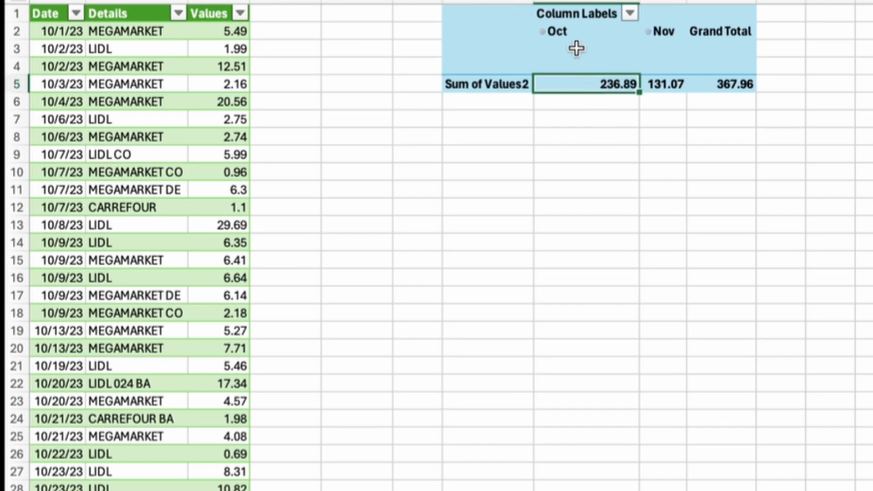
left_click(663, 85)
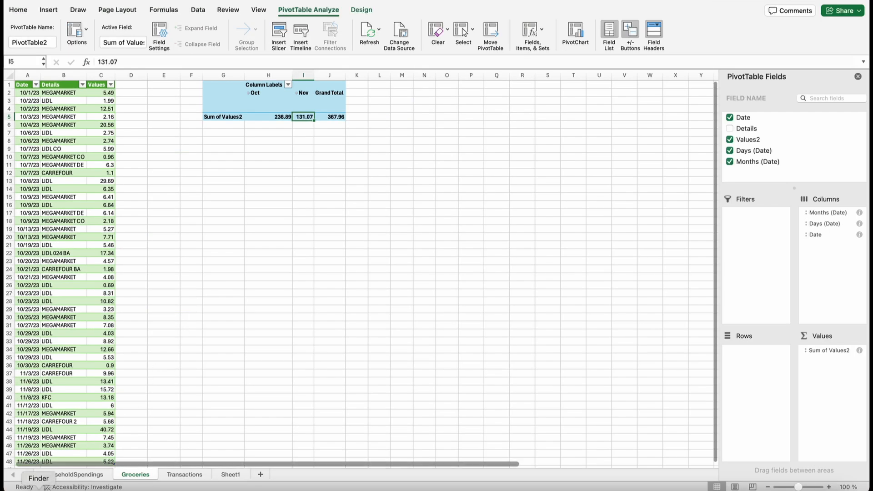
Step: Switch to Finder, move the December bank statement CSV into the csv_bank_statements folder, and refresh all data in the Excel workbook
left_click(42, 489)
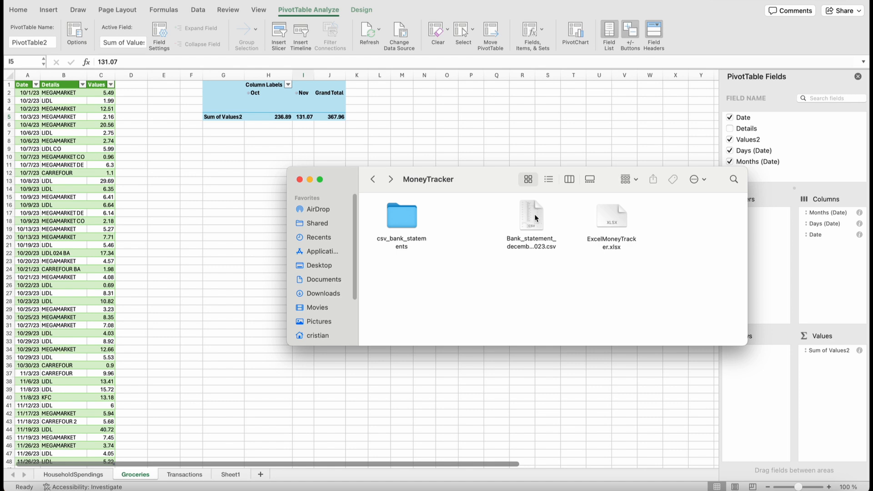
left_click_drag(535, 218, 400, 200)
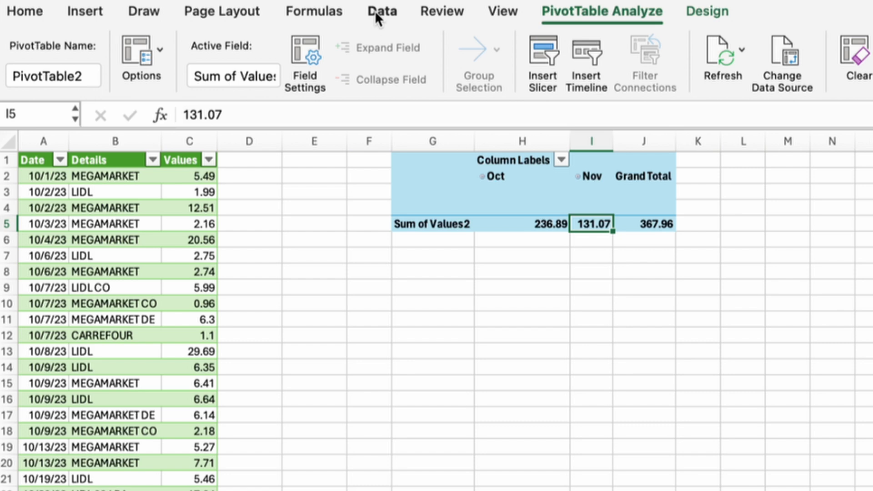
left_click(375, 10)
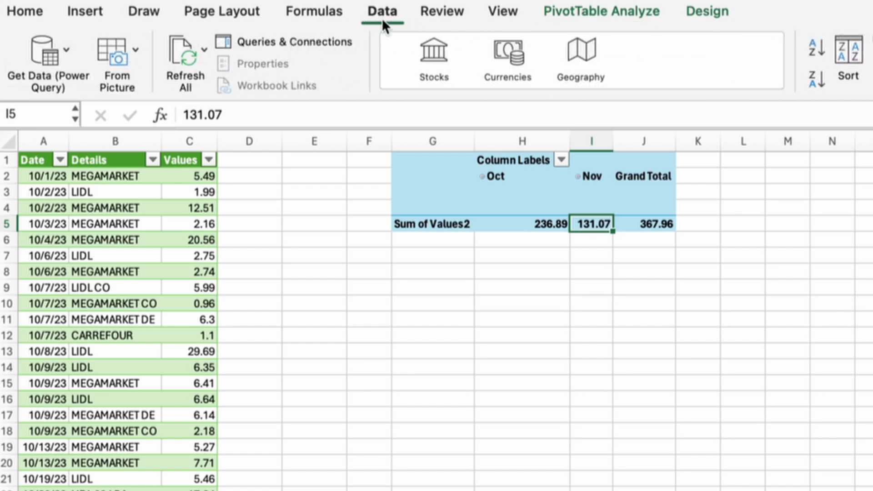
left_click(180, 47)
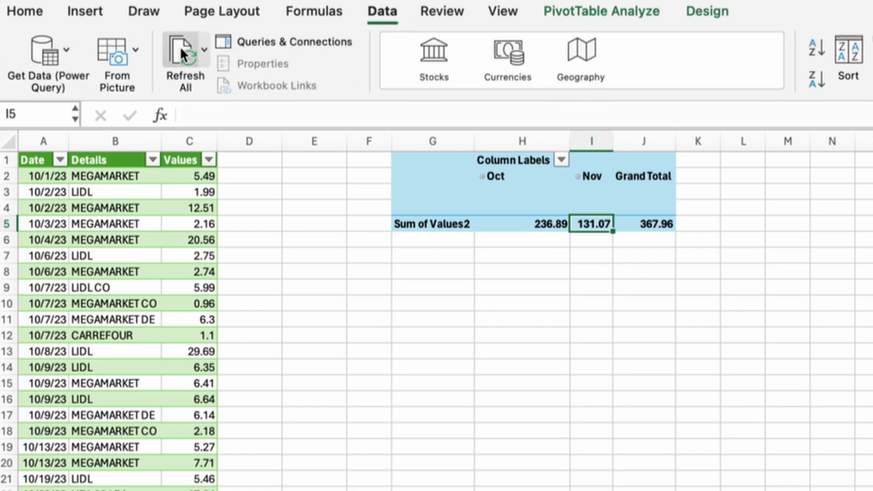
Step: Check the Groceries and Transactions sheets for the December entries
scroll(180, 422, "down", 5)
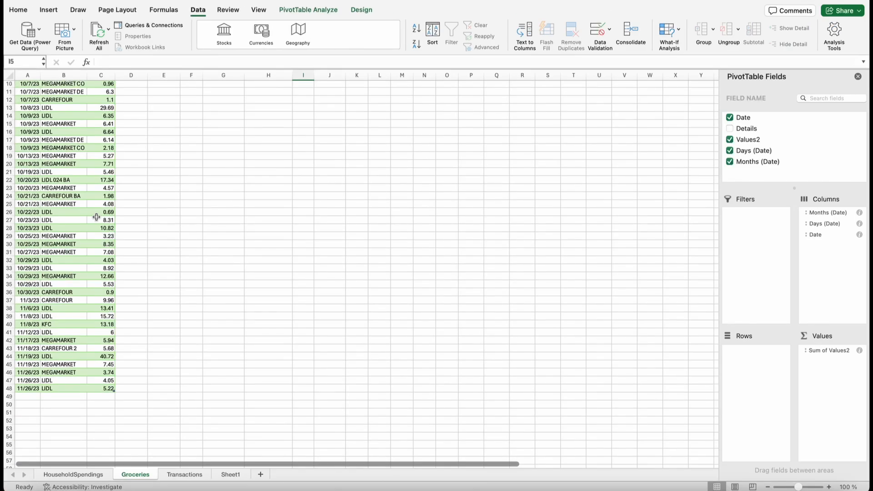
left_click(184, 474)
scroll(91, 364, "down", 17)
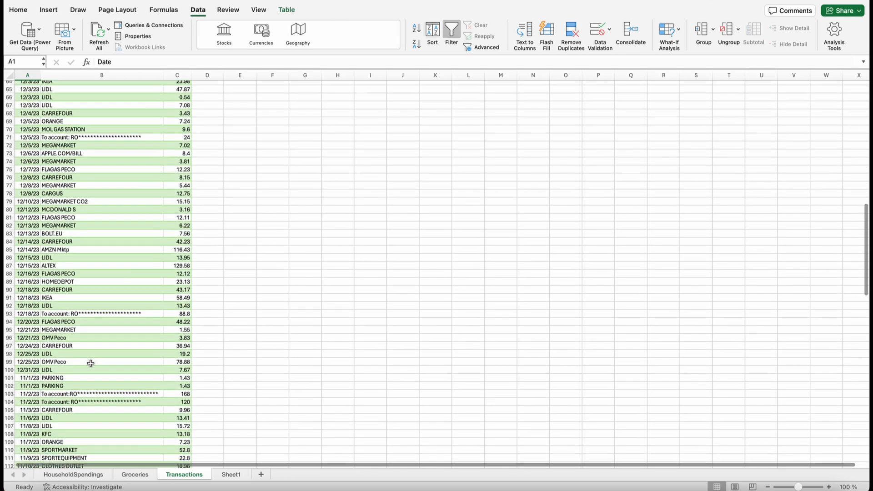
scroll(90, 361, "up", 19)
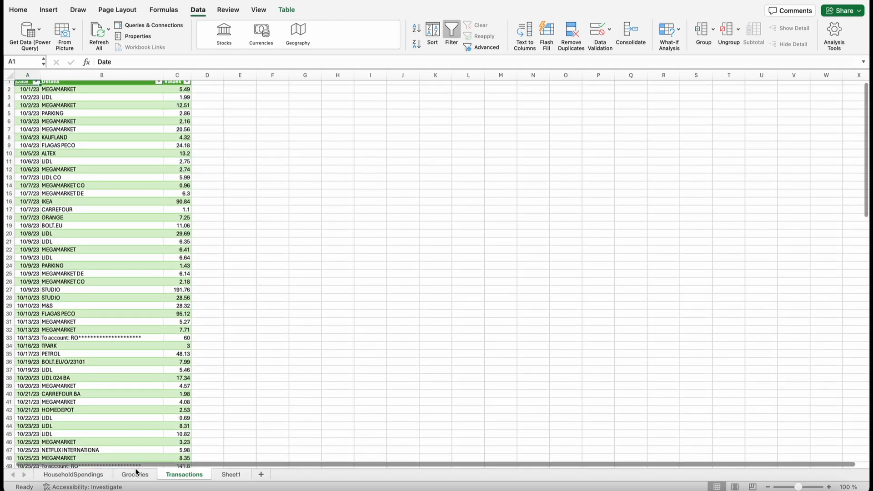
left_click(135, 474)
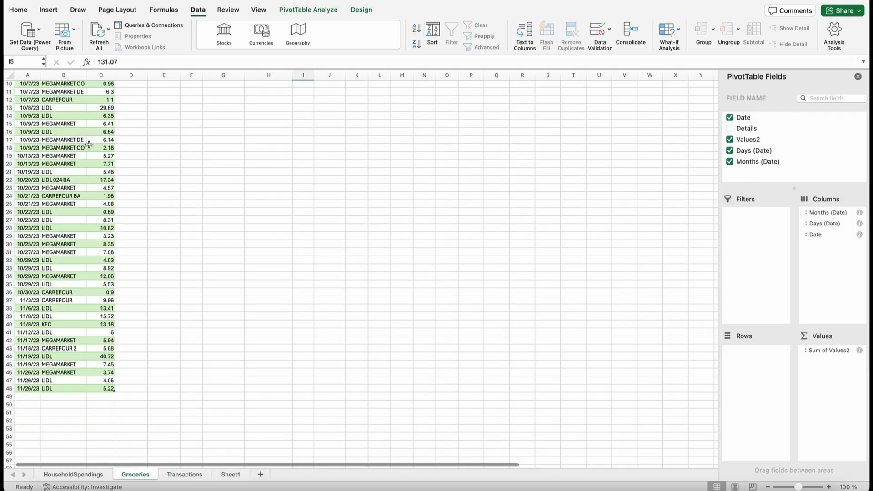
scroll(89, 145, "up", 3)
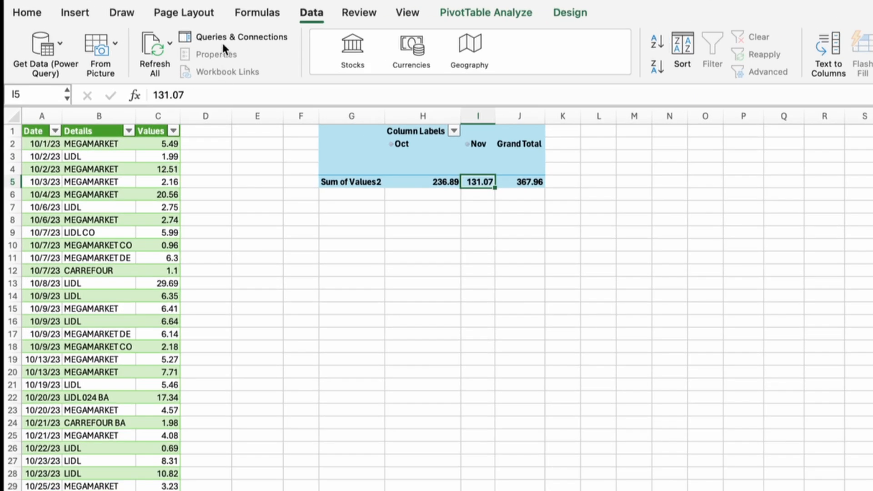
Step: Refresh the Groceries query individually through the workbook's queries and connections, and check its table for December rows
left_click(149, 25)
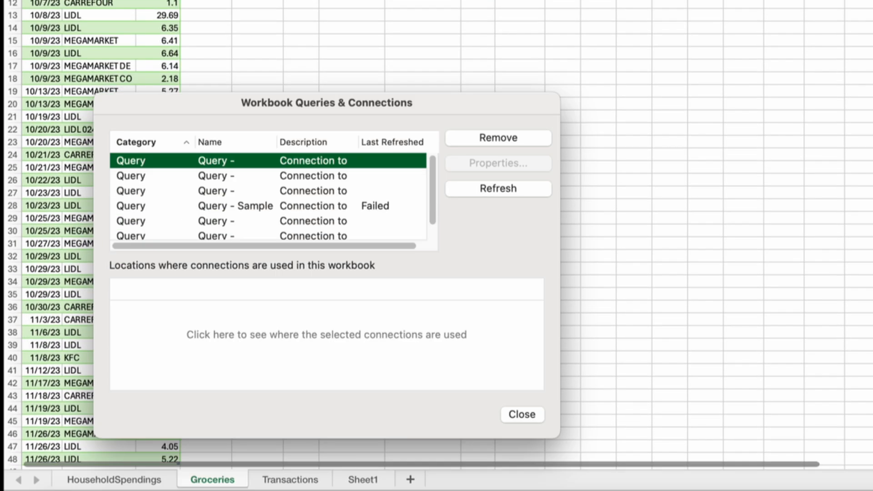
scroll(316, 235, "down", 1)
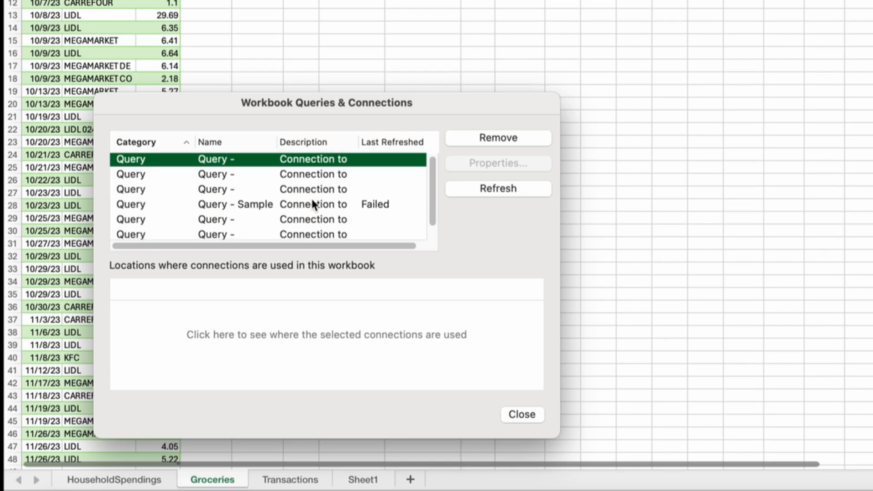
left_click(513, 188)
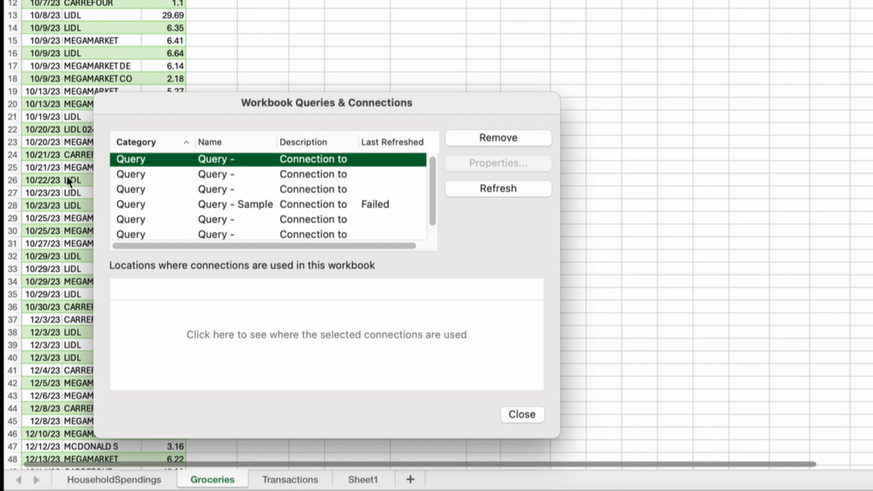
left_click(515, 410)
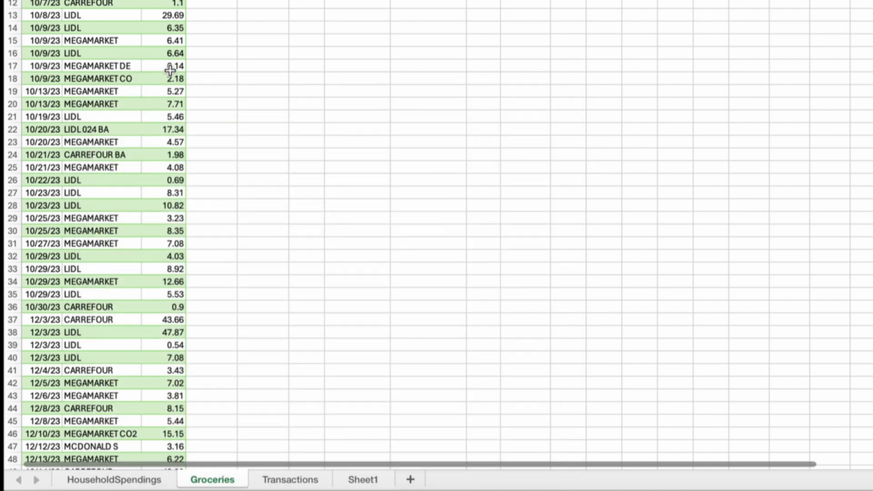
scroll(170, 70, "down", 10)
scroll(46, 179, "down", 2)
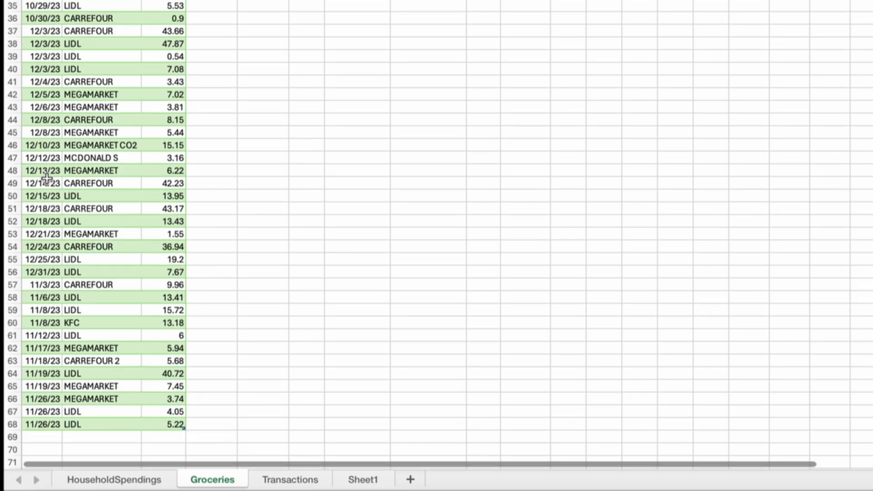
Step: Refresh the PivotTable on the Groceries sheet to include the December spending
scroll(47, 179, "up", 8)
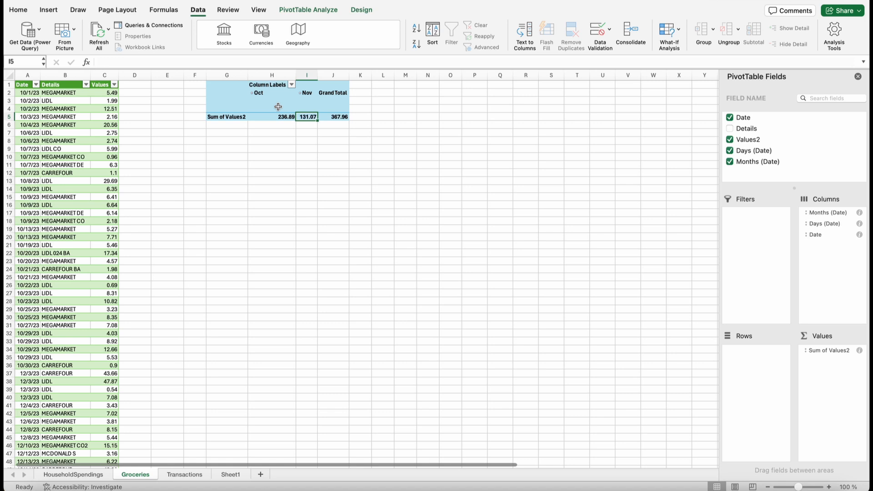
right_click(235, 95)
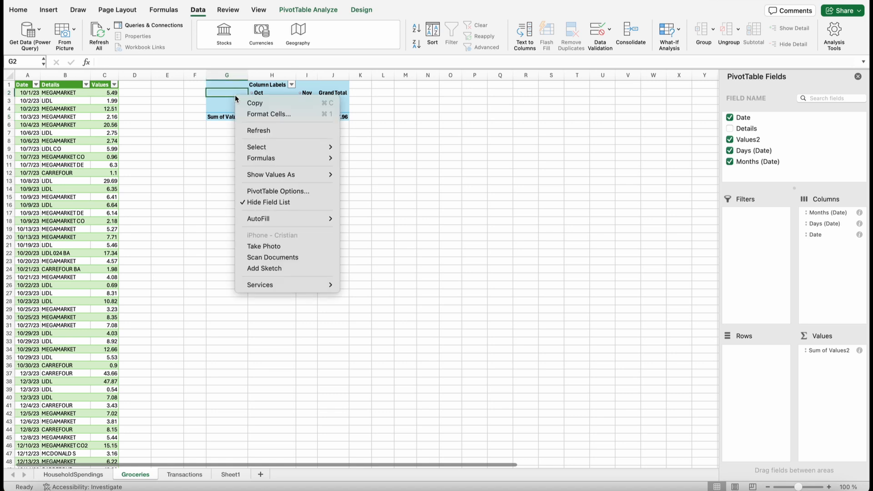
left_click(260, 130)
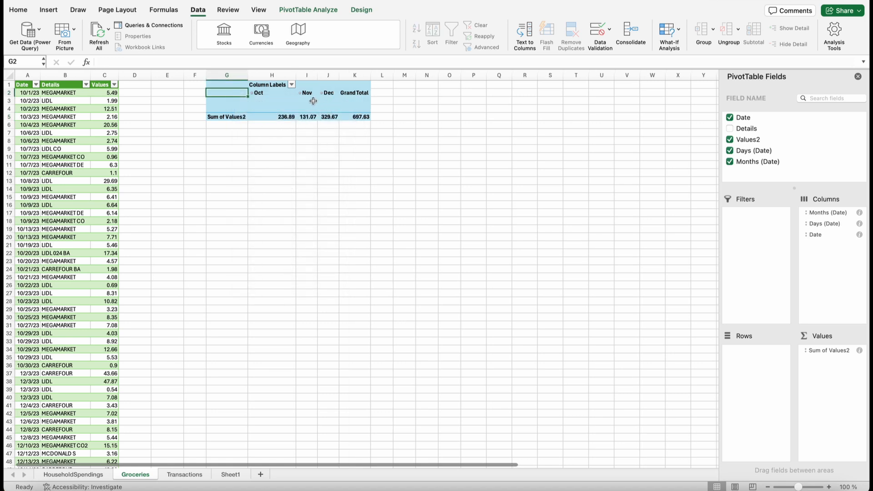